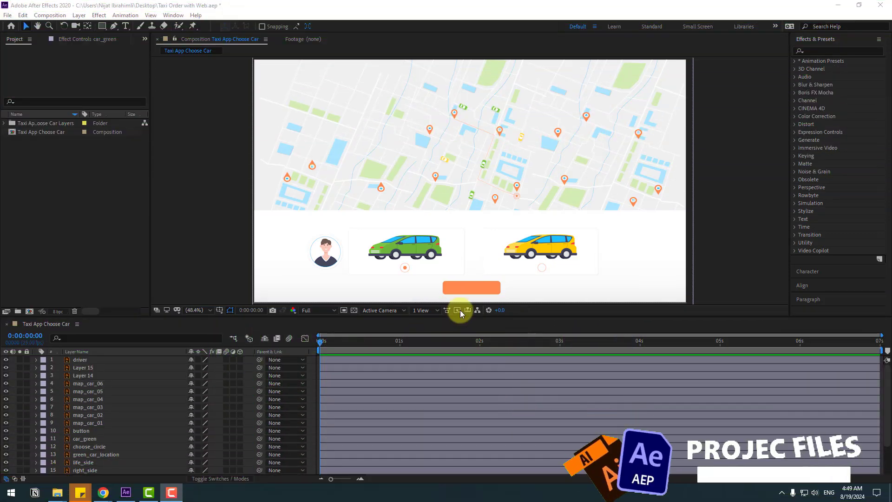
# Step: Pre-compose the white panel, side cards, both cars, selection circles, button and driver layers into a composition named cars
pyautogui.click(274, 258)
pyautogui.scroll(-2, 129, 445)
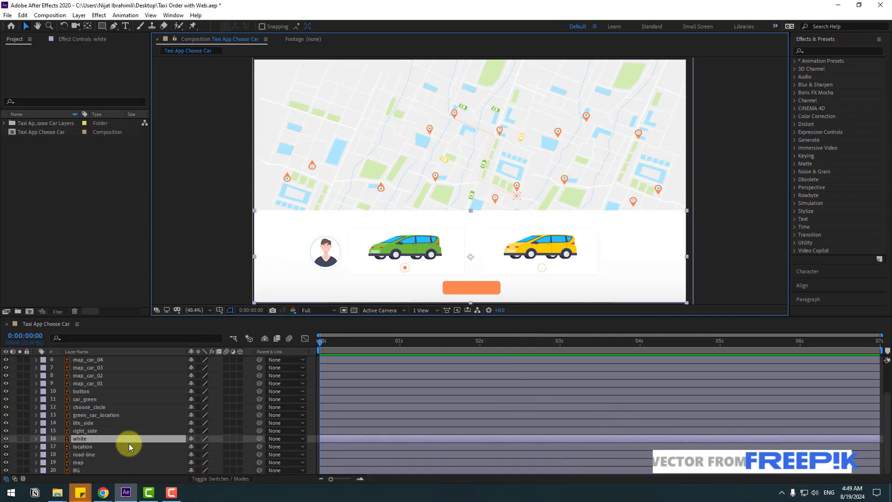
pyautogui.press('KP_1')
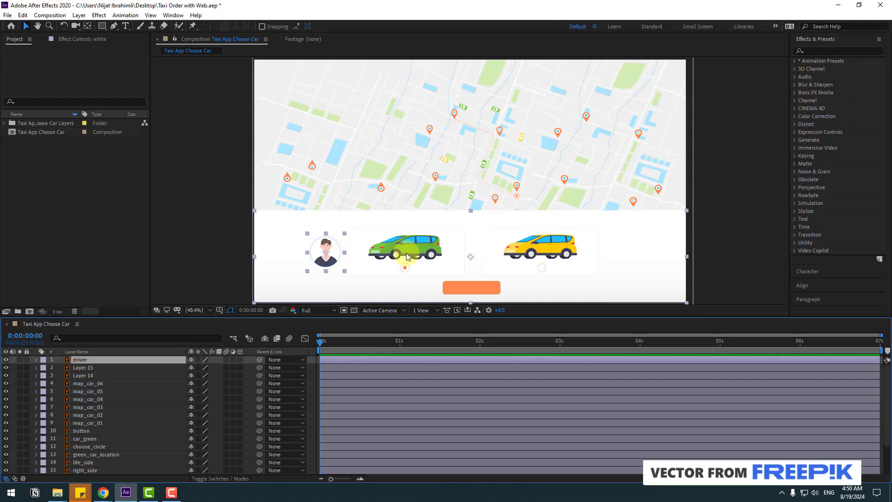
pyautogui.scroll(-1, 85, 374)
pyautogui.keyDown('ctrl'); pyautogui.click(88, 407); pyautogui.keyUp('ctrl')
pyautogui.keyDown('ctrl'); pyautogui.click(96, 414); pyautogui.keyUp('ctrl')
pyautogui.keyDown('ctrl'); pyautogui.click(90, 423); pyautogui.keyUp('ctrl')
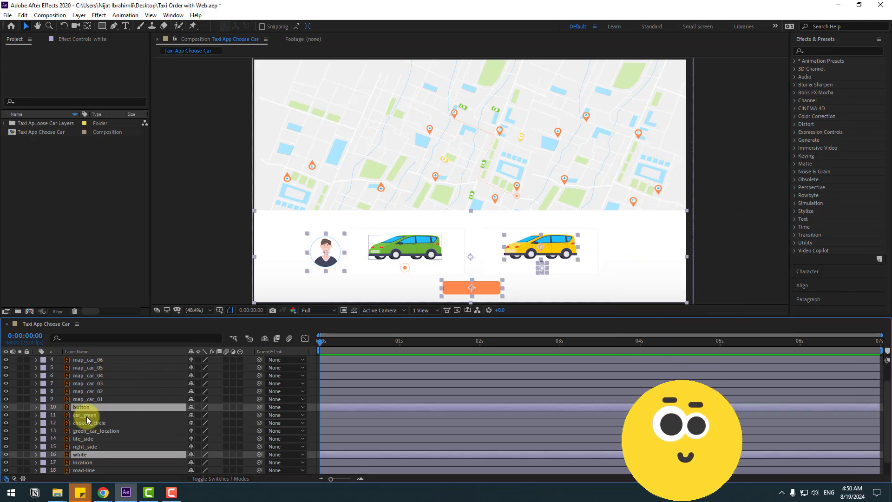
pyautogui.scroll(-2, 89, 440)
pyautogui.keyDown('shift'); pyautogui.click(119, 438); pyautogui.keyUp('shift')
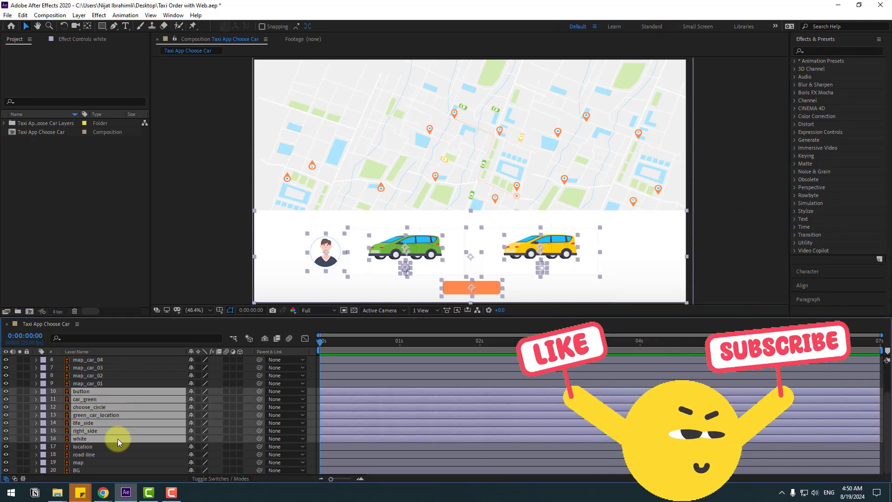
pyautogui.click(6, 392)
pyautogui.click(6, 391)
pyautogui.rightClick(85, 406)
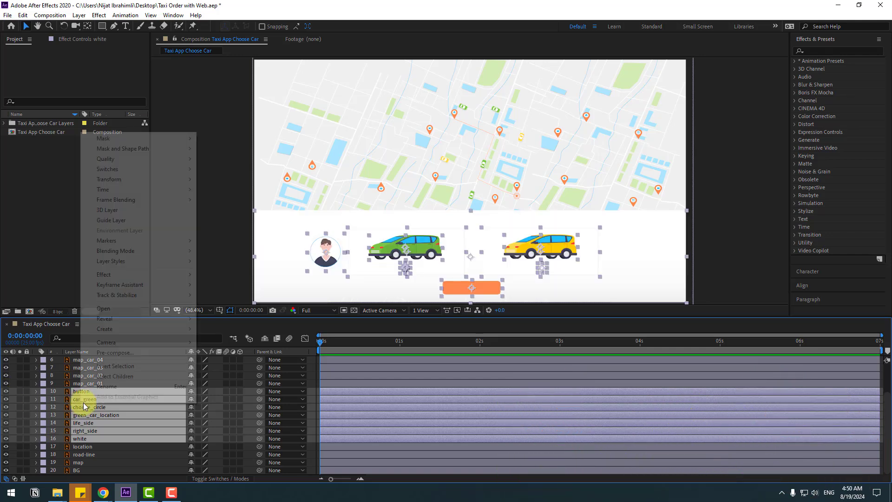
pyautogui.click(115, 353)
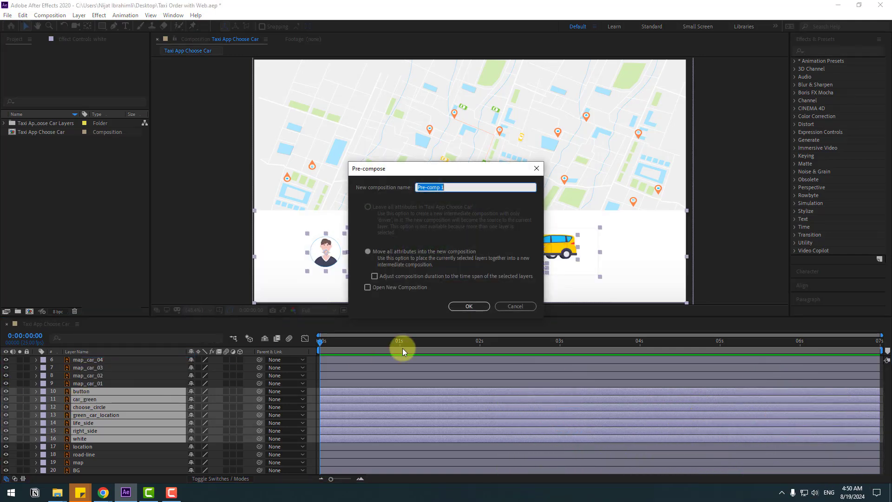
pyautogui.write('cars')
pyautogui.click(469, 305)
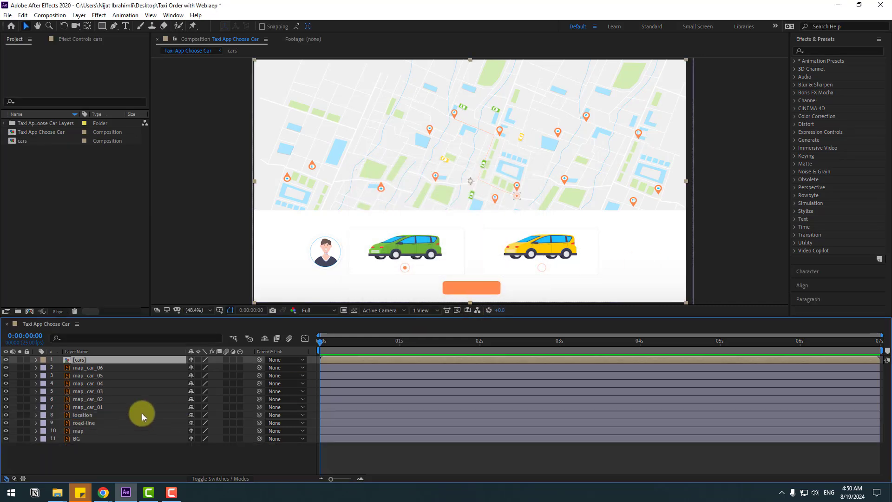
# Step: Hide the cars precomp and add Position keyframes at 0 seconds to layers map_car_01 through map_car_06
pyautogui.click(6, 360)
pyautogui.click(373, 281)
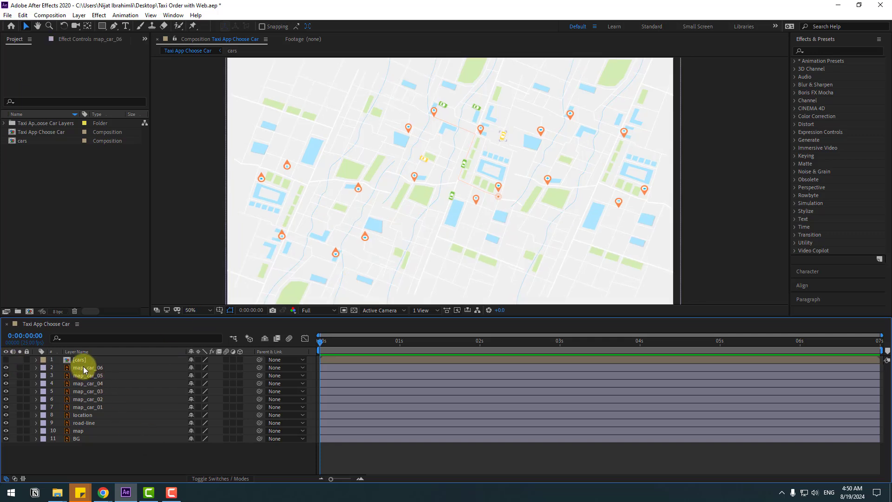
pyautogui.click(91, 367)
pyautogui.keyDown('shift'); pyautogui.click(102, 407); pyautogui.keyUp('shift')
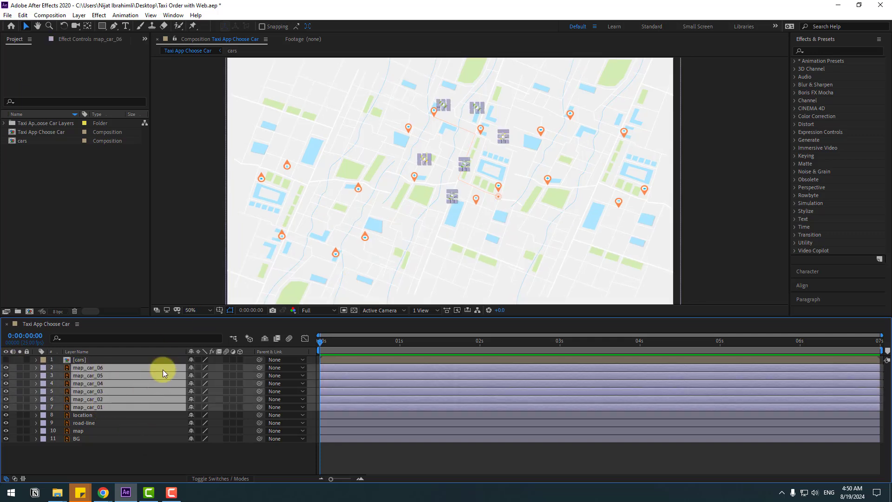
pyautogui.press('p')
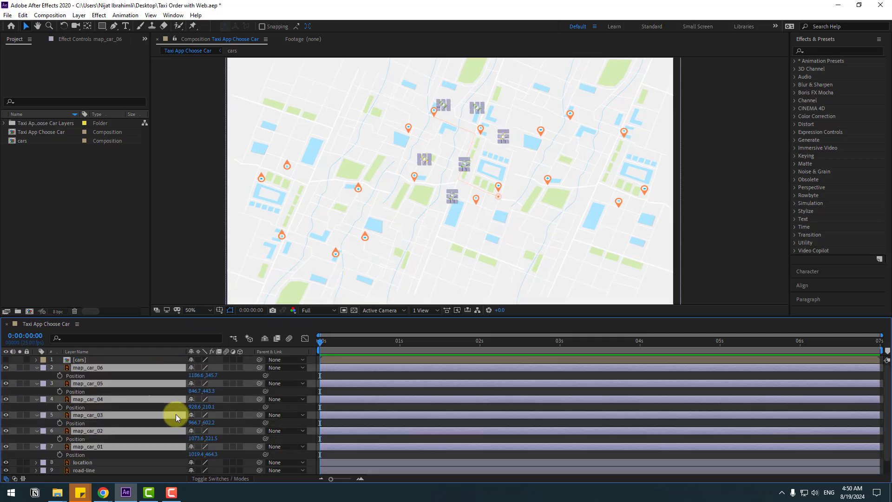
pyautogui.click(59, 375)
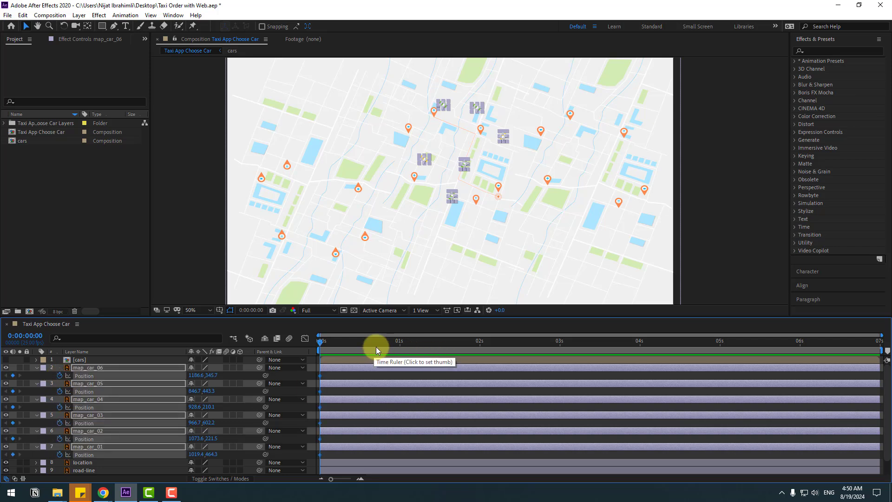
pyautogui.click(136, 381)
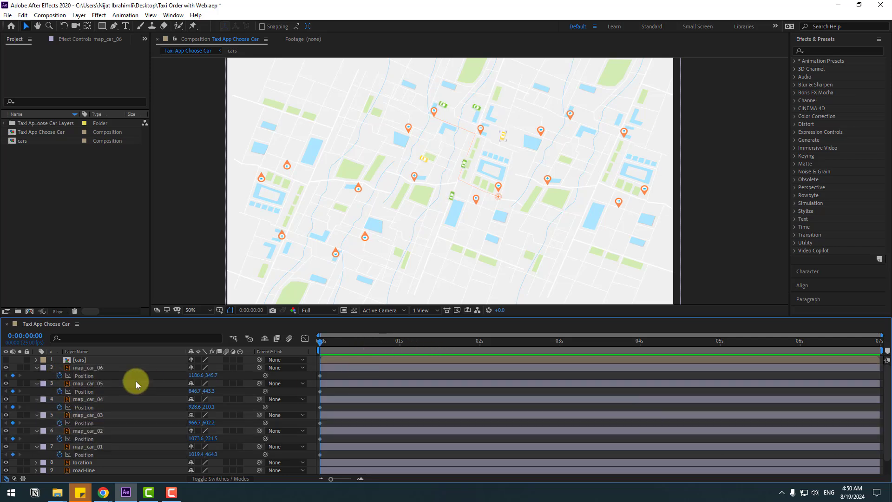
# Step: At 1 second, move map_car_06 down along its road to about 1174.8, 373.2 to keyframe its Position
pyautogui.click(93, 368)
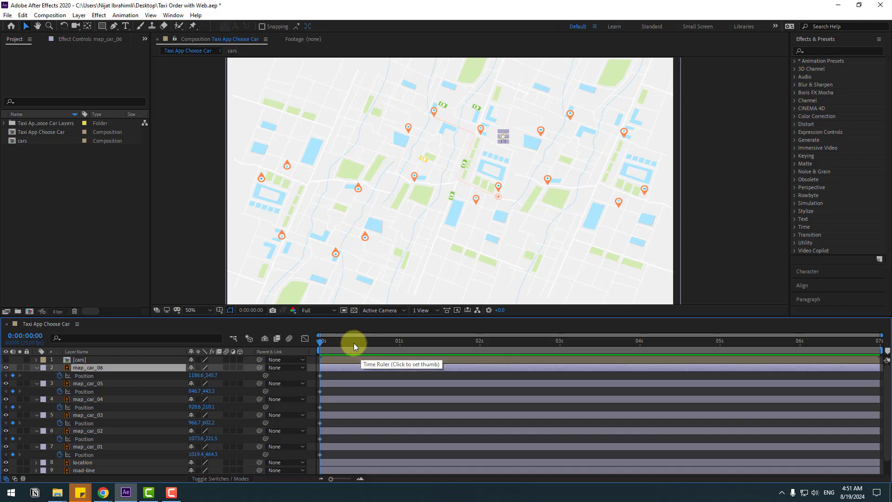
pyautogui.moveTo(353, 343); pyautogui.dragTo(386, 342)
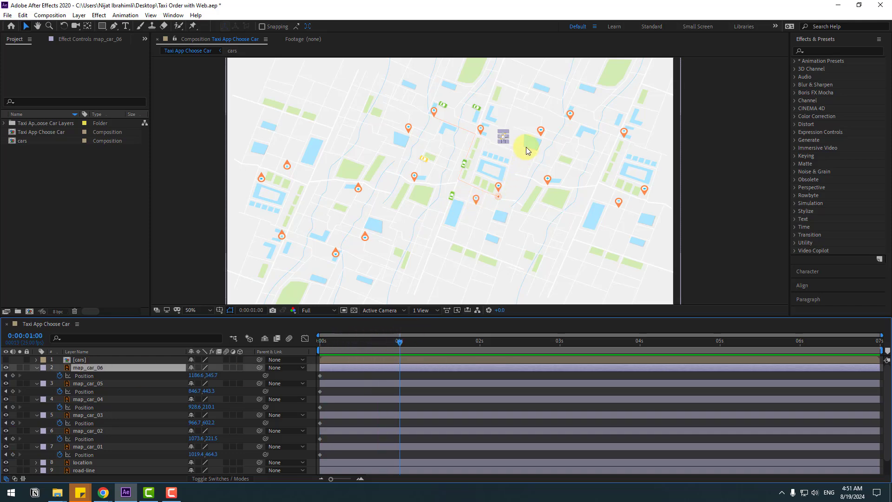
pyautogui.scroll(6, 490, 218)
pyautogui.scroll(-5, 450, 215)
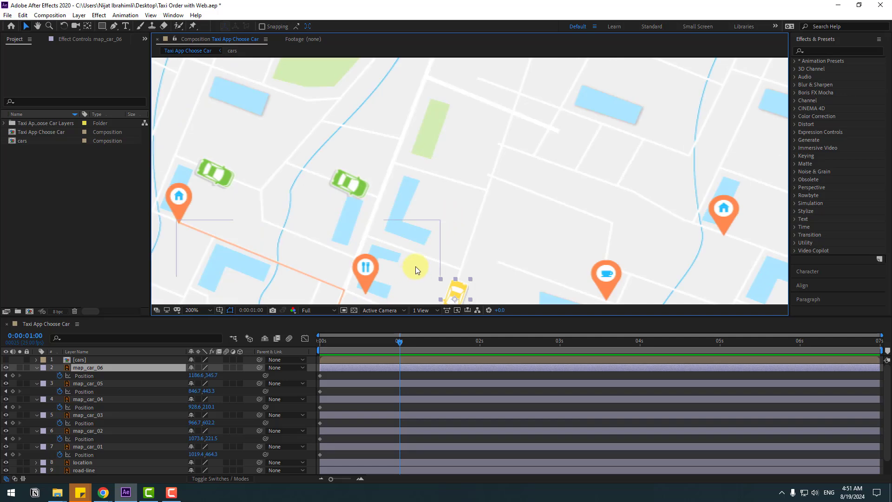
pyautogui.scroll(5, 478, 241)
pyautogui.moveTo(497, 146); pyautogui.dragTo(474, 198)
pyautogui.click(364, 369)
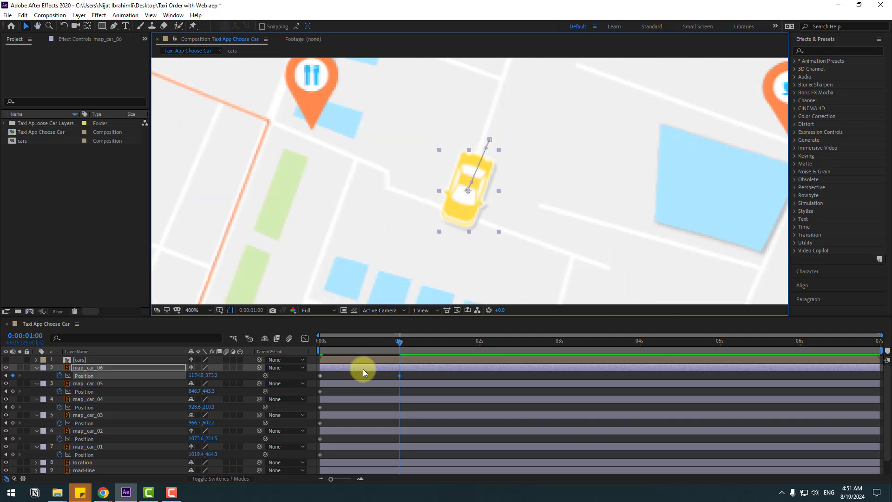
# Step: Keyframe map_car_06's Rotation at 1 second, then at 2 seconds rotate it to -90° and move it to about 1171.3, 385.5
pyautogui.hotkey('shift', 'r')
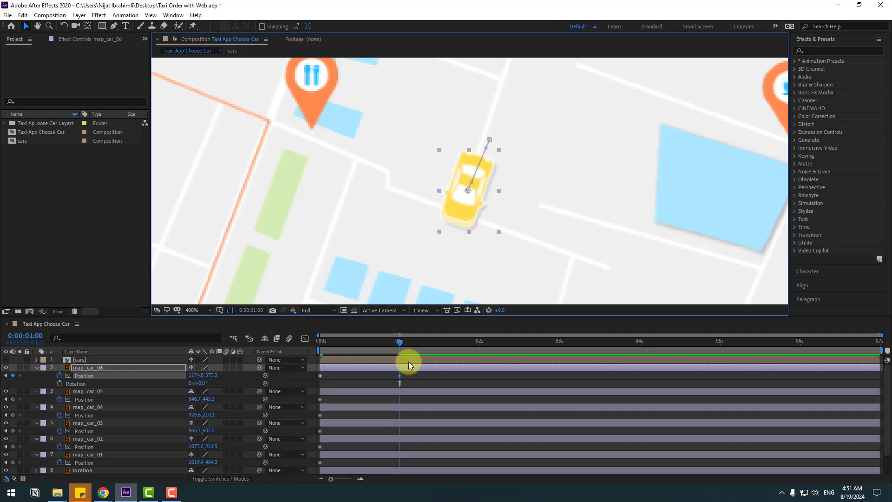
pyautogui.click(60, 383)
pyautogui.click(355, 376)
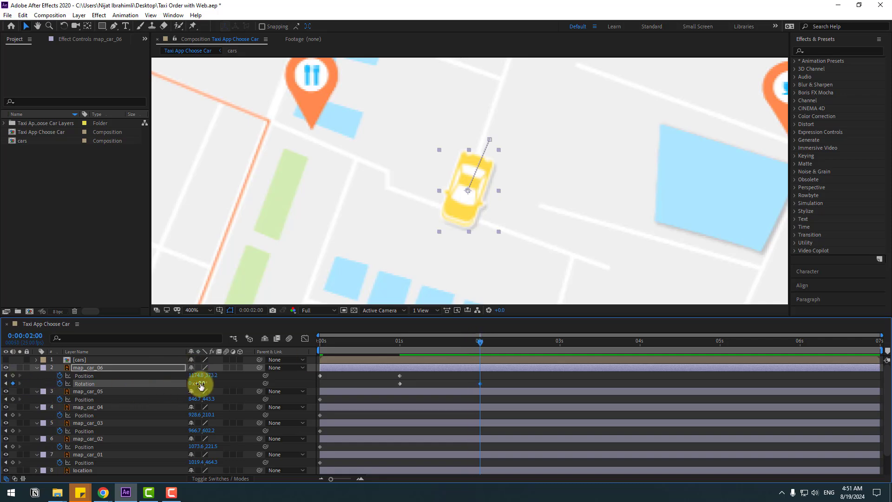
pyautogui.moveTo(199, 383); pyautogui.dragTo(163, 385)
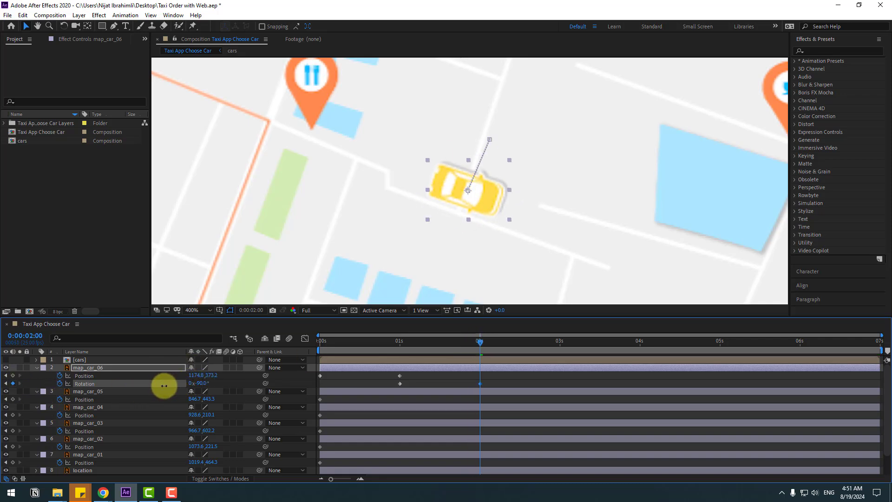
pyautogui.moveTo(468, 221); pyautogui.dragTo(462, 243)
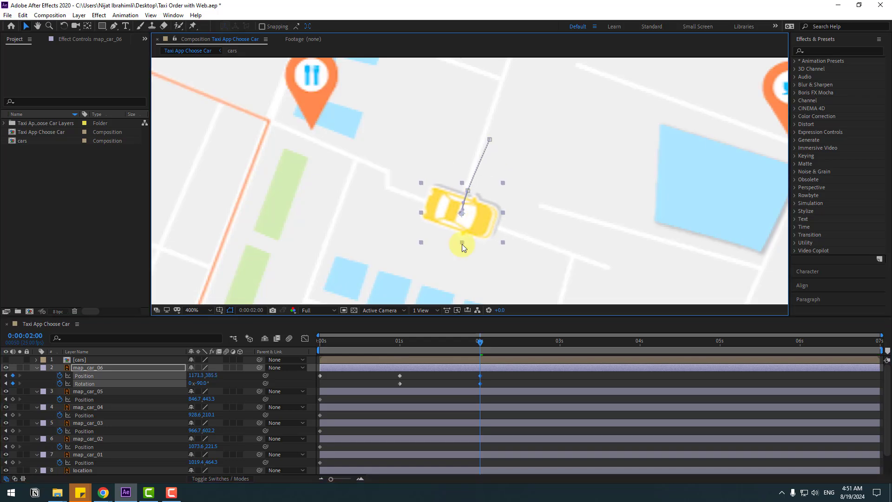
# Step: At 3 seconds, move map_car_06 along the side road to about 1224.6, 403.7 and add a Rotation keyframe
pyautogui.moveTo(373, 344); pyautogui.dragTo(560, 343)
pyautogui.moveTo(493, 235)
pyautogui.mouseDown()
pyautogui.moveTo(401, 194)
pyautogui.moveTo(446, 201)
pyautogui.moveTo(491, 225)
pyautogui.mouseUp()
pyautogui.moveTo(584, 222); pyautogui.dragTo(585, 185)
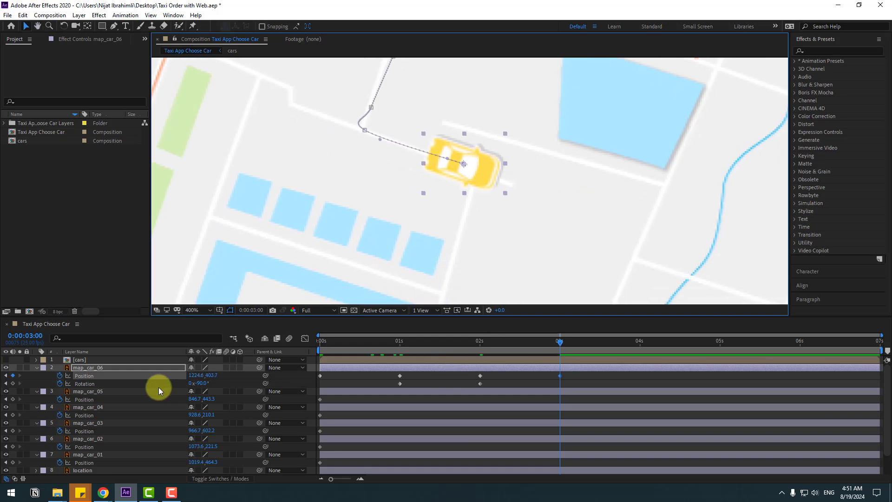
pyautogui.click(13, 384)
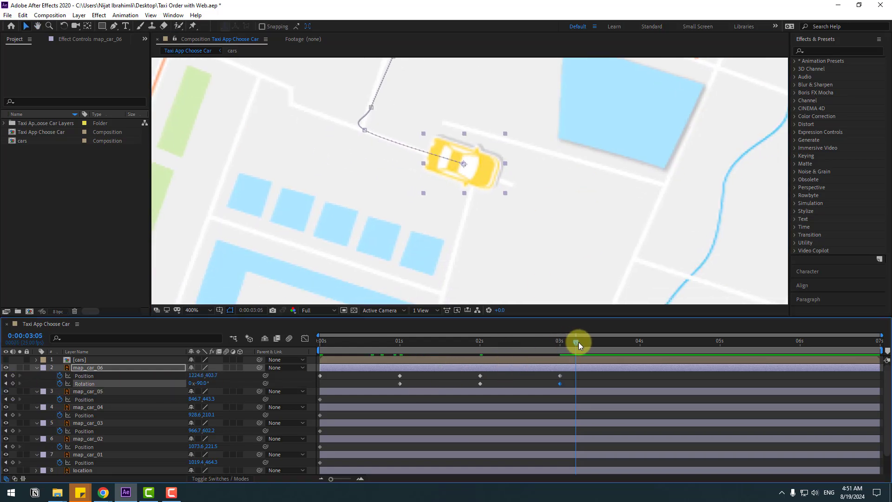
# Step: Shortly after 3 seconds, rotate map_car_06 to 4° and shift it onto the crossing road at about 1232.1, 407.5
pyautogui.moveTo(579, 342); pyautogui.dragTo(591, 342)
pyautogui.moveTo(201, 383); pyautogui.dragTo(232, 374)
pyautogui.moveTo(464, 188); pyautogui.dragTo(480, 190)
pyautogui.scroll(-2, 532, 221)
# Step: Keyframe map_car_06 down the road beside the cup pin at about 1180.6, 594.0, and shift that Position keyframe to 7 seconds
pyautogui.click(636, 344)
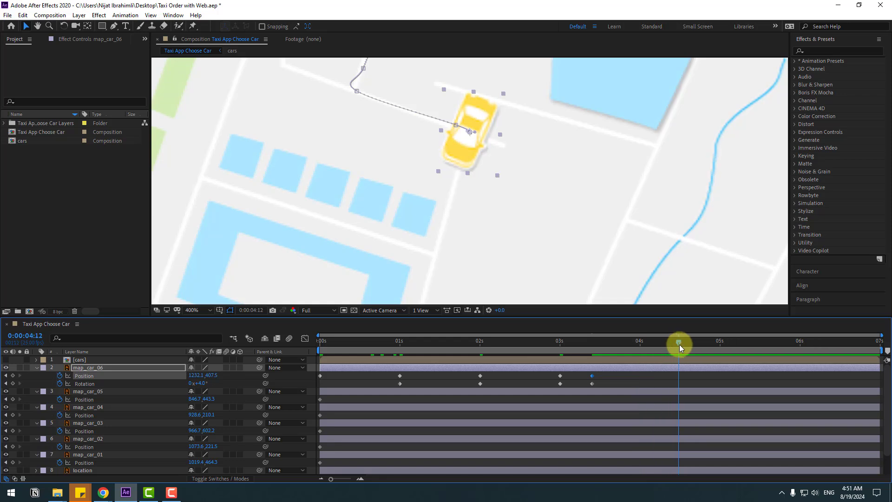
pyautogui.scroll(-2, 503, 180)
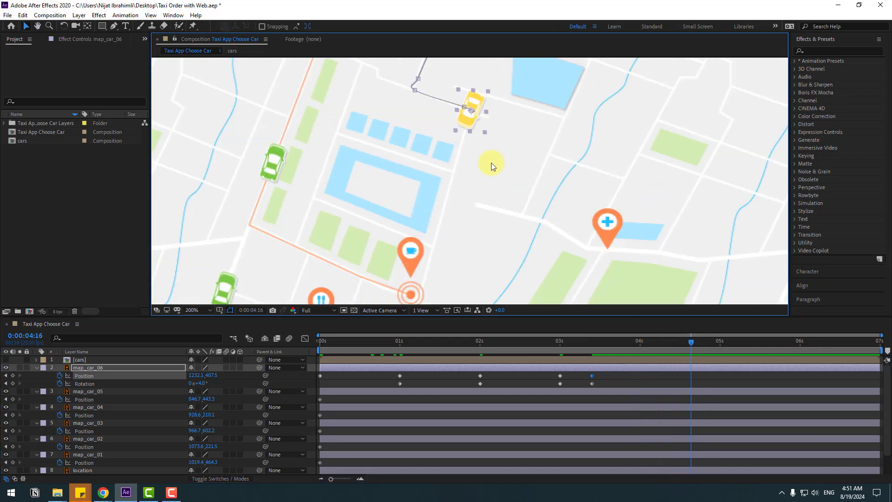
pyautogui.scroll(-1, 465, 169)
pyautogui.moveTo(468, 102); pyautogui.dragTo(419, 275)
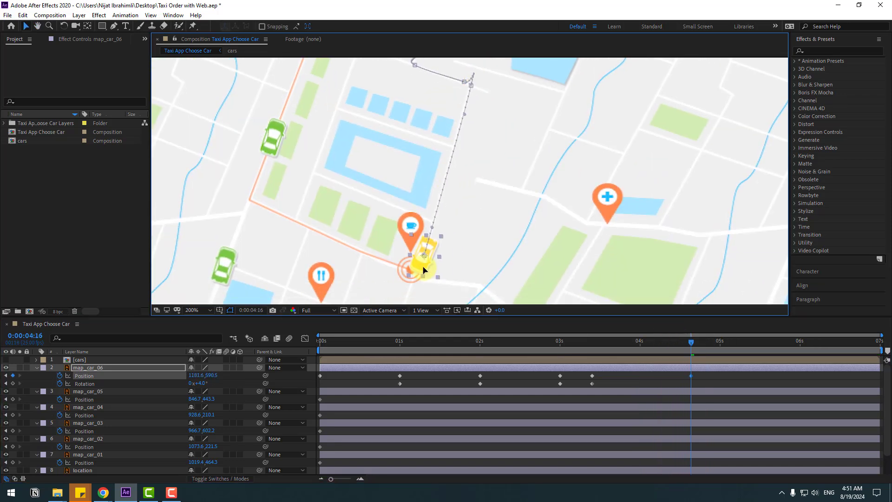
pyautogui.scroll(-1, 484, 263)
pyautogui.click(691, 375)
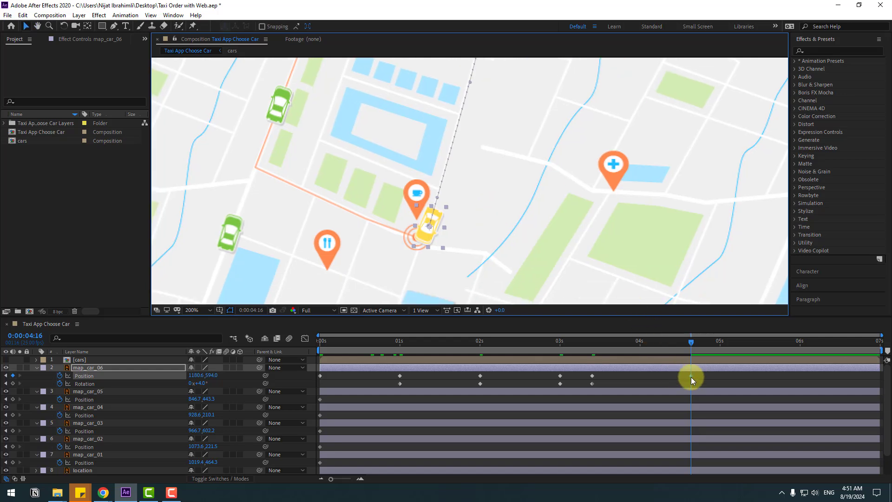
pyautogui.moveTo(691, 378); pyautogui.dragTo(879, 376)
# Step: Preview map_car_06's drive along the map and check its motion path
pyautogui.scroll(-4, 572, 149)
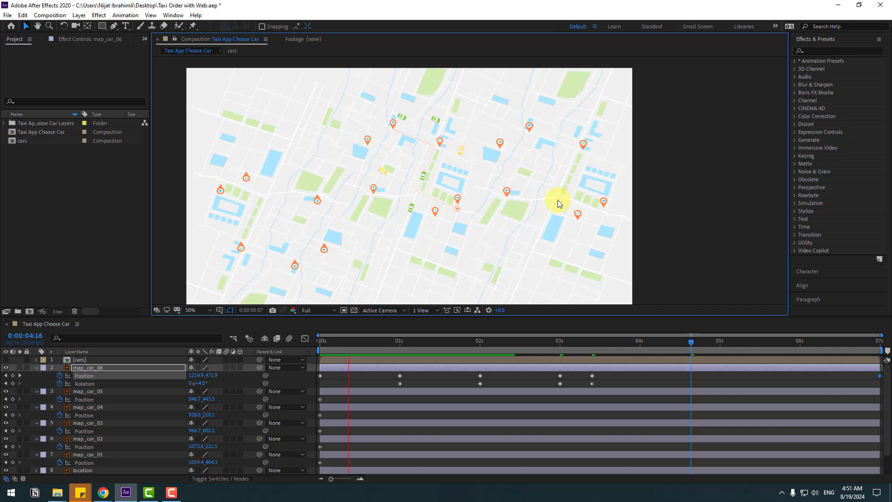
pyautogui.scroll(2, 559, 203)
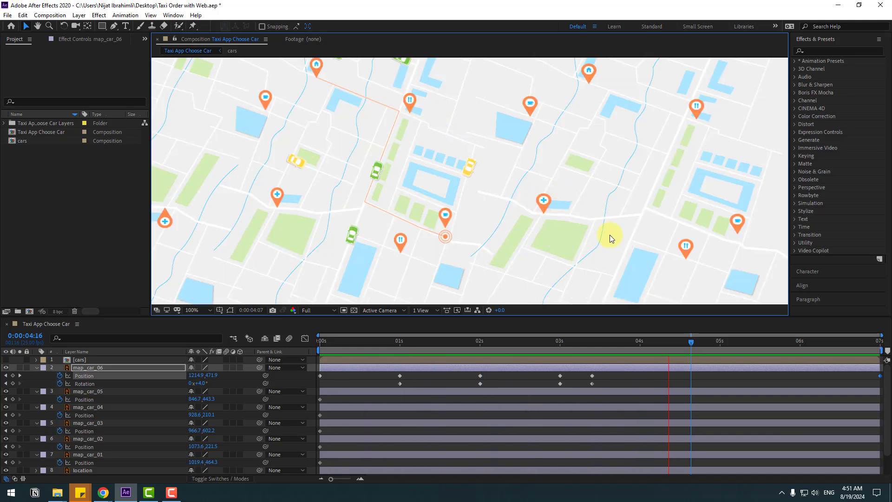
pyautogui.click(408, 341)
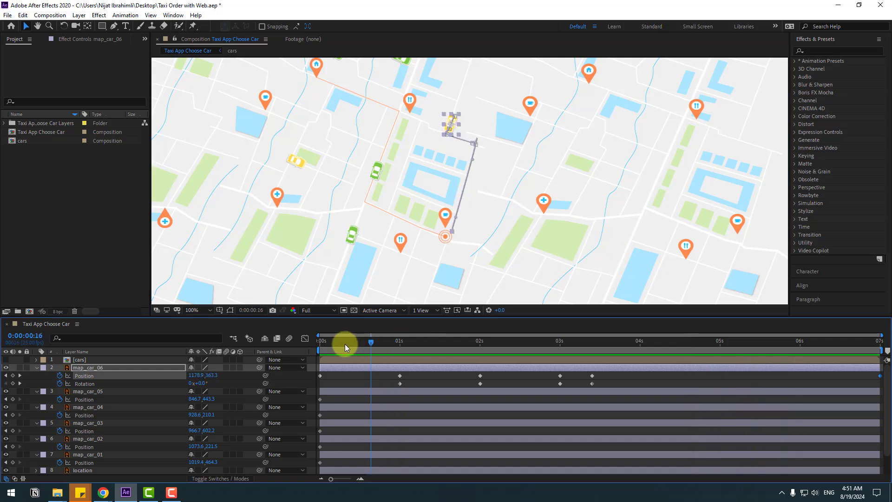
# Step: At 0:00:06:24, move map_car_05 along its road to about 962.7, 486.8 to keyframe its end Position
pyautogui.click(37, 367)
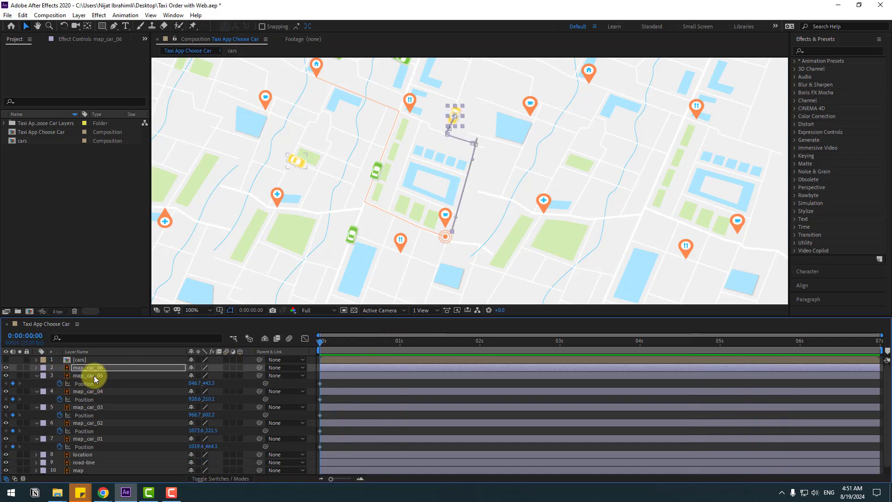
pyautogui.click(89, 376)
pyautogui.moveTo(298, 204); pyautogui.dragTo(410, 220)
pyautogui.press('.')
pyautogui.press('.')
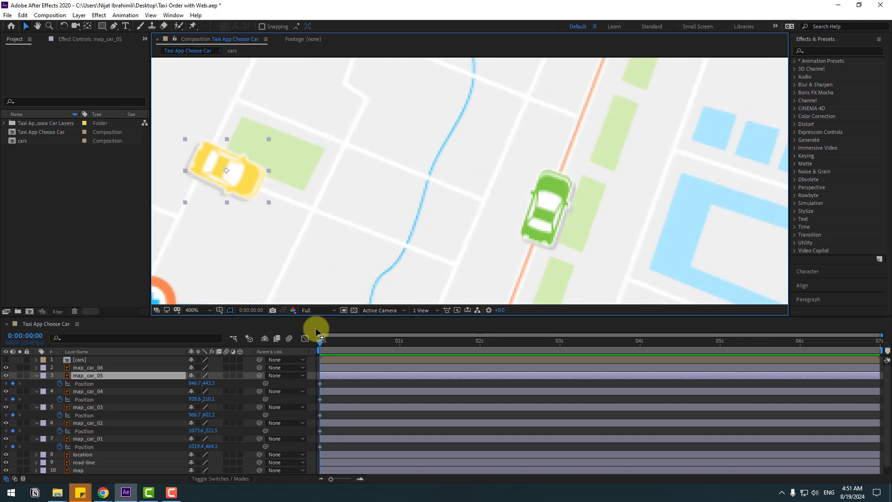
pyautogui.click(381, 343)
pyautogui.moveTo(398, 350); pyautogui.dragTo(860, 354)
pyautogui.press(',')
pyautogui.press(',')
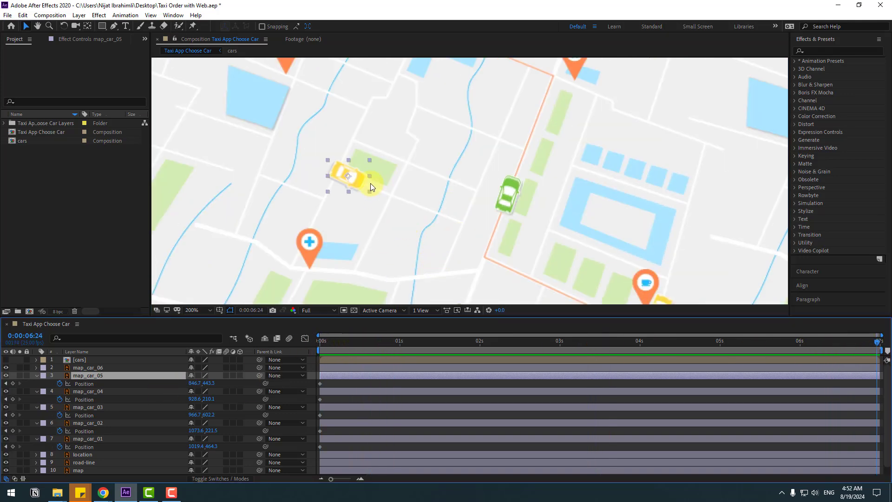
pyautogui.moveTo(358, 183); pyautogui.dragTo(466, 224)
# Step: Preview map_car_05's movement and return the playhead to the start of the timeline
pyautogui.press('space')
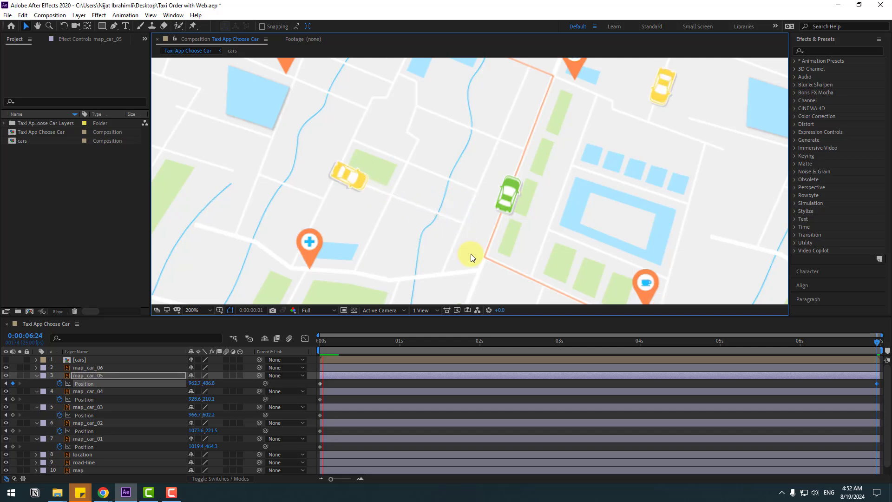
pyautogui.press(',')
pyautogui.click(393, 340)
pyautogui.moveTo(393, 340); pyautogui.dragTo(149, 352)
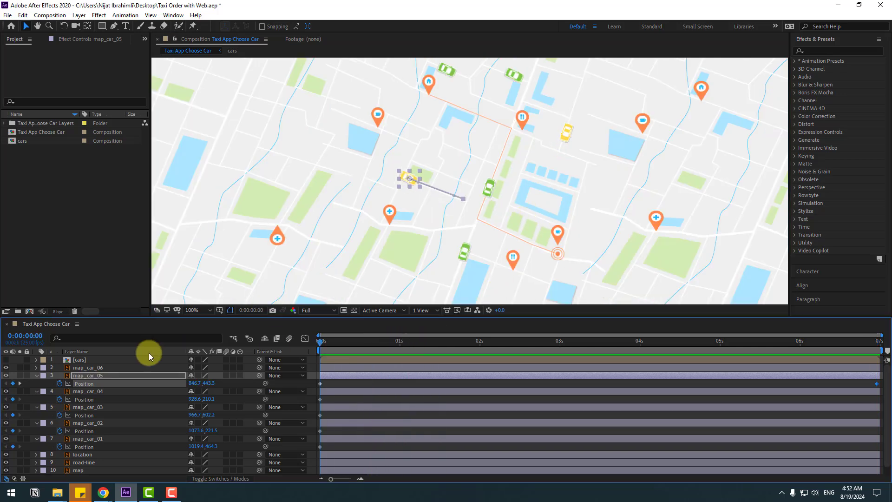
# Step: At 2 seconds, move map_car_04 along the road toward the junction to about 964.9, 222.3 to keyframe its Position
pyautogui.click(36, 375)
pyautogui.click(100, 383)
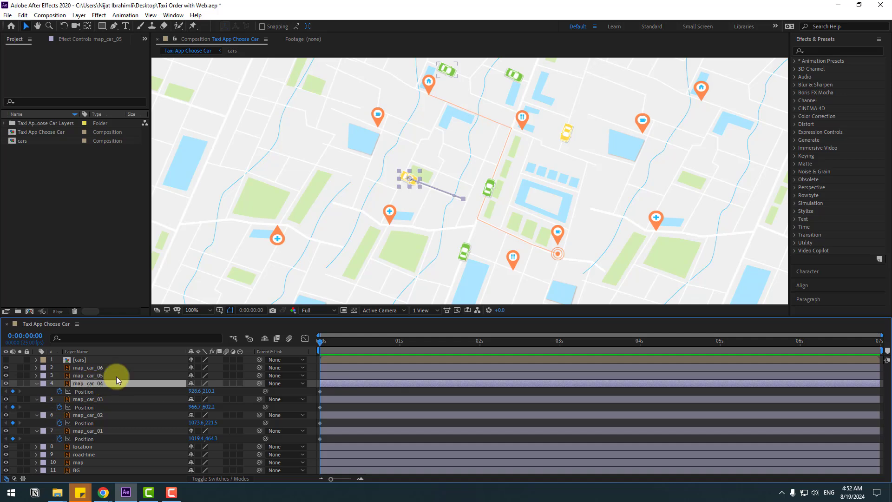
pyautogui.scroll(4, 511, 186)
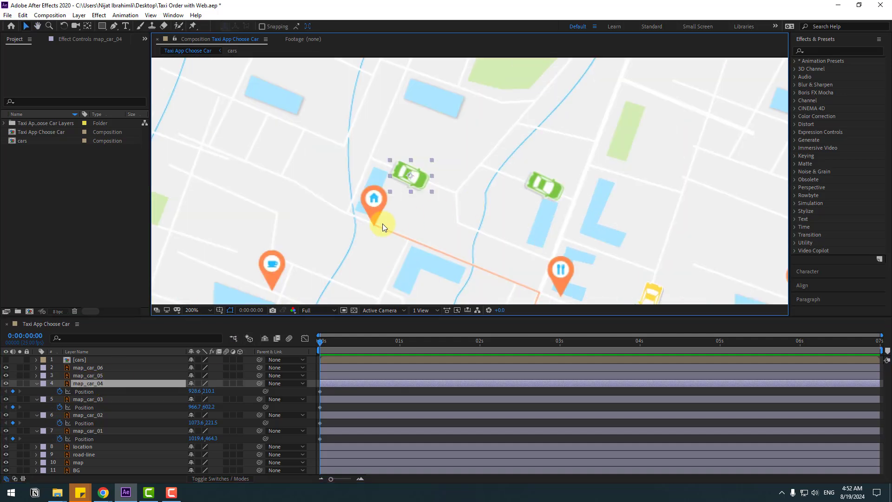
pyautogui.click(426, 350)
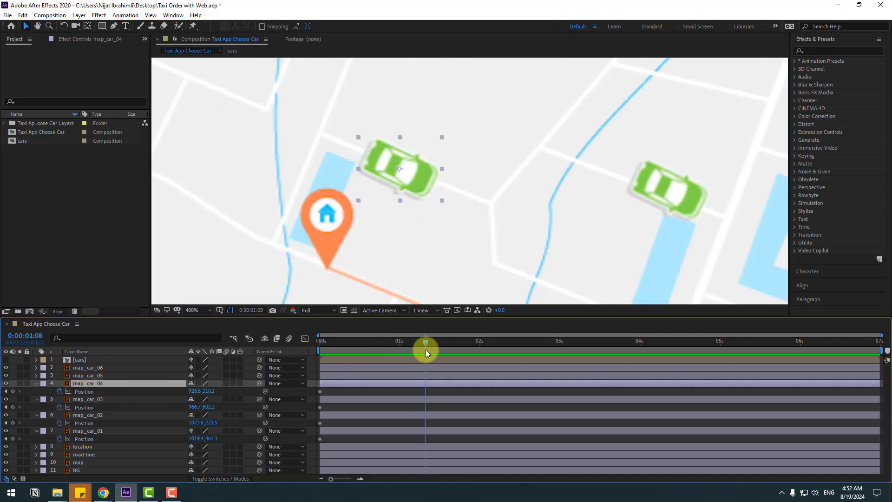
pyautogui.moveTo(478, 351); pyautogui.dragTo(480, 351)
pyautogui.moveTo(400, 170); pyautogui.dragTo(468, 192)
# Step: Keyframe map_car_04's Rotation from 0° before the junction to about -45° at 2 seconds, and nudge the car to about 979.9, 224.1
pyautogui.hotkey('shift', 'r')
pyautogui.click(59, 399)
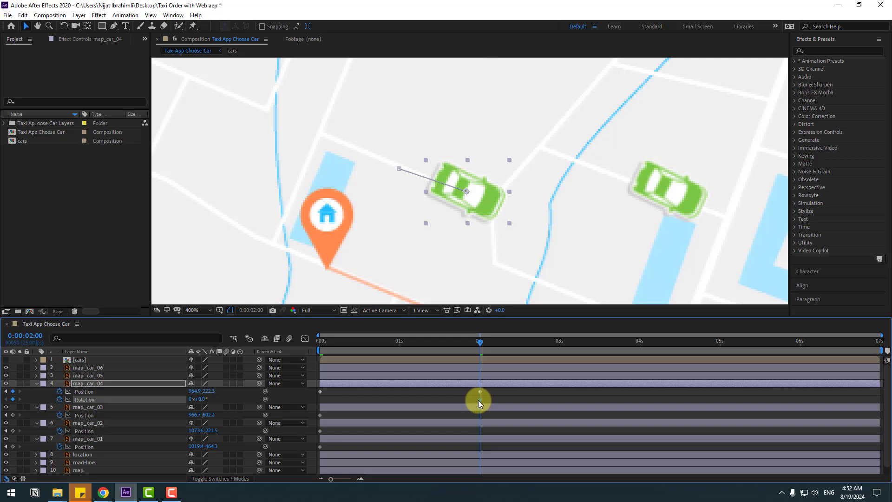
pyautogui.moveTo(198, 401); pyautogui.dragTo(185, 405)
pyautogui.moveTo(470, 204); pyautogui.dragTo(498, 207)
# Step: At 0:00:03:06, set map_car_04's Rotation to -69° and move it up the diagonal road to about 1060.4, 133.6
pyautogui.moveTo(523, 345); pyautogui.dragTo(579, 344)
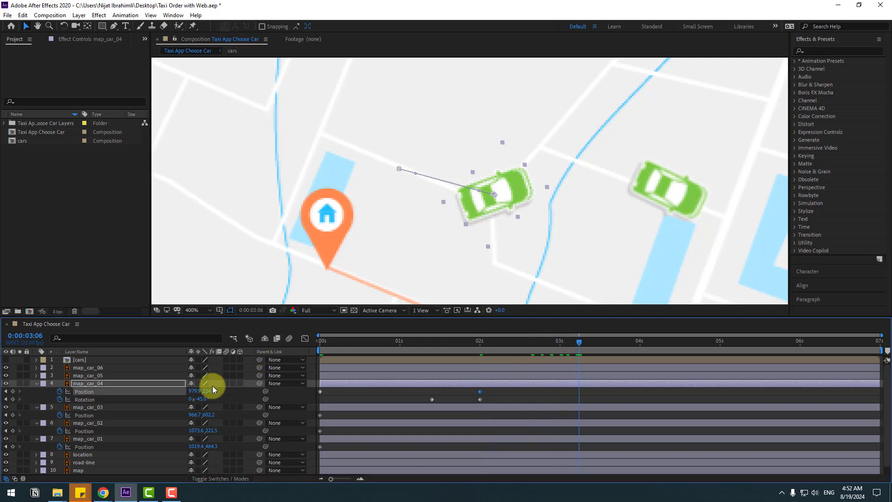
pyautogui.moveTo(199, 398); pyautogui.dragTo(189, 398)
pyautogui.scroll(-5, 503, 214)
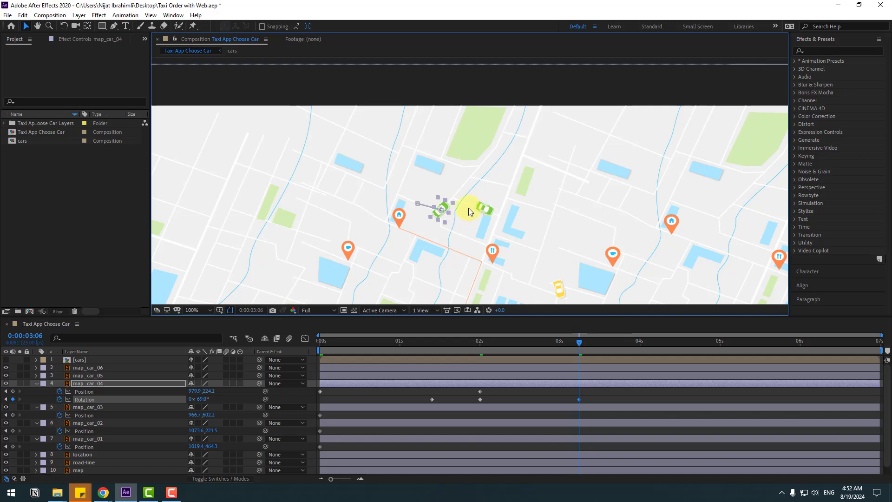
pyautogui.scroll(2, 468, 207)
pyautogui.moveTo(429, 225); pyautogui.dragTo(494, 149)
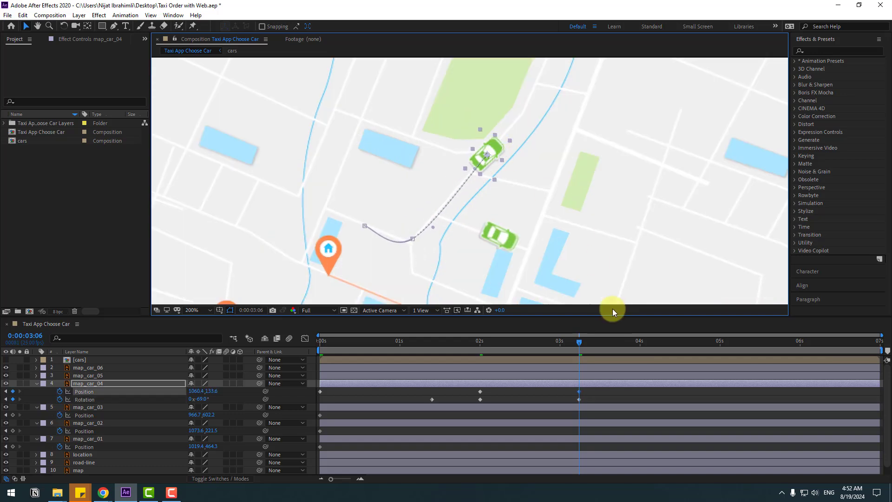
# Step: At 0:00:06:24, move map_car_04 to the map's upper edge at about 1132.9, 5.1 and set its Rotation to -110°
pyautogui.moveTo(614, 341); pyautogui.dragTo(832, 342)
pyautogui.moveTo(664, 110); pyautogui.dragTo(528, 269)
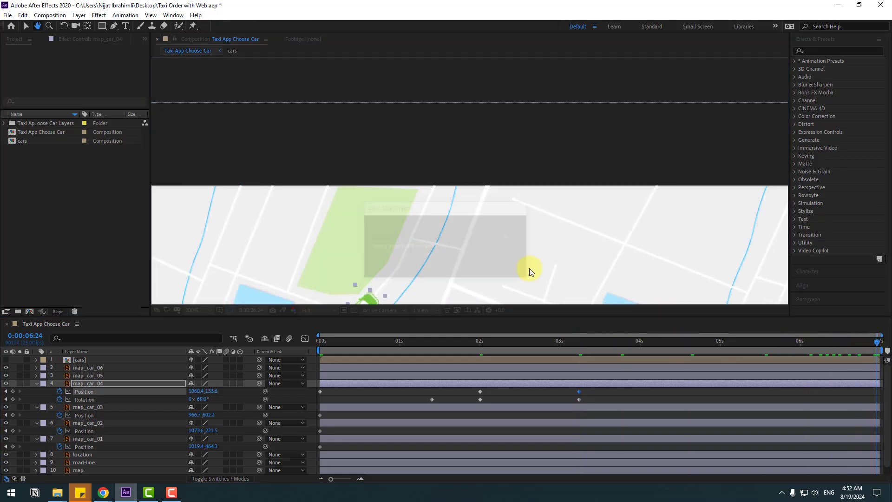
pyautogui.moveTo(386, 289); pyautogui.dragTo(431, 186)
pyautogui.moveTo(201, 398); pyautogui.dragTo(183, 398)
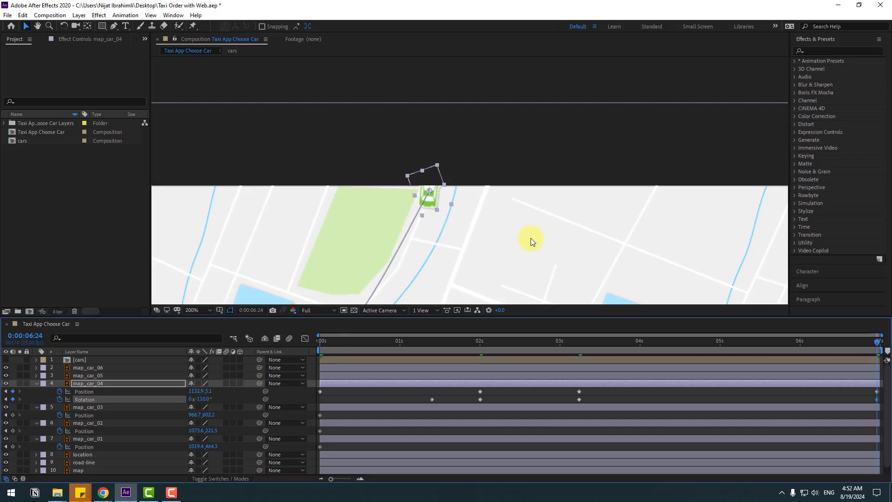
# Step: Preview map_car_04's drive with the whole map fitted in view, and return the playhead to the start
pyautogui.scroll(-3, 531, 238)
pyautogui.moveTo(570, 344); pyautogui.dragTo(838, 320)
pyautogui.press('Home')
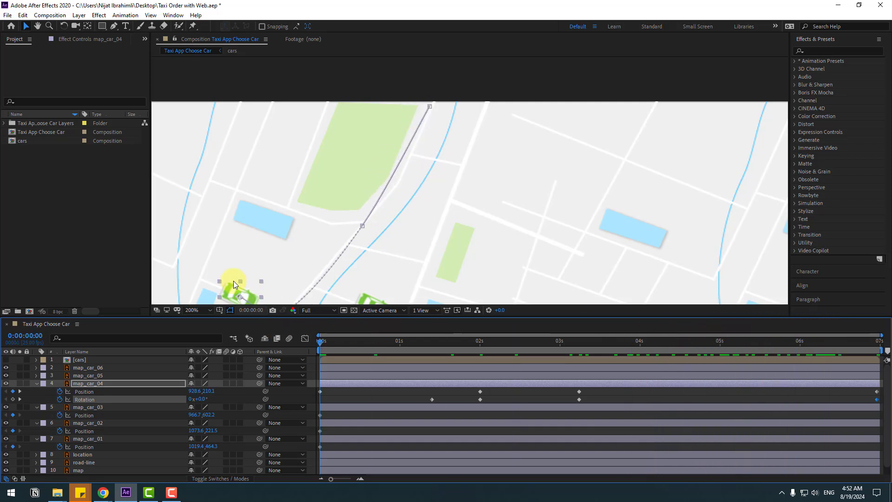
pyautogui.click(196, 309)
pyautogui.click(199, 325)
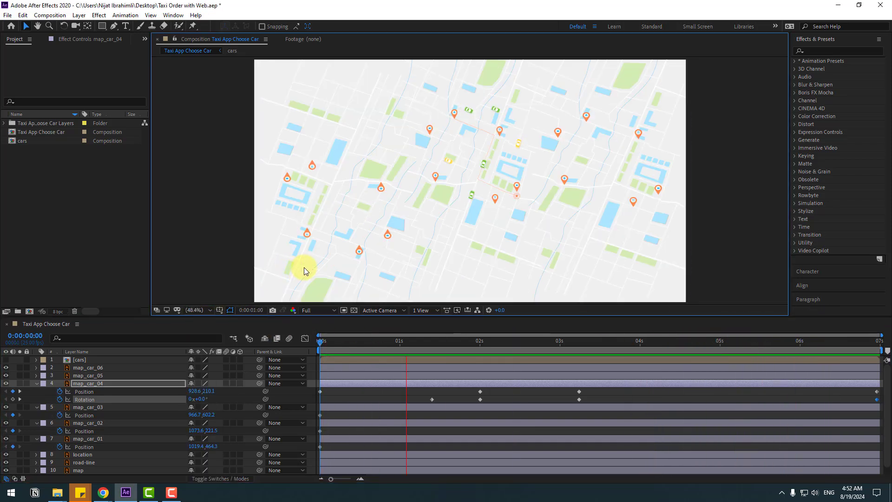
pyautogui.click(21, 391)
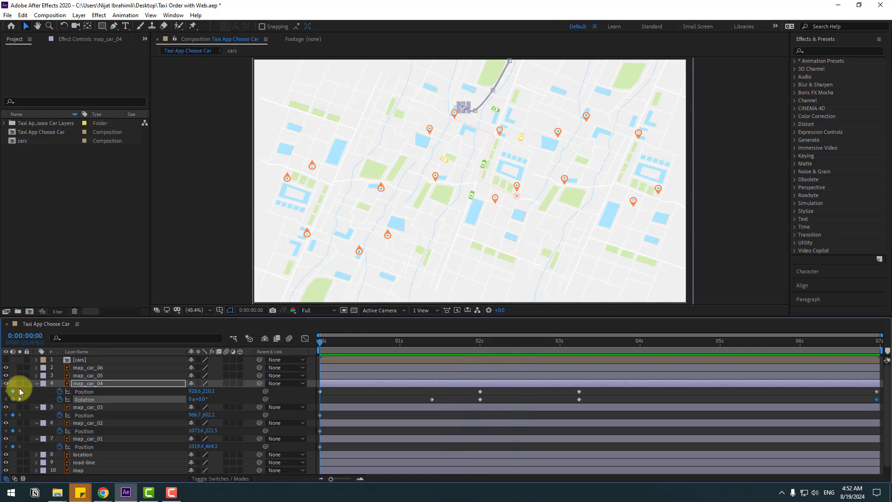
# Step: Collapse map_car_04 and move map_car_03 down its road to a start Position of about 812.7, 1016.2 at 0 seconds
pyautogui.click(36, 384)
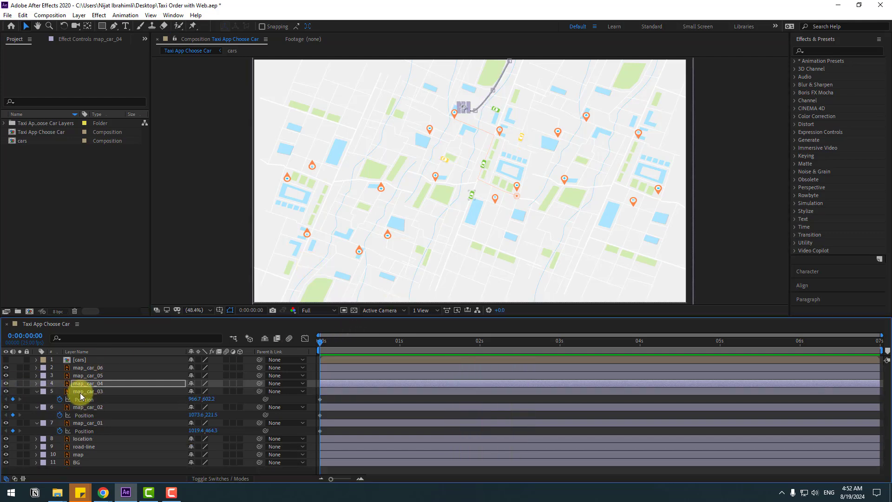
pyautogui.click(80, 392)
pyautogui.scroll(4, 460, 185)
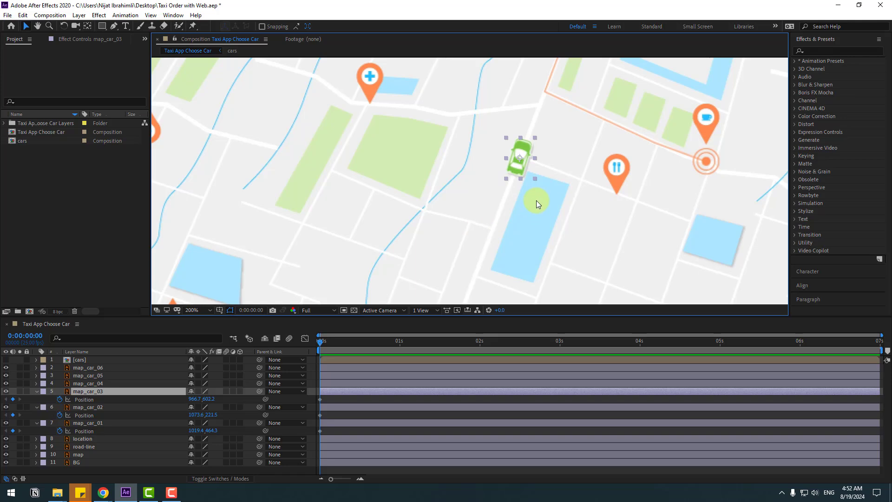
pyautogui.scroll(-2, 536, 199)
pyautogui.moveTo(492, 142); pyautogui.dragTo(447, 244)
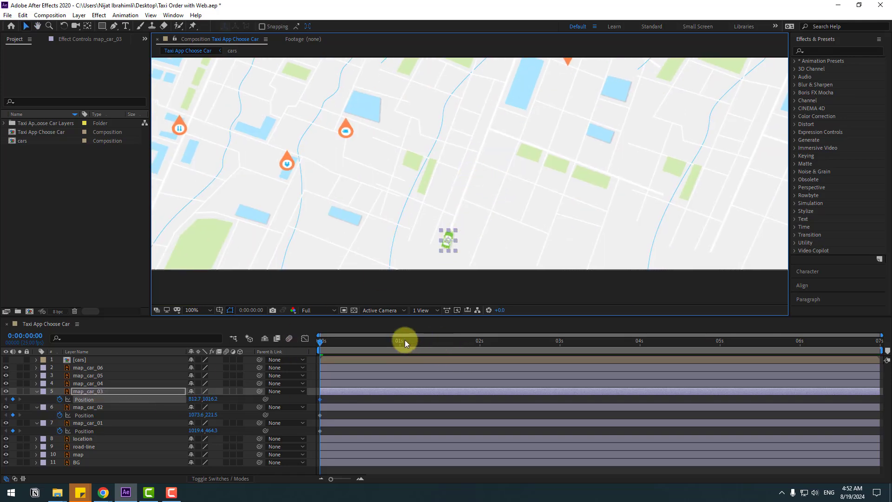
# Step: At 0:00:06:24, keyframe map_car_03's end Position up the road at about 916.7, 735.2 and preview its movement
pyautogui.moveTo(405, 342); pyautogui.dragTo(885, 344)
pyautogui.moveTo(529, 186); pyautogui.dragTo(473, 240)
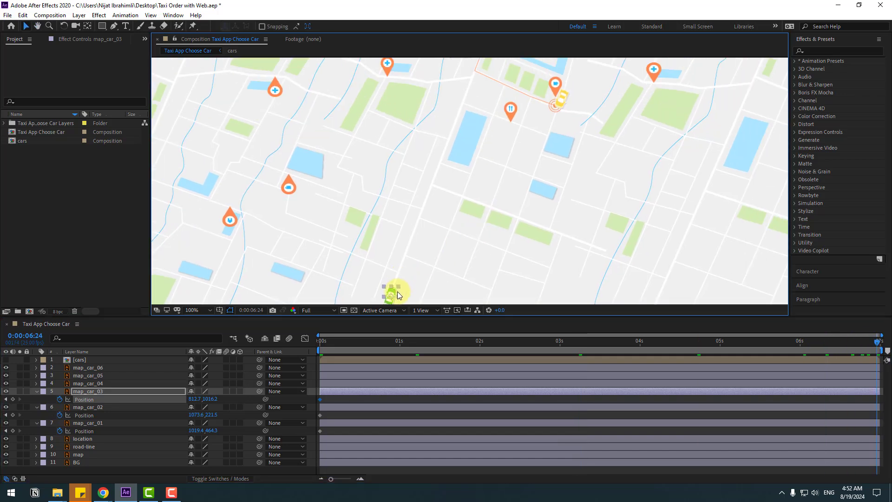
pyautogui.moveTo(398, 294); pyautogui.dragTo(476, 92)
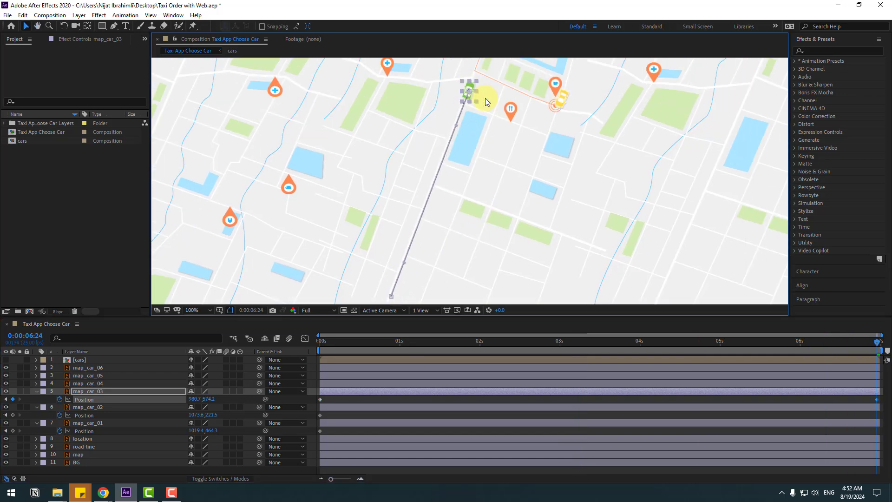
pyautogui.press('space')
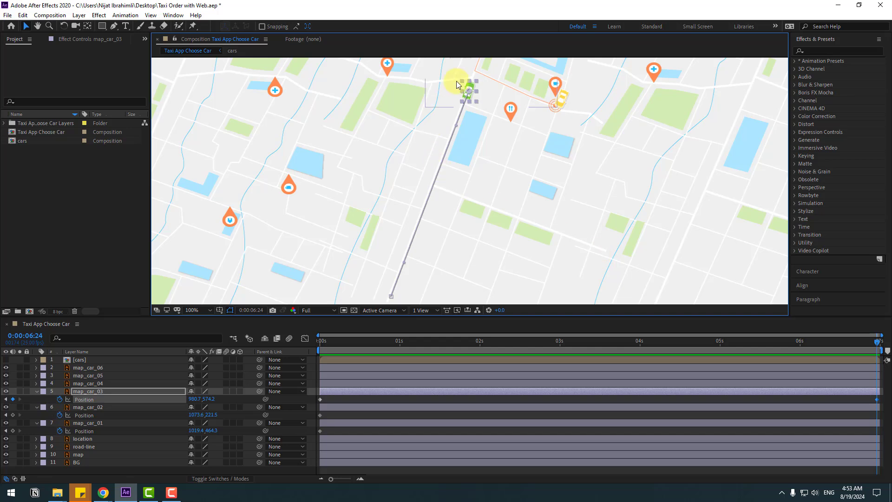
pyautogui.moveTo(466, 99); pyautogui.dragTo(438, 162)
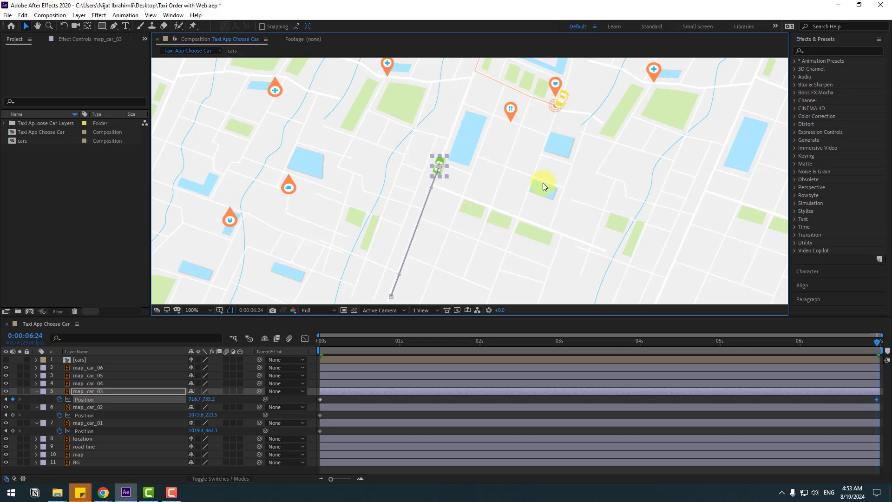
pyautogui.press('space')
pyautogui.press('space')
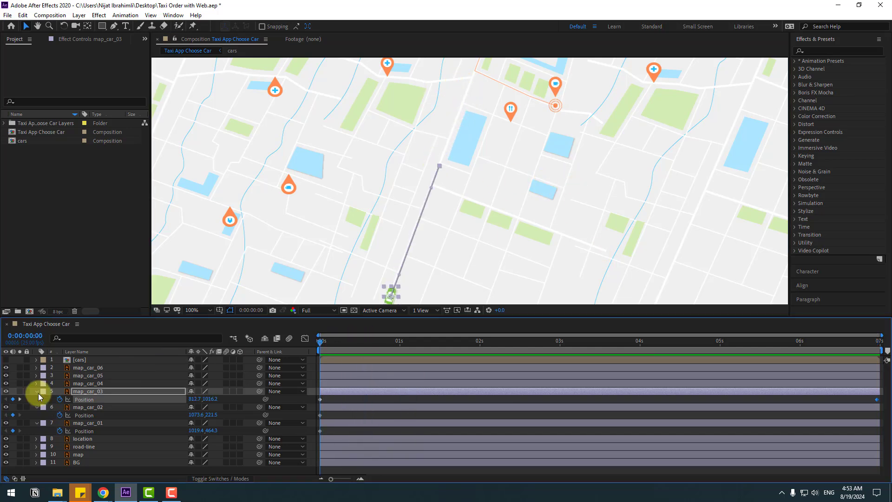
# Step: Collapse map_car_03 and move map_car_02 back along its road to a start Position of about 1014.4, 202.8
pyautogui.click(36, 391)
pyautogui.click(87, 401)
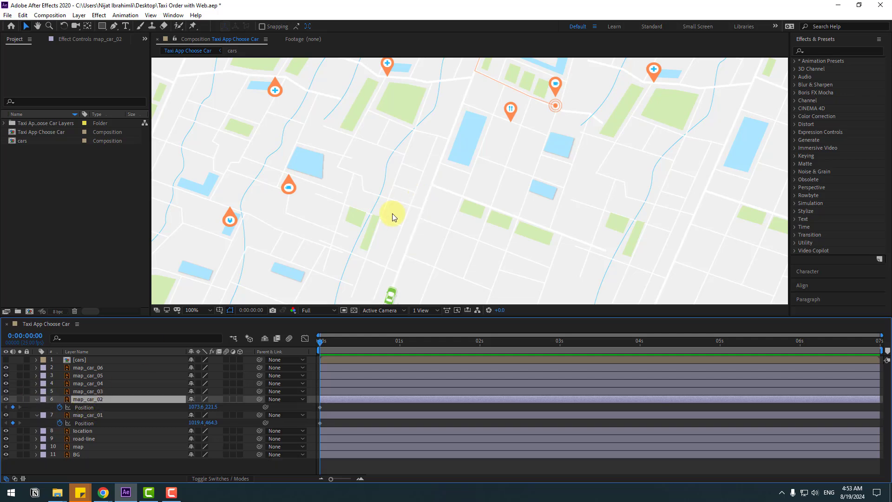
pyautogui.scroll(4, 392, 213)
pyautogui.moveTo(532, 169); pyautogui.dragTo(422, 142)
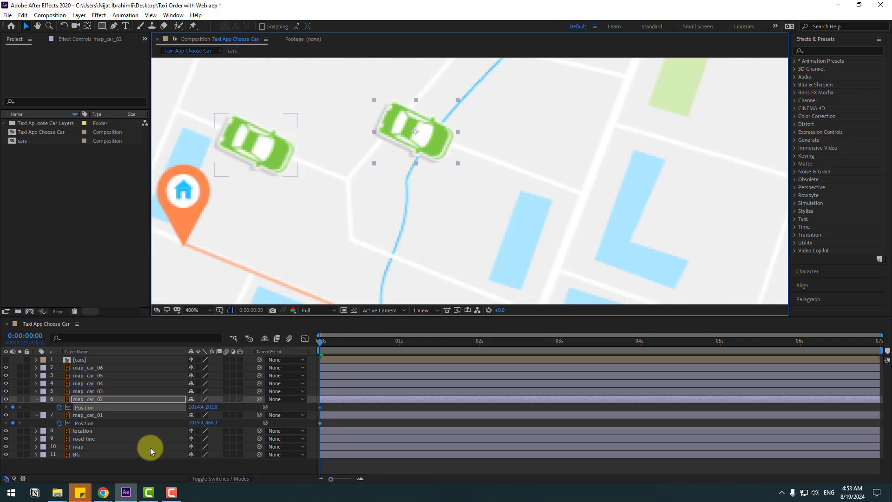
# Step: At 0:00:06:24, keyframe map_car_02's end Position along the road at about 1096.6, 233.0 and preview the movement
pyautogui.moveTo(344, 344); pyautogui.dragTo(889, 386)
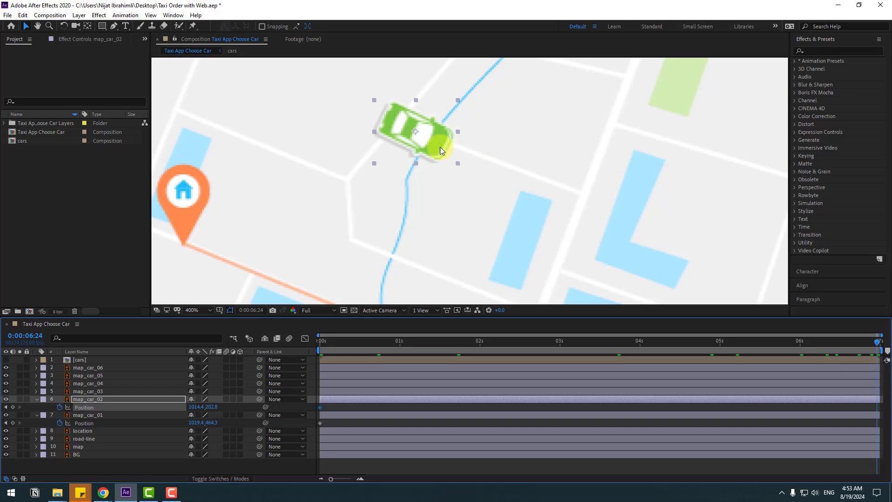
pyautogui.moveTo(440, 147); pyautogui.dragTo(595, 191)
pyautogui.scroll(-4, 593, 187)
pyautogui.press('space')
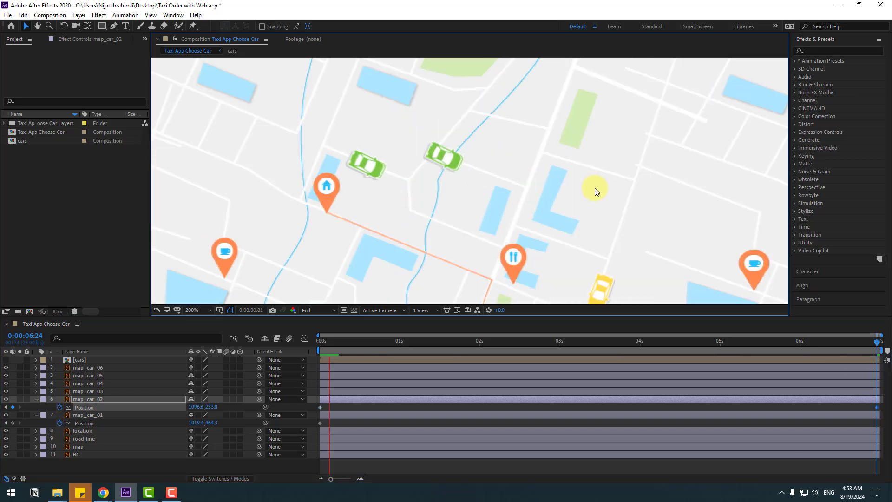
pyautogui.scroll(-2, 595, 185)
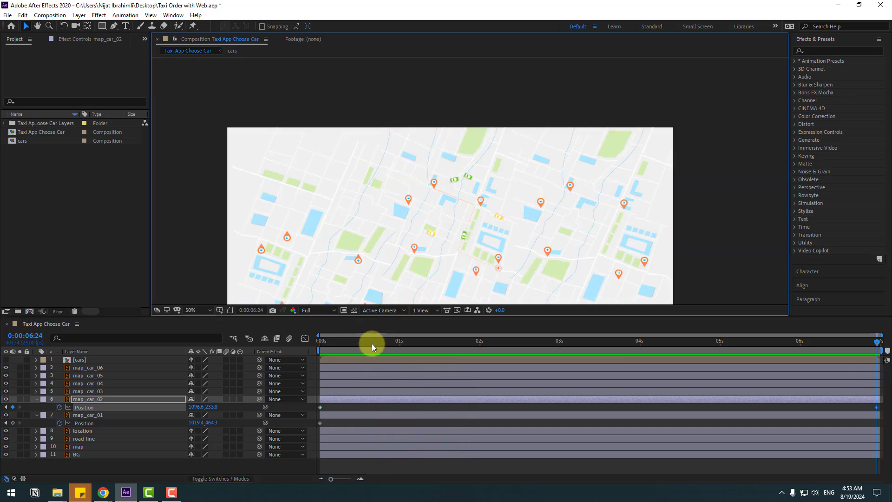
# Step: Collapse map_car_02 and move map_car_01 down its road to a start Position of about 973.4, 588.3 at 0 seconds
pyautogui.click(37, 399)
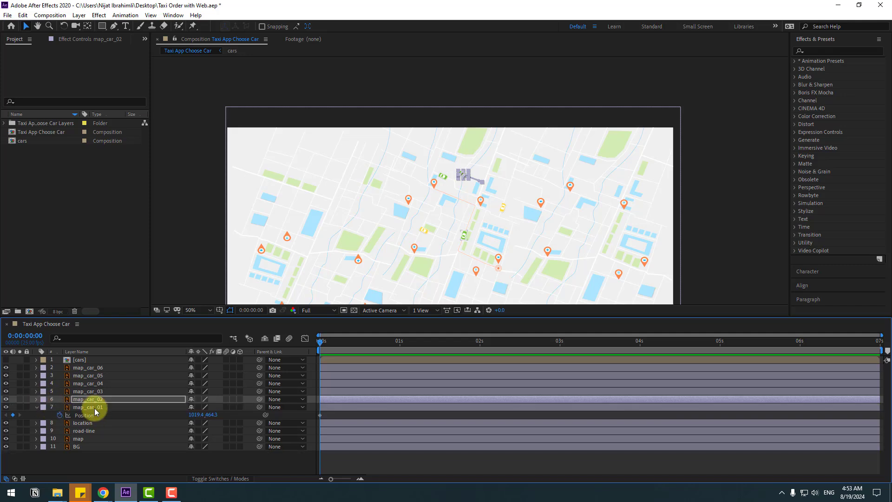
pyautogui.click(93, 408)
pyautogui.moveTo(381, 235); pyautogui.dragTo(383, 228)
pyautogui.scroll(4, 462, 218)
pyautogui.moveTo(483, 241); pyautogui.dragTo(467, 209)
pyautogui.press('space')
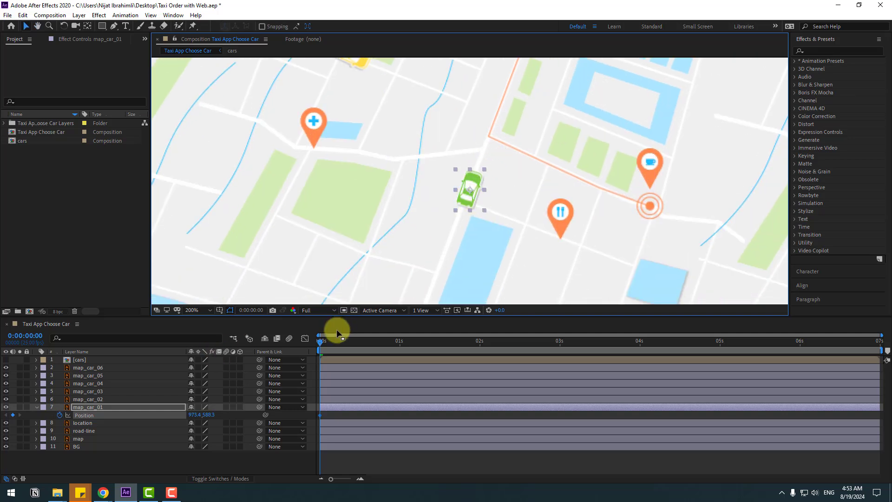
# Step: At 0:00:06:24, move map_car_01 up the road to about 1064.4, 344.3 to keyframe its end Position
pyautogui.moveTo(334, 341); pyautogui.dragTo(877, 347)
pyautogui.scroll(-2, 495, 264)
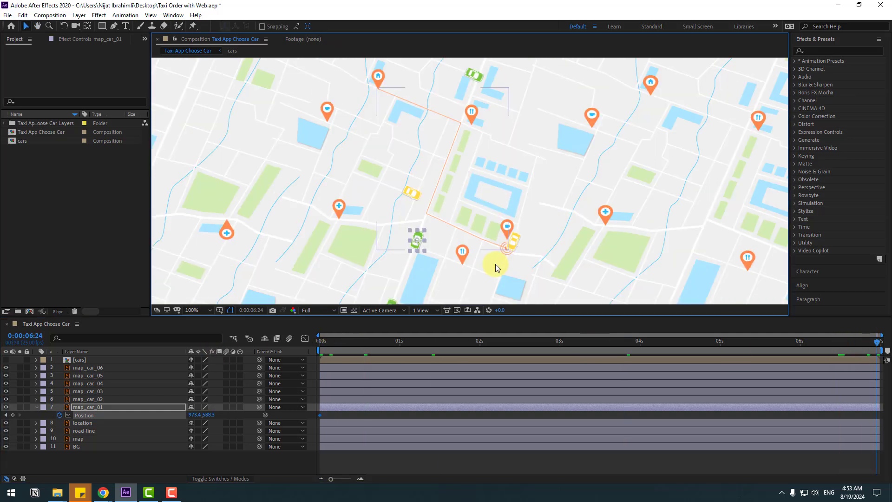
pyautogui.moveTo(419, 247); pyautogui.dragTo(461, 133)
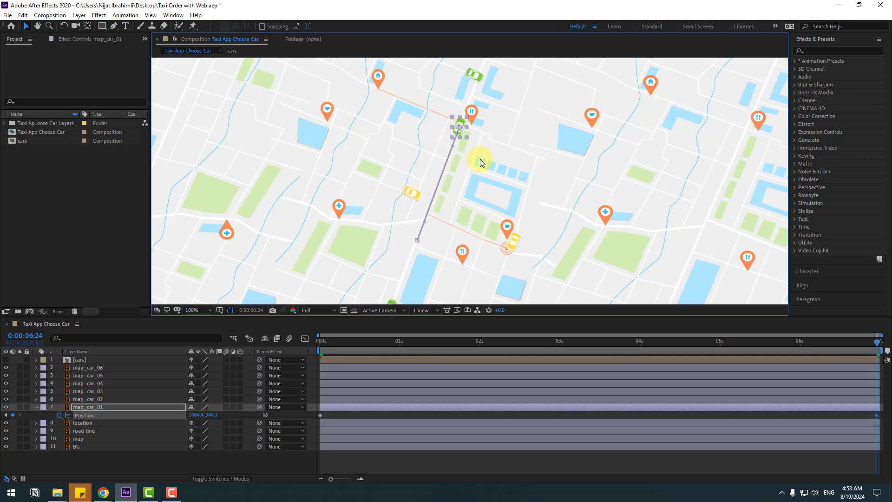
# Step: Preview all the map cars' movement with the whole composition fitted in view
pyautogui.press('space')
pyautogui.click(201, 308)
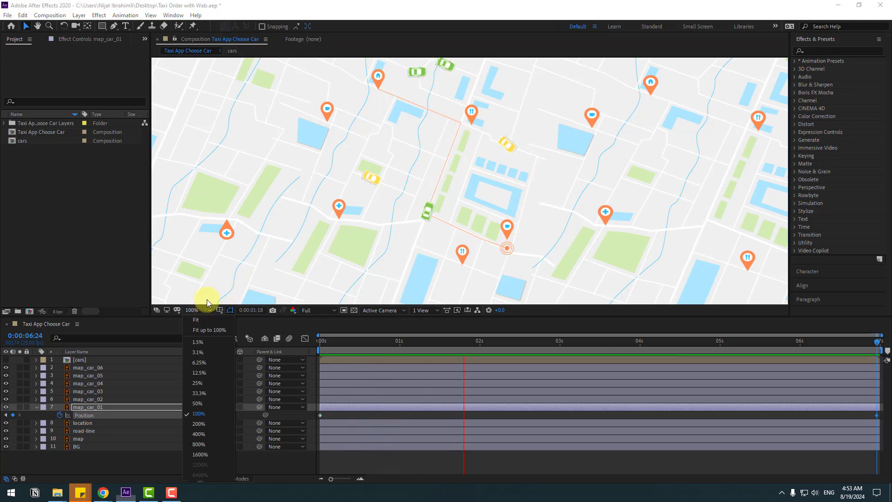
pyautogui.click(211, 320)
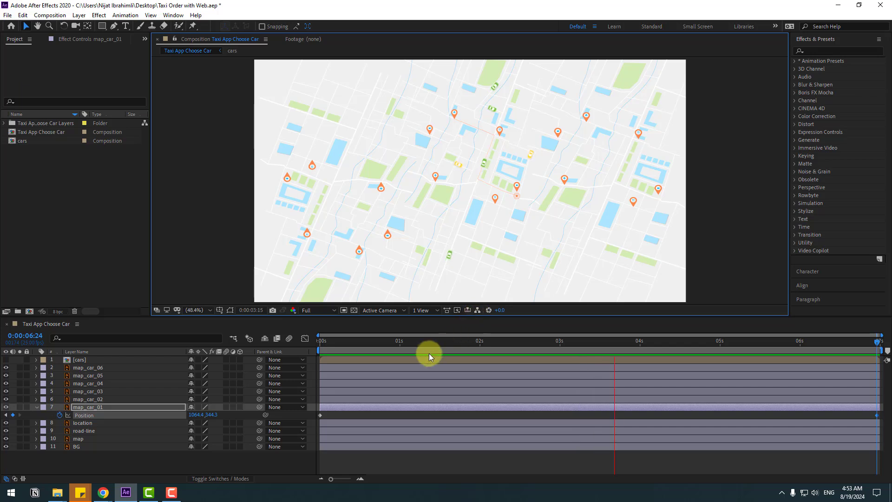
pyautogui.press('space')
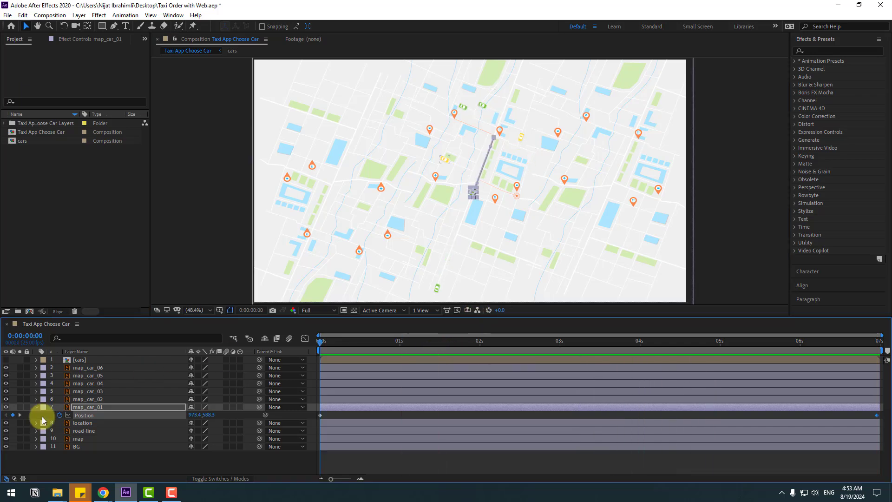
# Step: Collapse map_car_01, make the cars layer visible again, and select the location layer
pyautogui.click(36, 407)
pyautogui.click(81, 360)
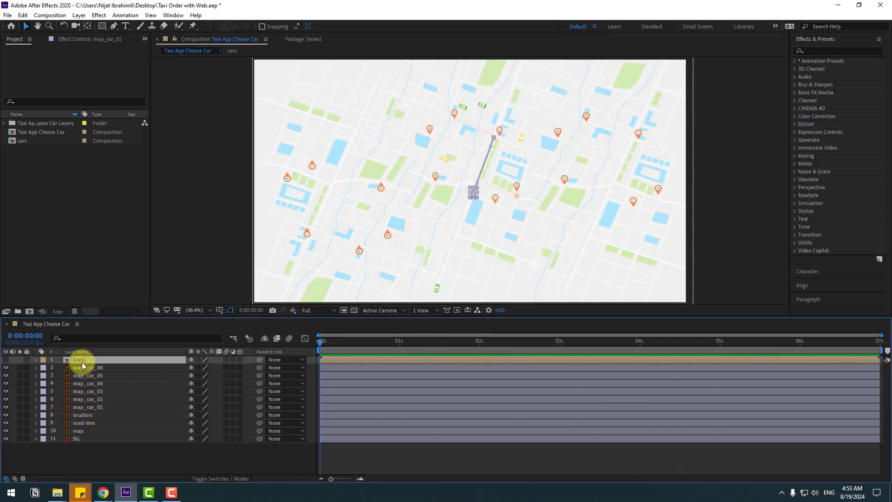
pyautogui.click(10, 361)
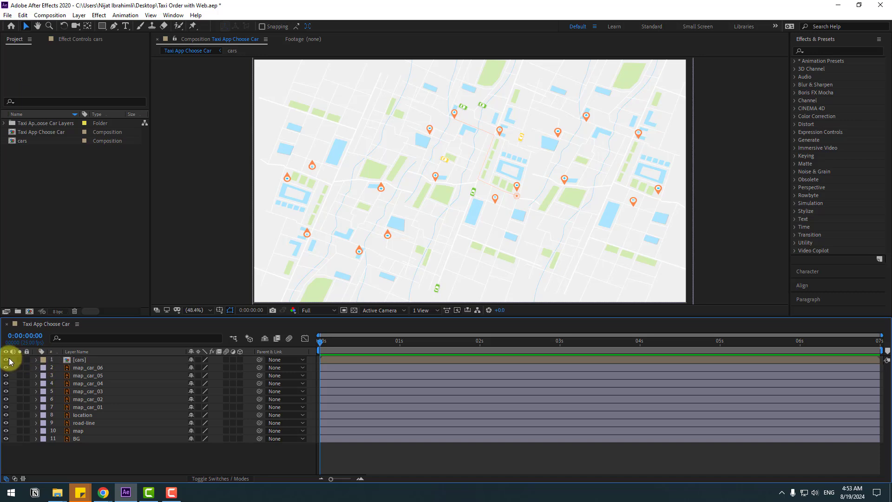
pyautogui.click(9, 360)
pyautogui.click(83, 416)
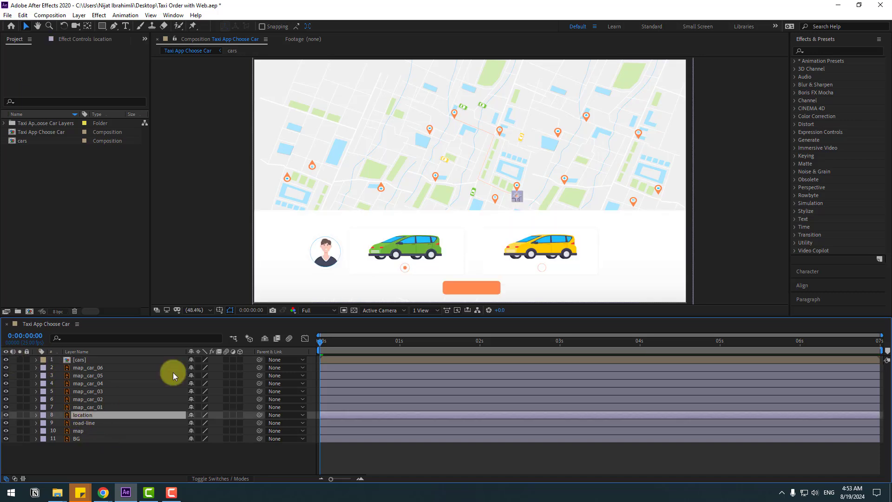
# Step: Set the location layer's Opacity to 0% at 0 seconds and keyframe it
pyautogui.scroll(3, 529, 231)
pyautogui.scroll(4, 525, 242)
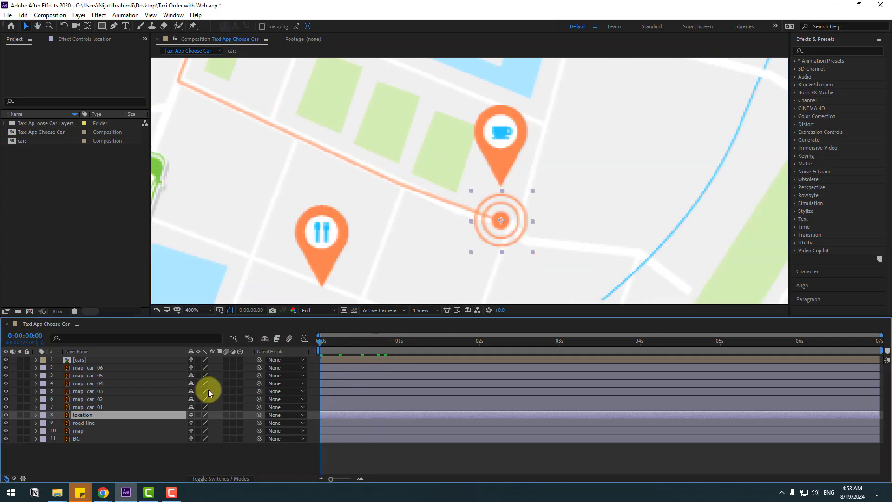
pyautogui.press('t')
pyautogui.moveTo(194, 427); pyautogui.dragTo(187, 434)
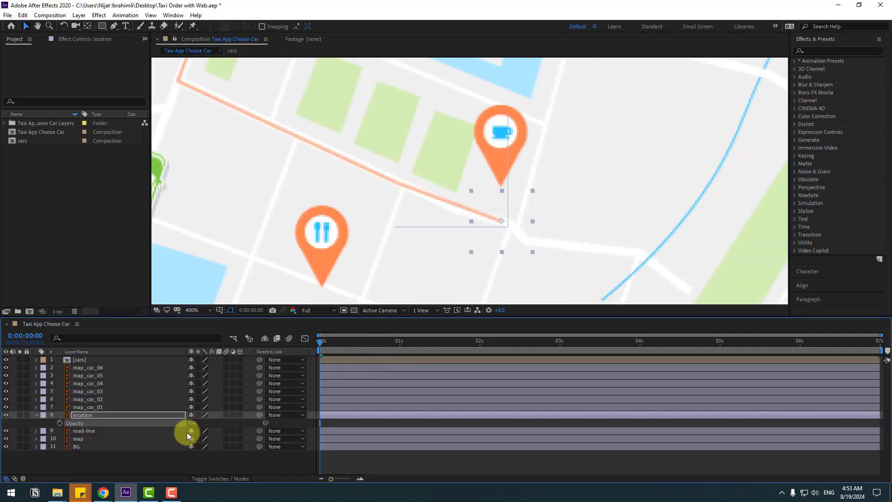
pyautogui.click(59, 422)
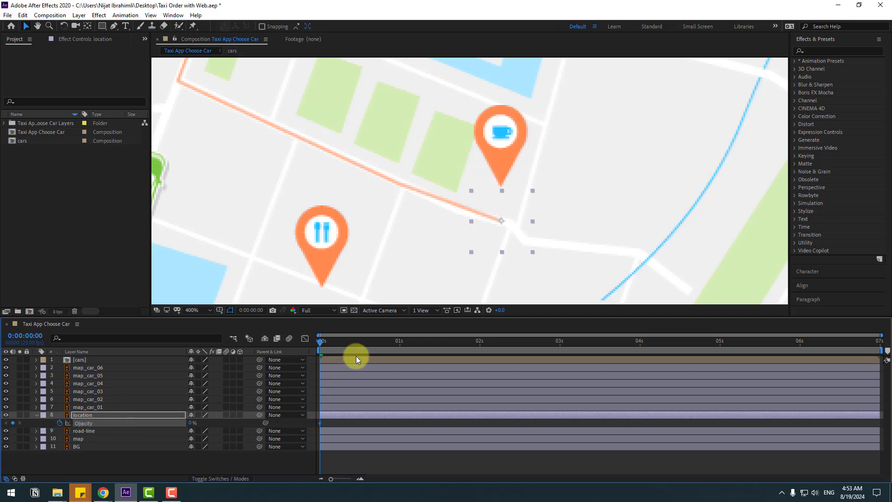
# Step: At 0:00:00:05, set the location layer's Opacity to 100% to add a second keyframe
pyautogui.click(257, 313)
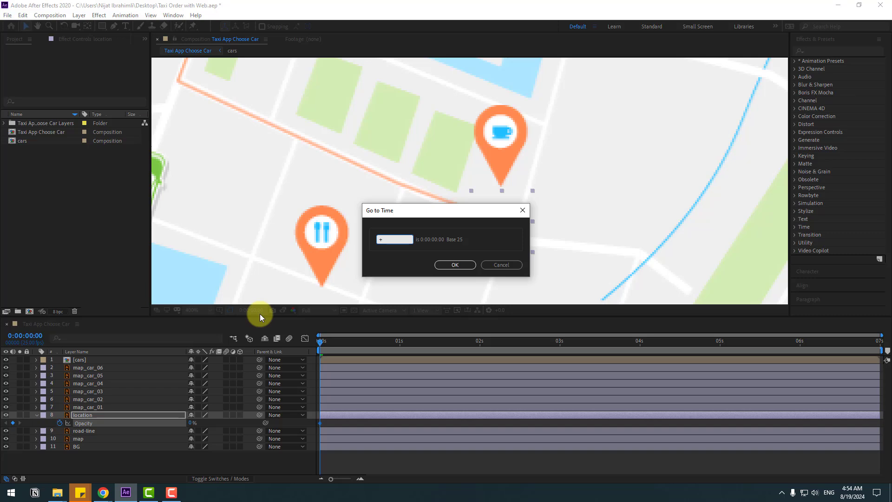
pyautogui.write('5')
pyautogui.click(455, 265)
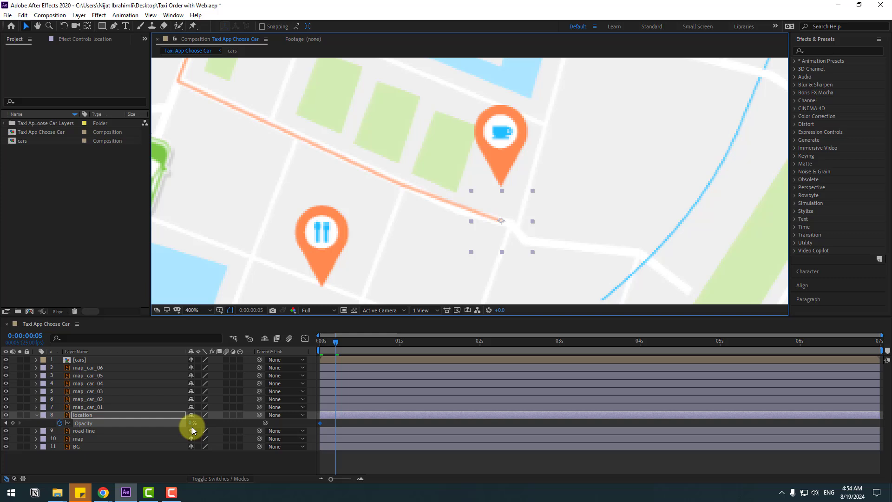
pyautogui.click(191, 423)
pyautogui.write('100')
pyautogui.press('Return')
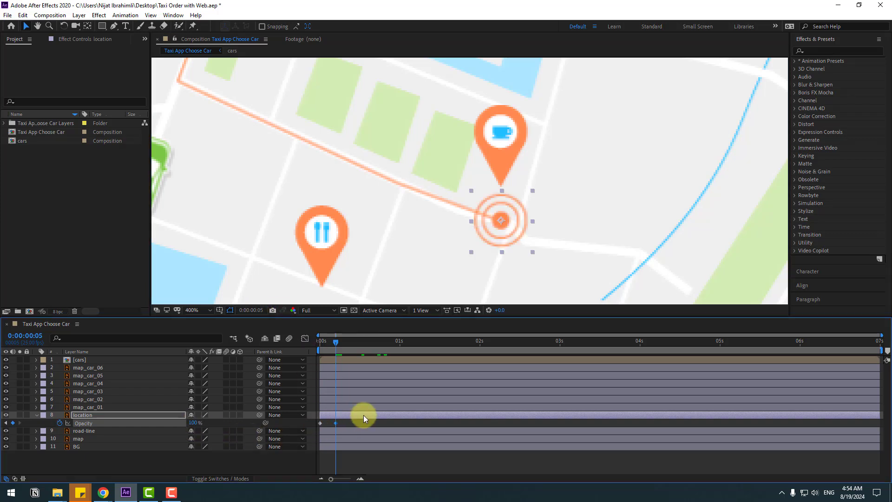
# Step: Copy the location layer's first 0% Opacity keyframe to 0:00:00:10
pyautogui.click(251, 310)
pyautogui.write('+')
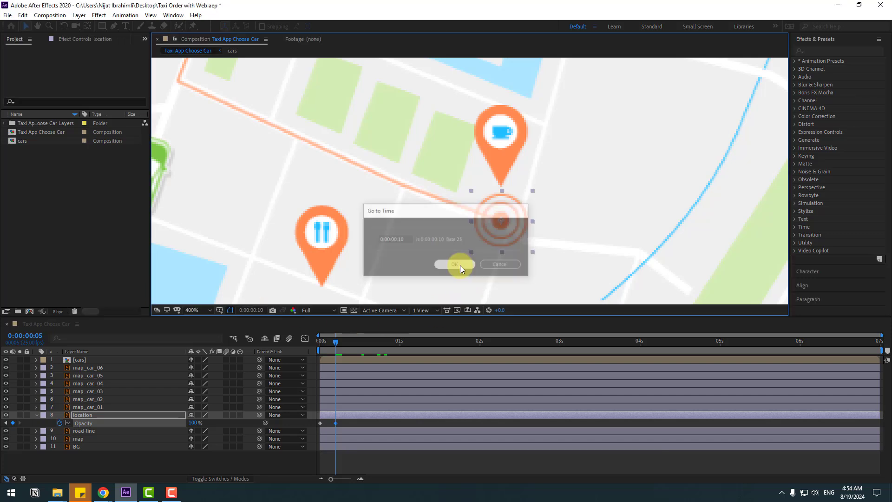
pyautogui.click(460, 266)
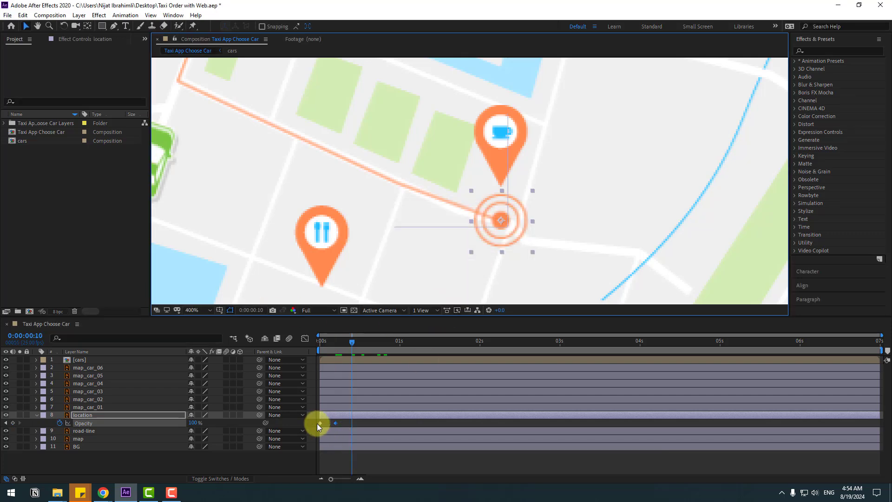
pyautogui.hotkey('ctrl', 'c')
pyautogui.hotkey('ctrl', 'v')
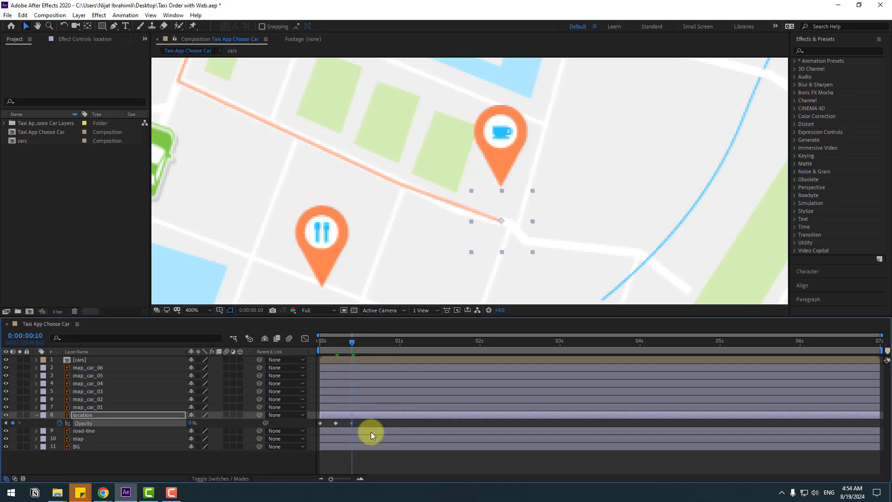
# Step: Add the expression loopOutDuration(type = "cycle", duration = 0) to the location layer's Opacity and preview the blinking
pyautogui.keyDown('alt'); pyautogui.click(59, 423); pyautogui.keyUp('alt')
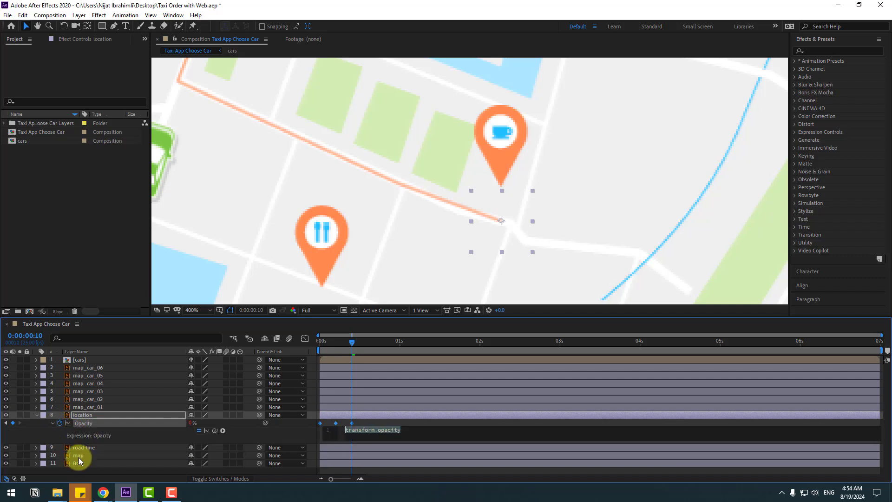
pyautogui.click(222, 430)
pyautogui.moveTo(303, 376)
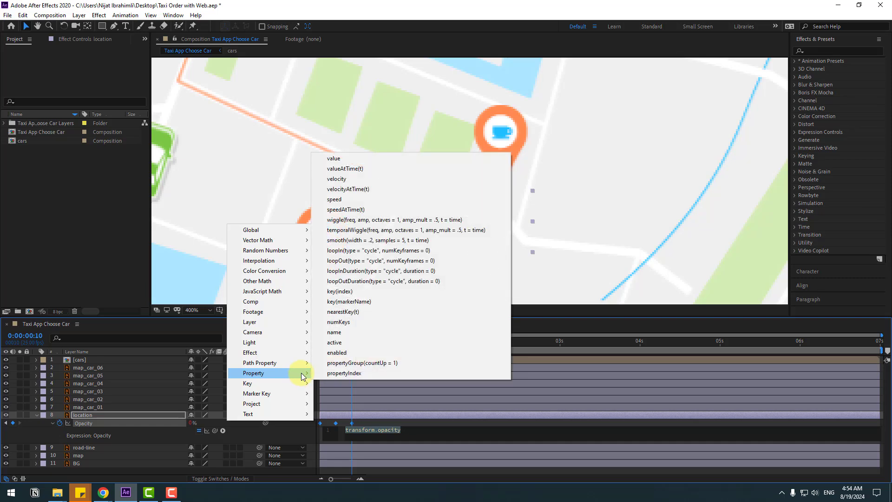
pyautogui.click(426, 281)
pyautogui.click(494, 271)
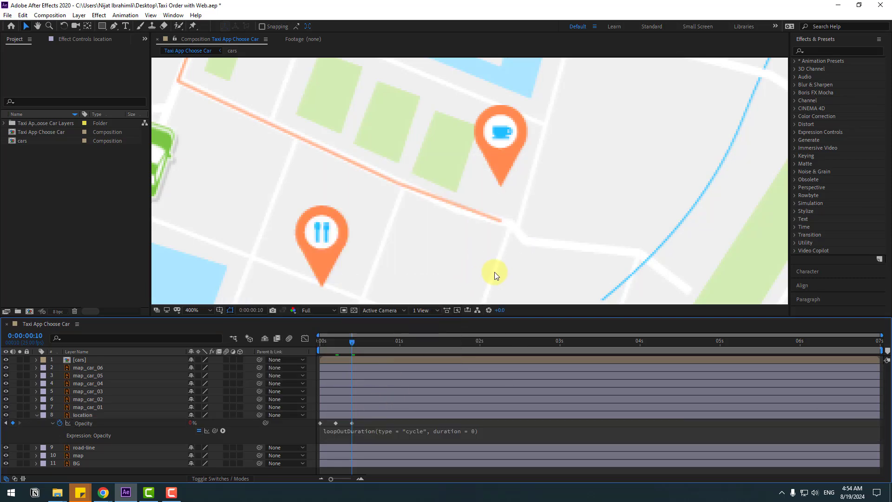
pyautogui.press('space')
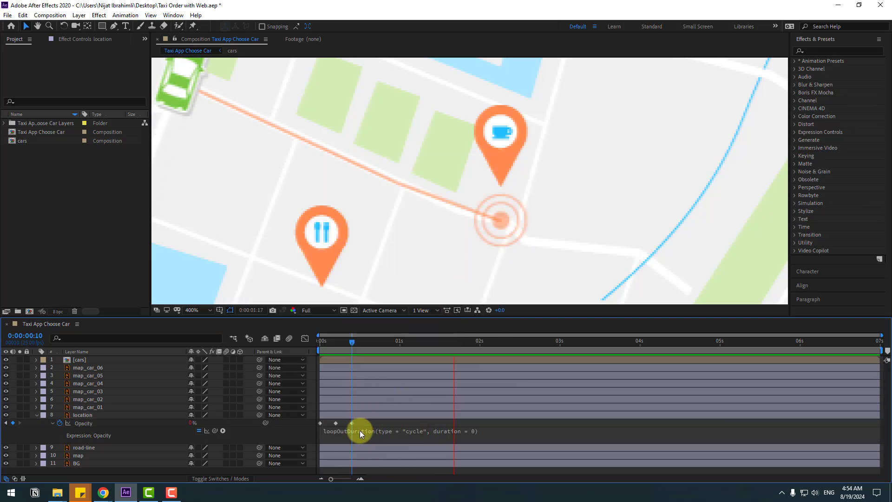
# Step: Stretch the location layer's three Opacity keyframes out to just under one second, apply Easy Ease and preview
pyautogui.click(343, 423)
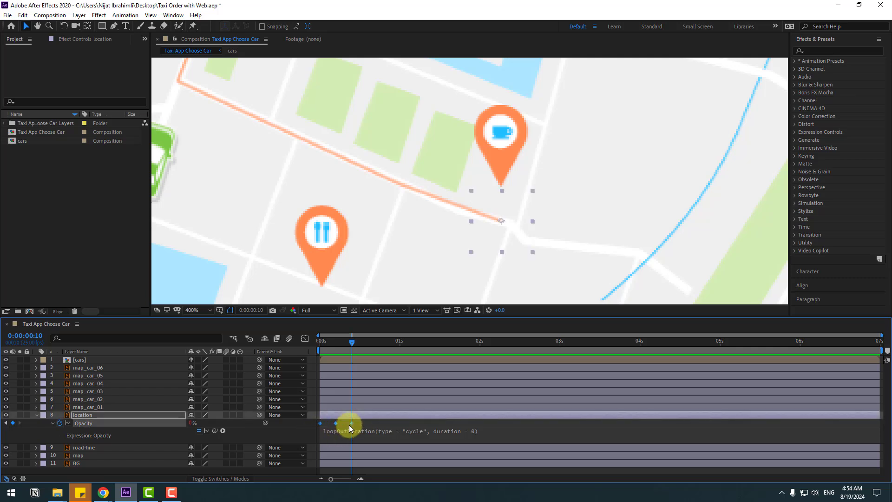
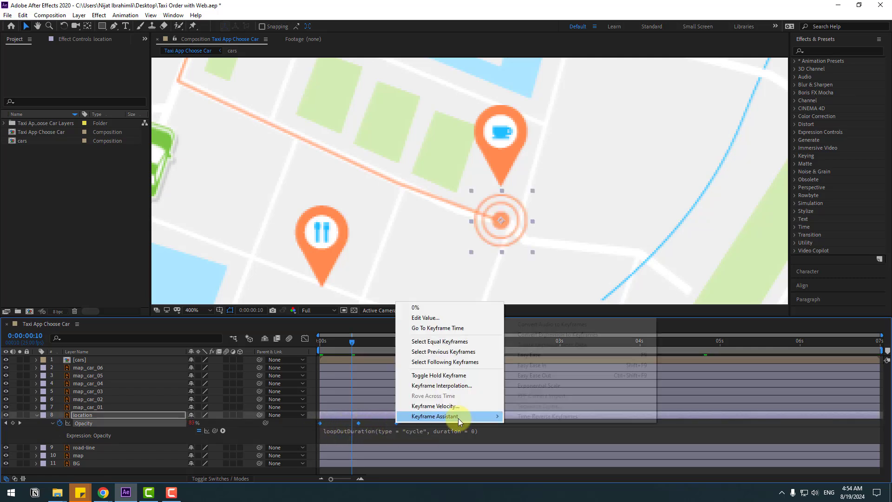
pyautogui.click(529, 354)
pyautogui.press('space')
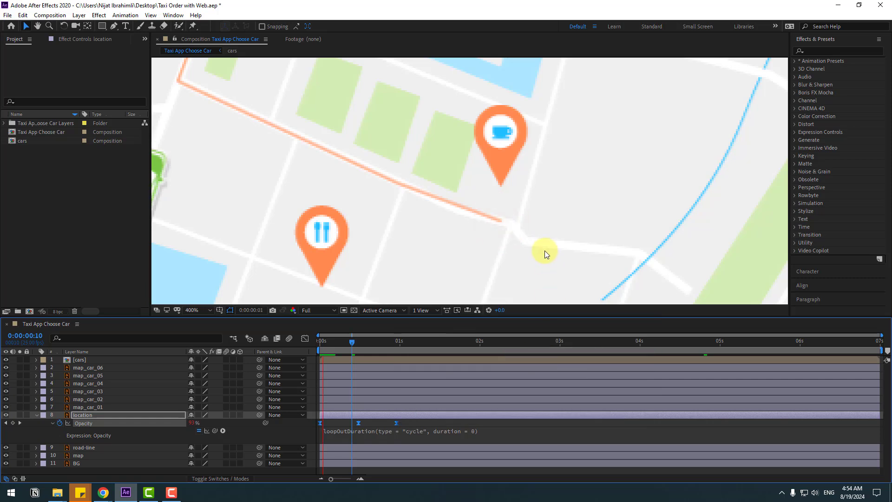
# Step: Watch the blinking location marker and moving cars with the whole composition fitted in view
pyautogui.press('/')
pyautogui.click(195, 310)
pyautogui.click(204, 330)
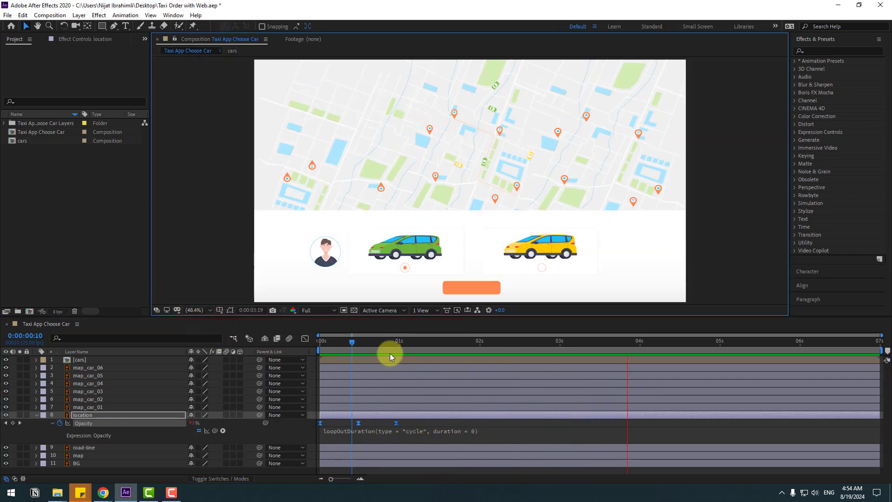
pyautogui.press('space')
# Step: Collapse the location layer and solo the road-line layer
pyautogui.click(36, 415)
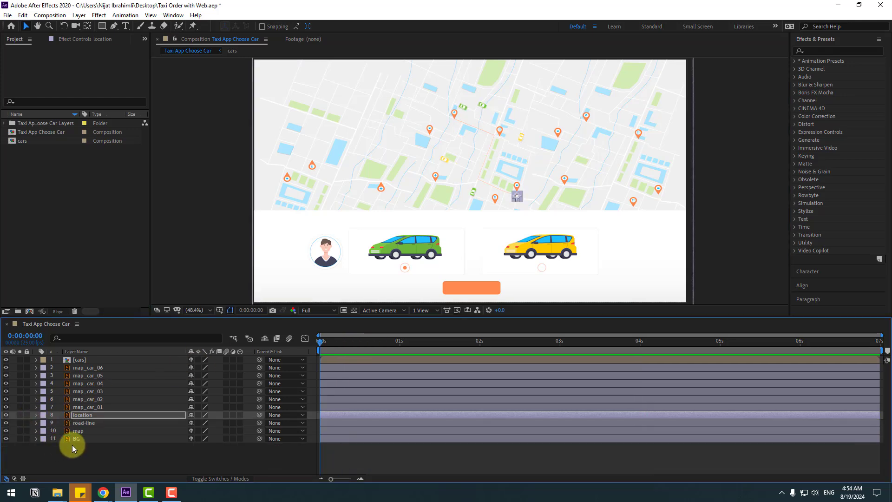
pyautogui.click(77, 423)
pyautogui.press('.')
pyautogui.press('.')
pyautogui.press('.')
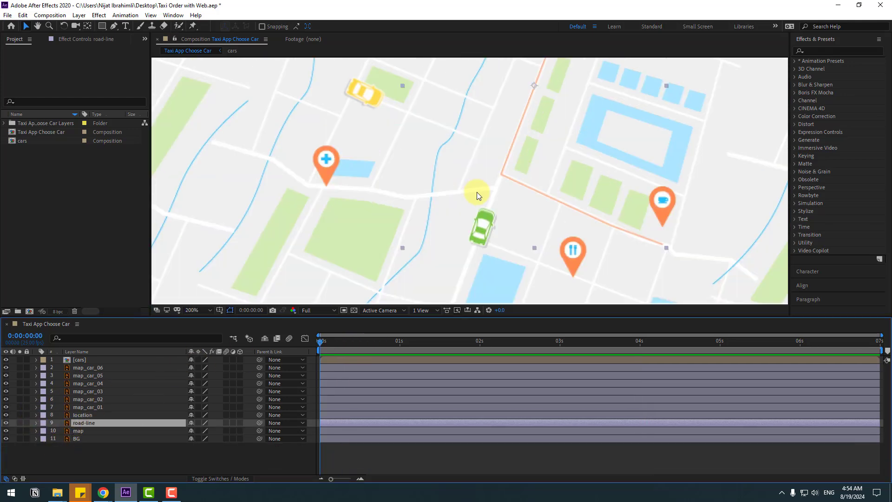
pyautogui.click(19, 423)
pyautogui.press('/')
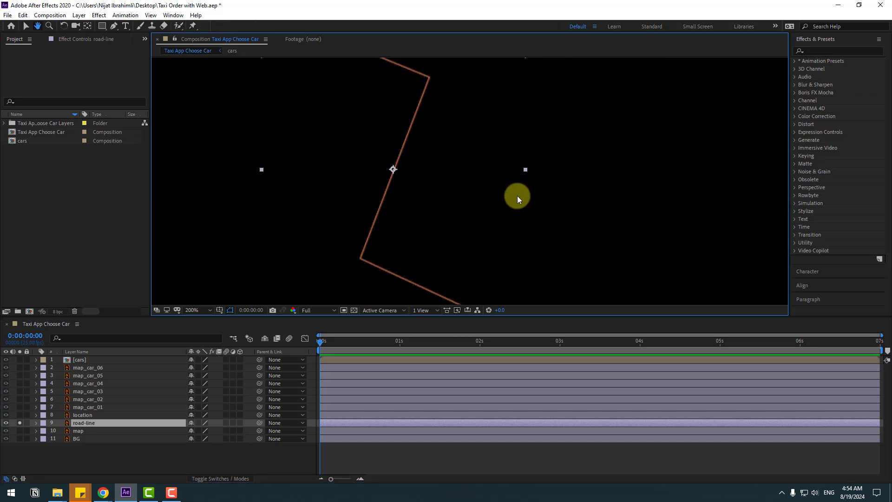
# Step: Draw an open four-point Pen mask on road-line, tracing the route from its lower-right end to its upper-left end
pyautogui.click(114, 26)
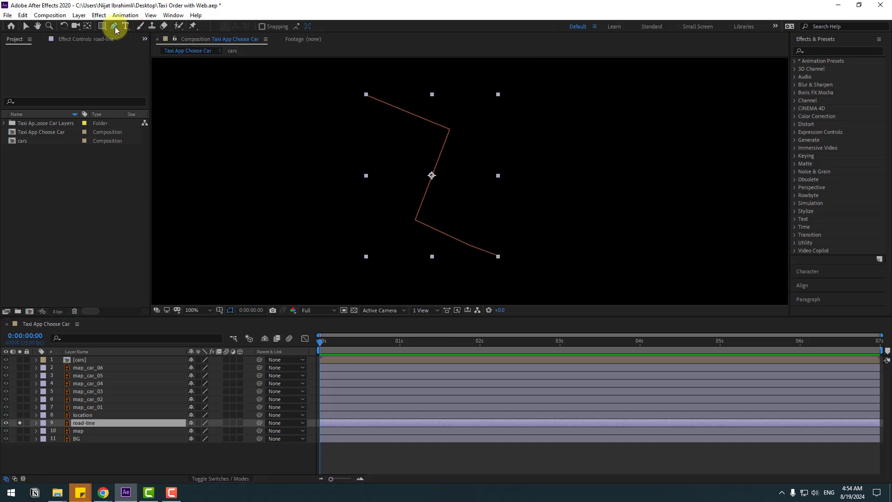
pyautogui.click(500, 257)
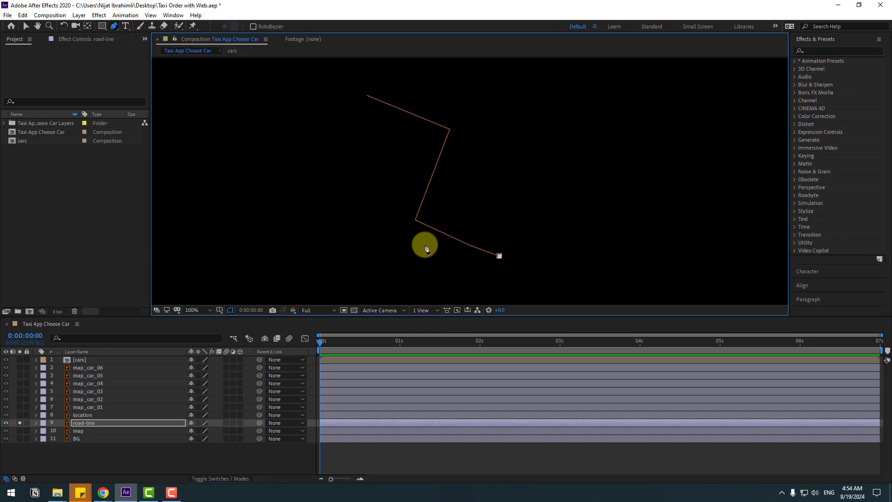
pyautogui.keyDown('shift'); pyautogui.click(416, 220); pyautogui.keyUp('shift')
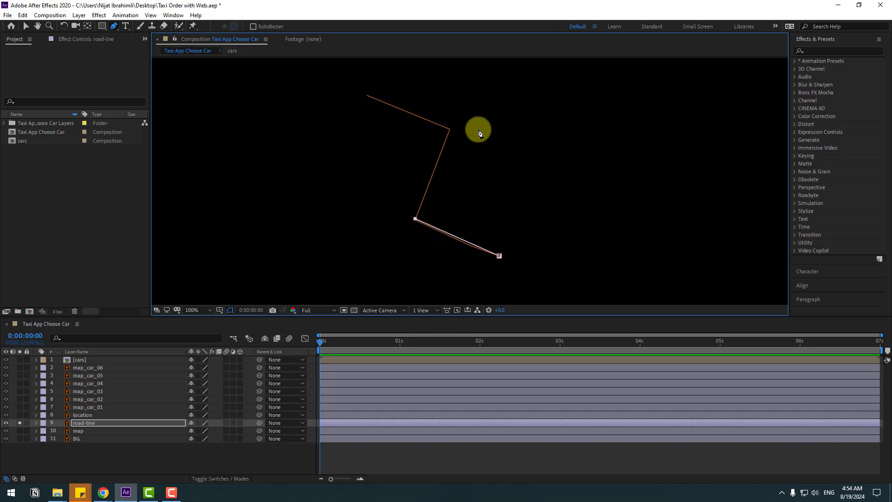
pyautogui.keyDown('shift'); pyautogui.click(448, 130); pyautogui.keyUp('shift')
pyautogui.keyDown('shift'); pyautogui.click(367, 96); pyautogui.keyUp('shift')
pyautogui.click(25, 26)
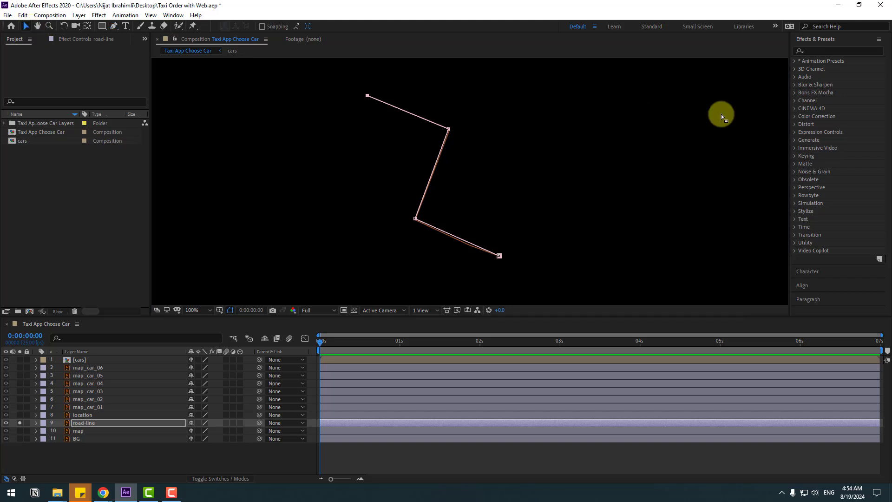
# Step: Search the effects for "stroke" and apply the Stroke effect to the road-line layer
pyautogui.click(818, 52)
pyautogui.write('stroke')
pyautogui.moveTo(821, 164)
pyautogui.mouseDown()
pyautogui.moveTo(799, 193)
pyautogui.moveTo(135, 424)
pyautogui.moveTo(80, 422)
pyautogui.mouseUp()
# Step: Set the road-line Stroke's Brush Size to 5.3 and its Paint Style to Reveal Original Image
pyautogui.press('.')
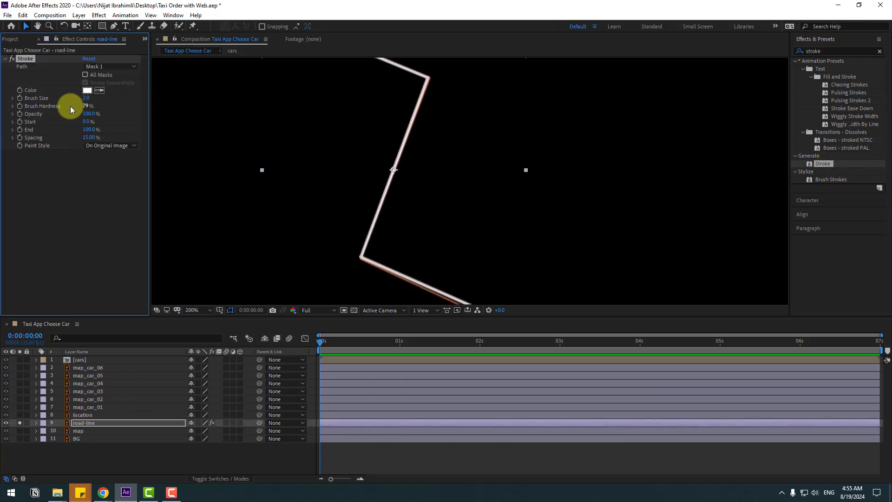
pyautogui.moveTo(86, 98); pyautogui.dragTo(100, 104)
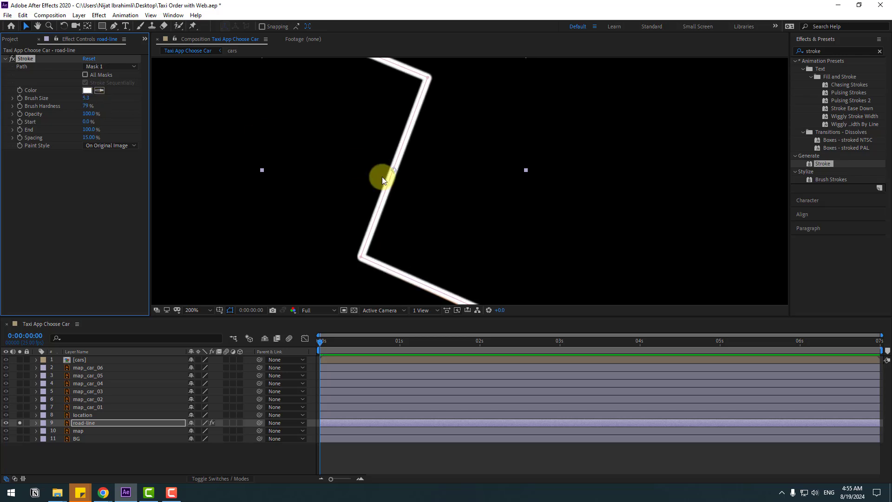
pyautogui.click(92, 146)
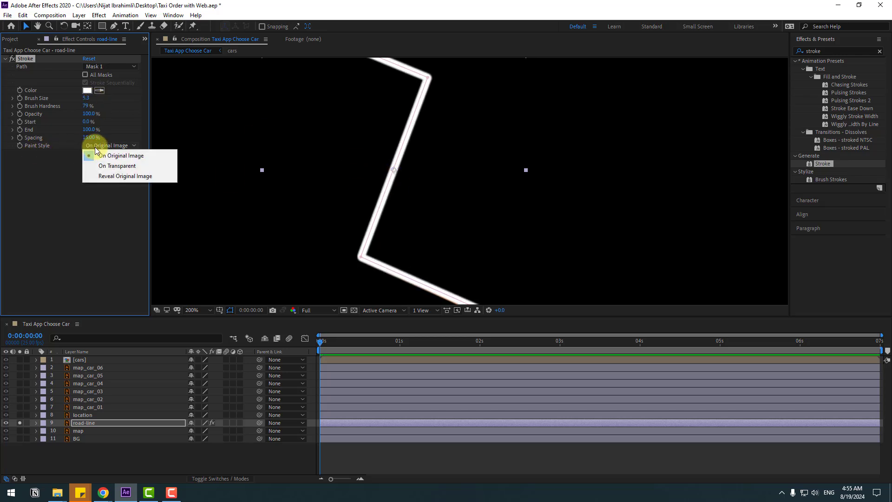
pyautogui.click(135, 177)
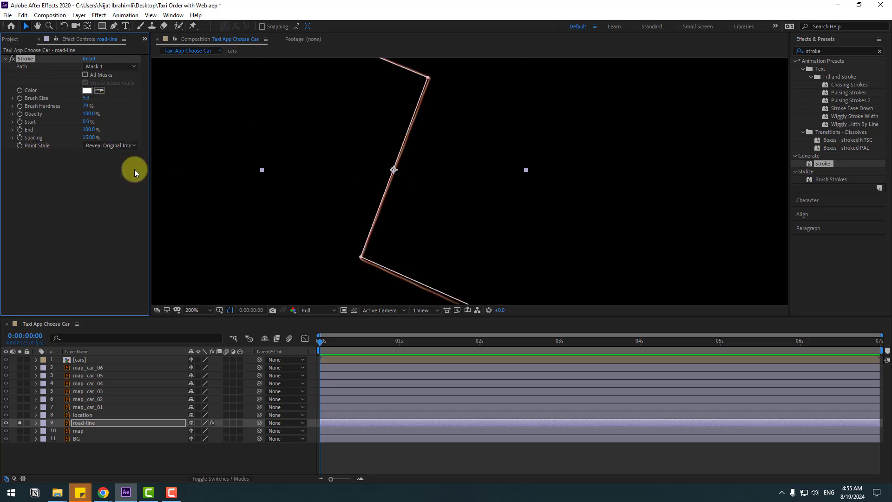
# Step: Set the Stroke effect's End to 0% at 0 seconds and keyframe it
pyautogui.moveTo(90, 130); pyautogui.dragTo(2, 136)
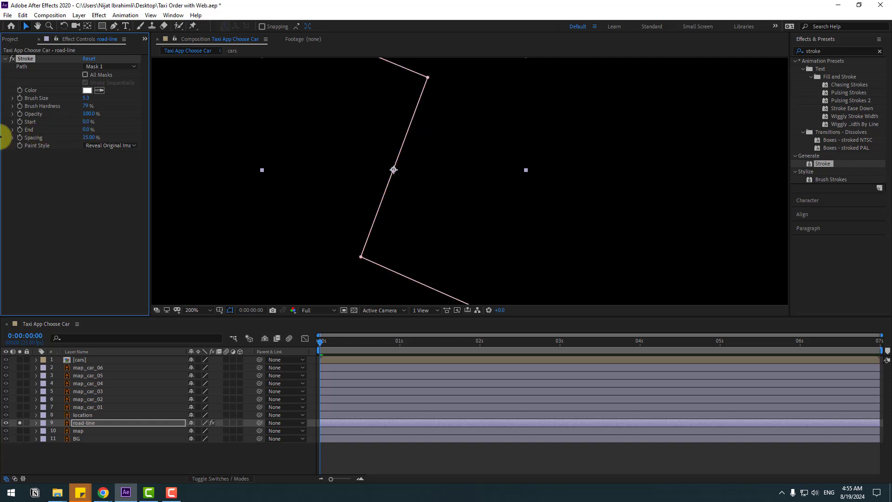
pyautogui.click(343, 442)
pyautogui.scroll(-4, 358, 230)
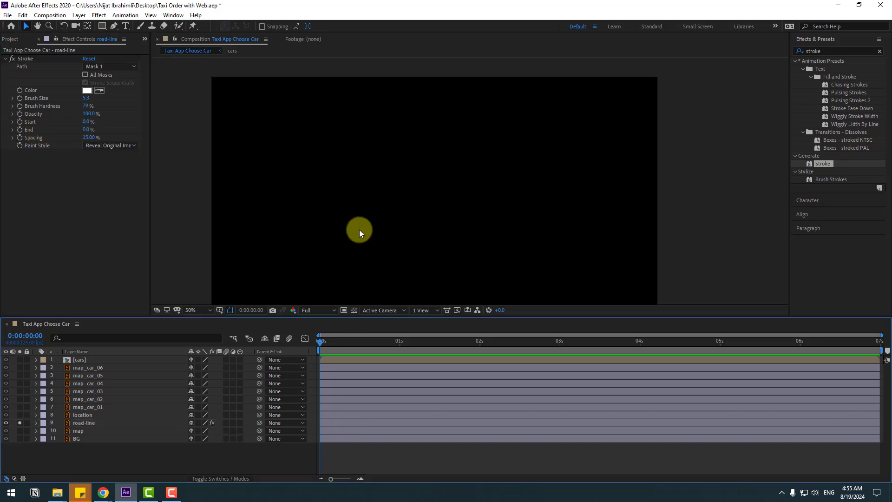
pyautogui.click(19, 130)
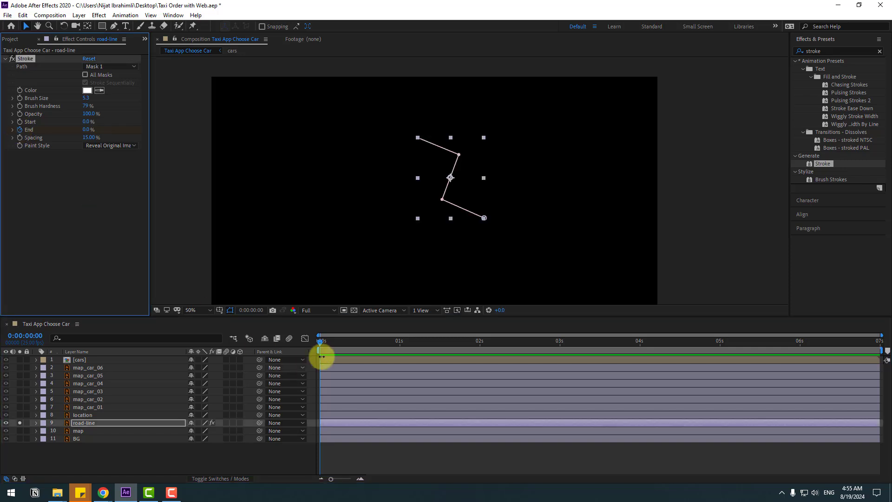
# Step: At 0:00:03:00, set the Stroke effect's End to 100% and preview the route drawing on
pyautogui.moveTo(501, 347); pyautogui.dragTo(578, 347)
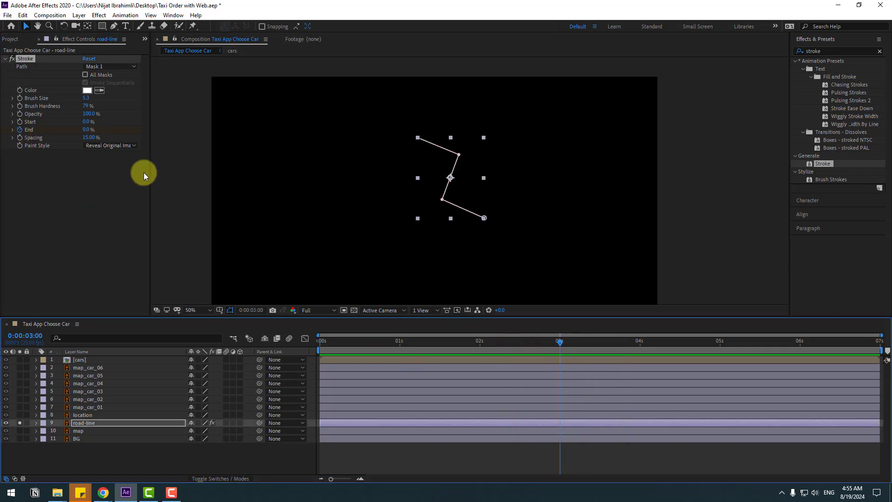
pyautogui.moveTo(90, 130); pyautogui.dragTo(209, 131)
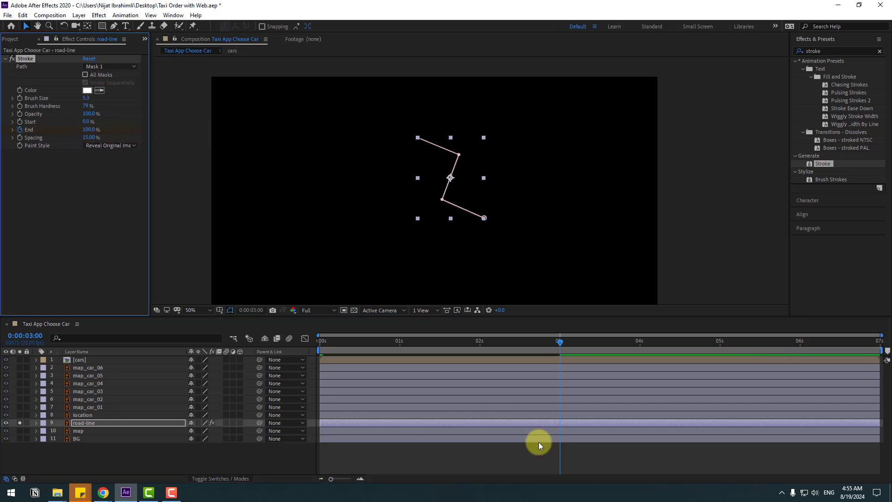
pyautogui.click(518, 463)
pyautogui.press('space')
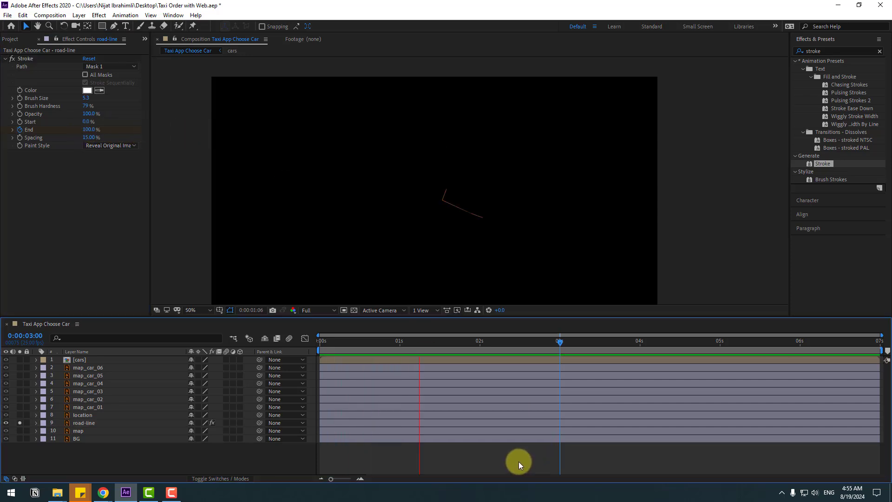
# Step: Raise the road-line Stroke's Brush Size to 21.2 so the whole line thickness is revealed
pyautogui.scroll(2, 474, 235)
pyautogui.press('space')
pyautogui.scroll(1, 496, 182)
pyautogui.moveTo(497, 183); pyautogui.dragTo(496, 155)
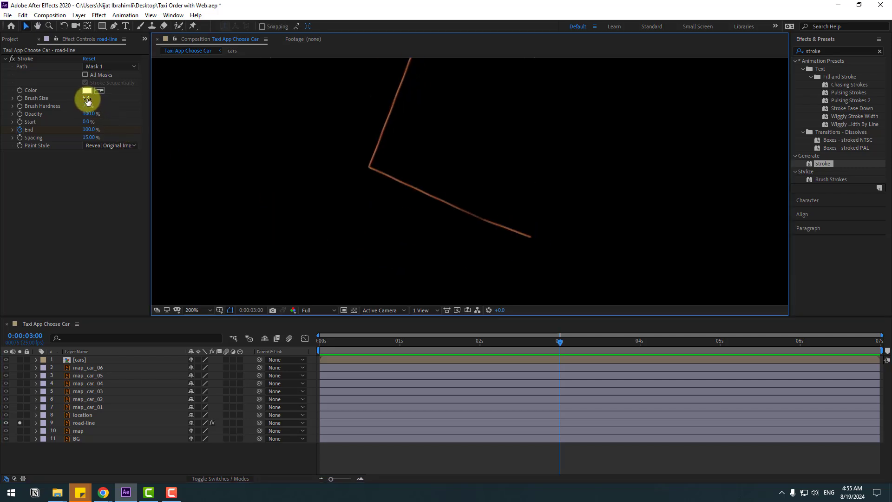
pyautogui.moveTo(87, 102); pyautogui.dragTo(116, 94)
pyautogui.click(340, 455)
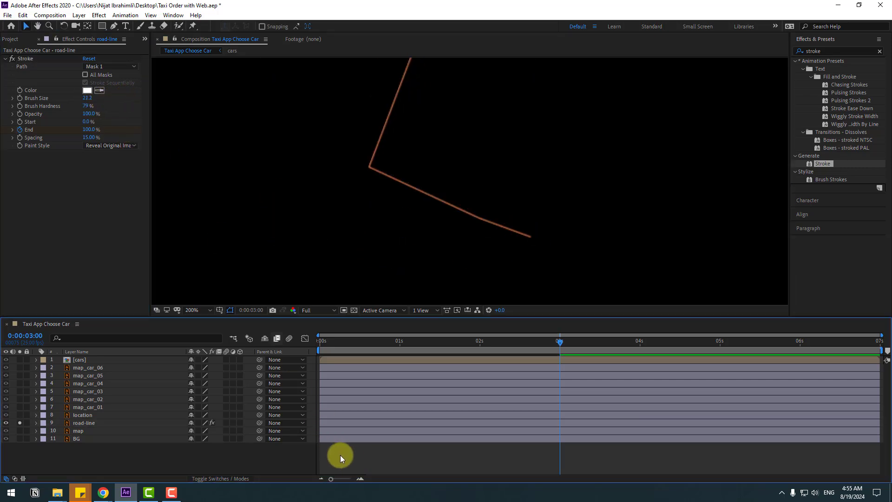
# Step: Turn off solo on the road-line layer and preview the route animation with the full scene
pyautogui.scroll(-4, 334, 242)
pyautogui.click(19, 422)
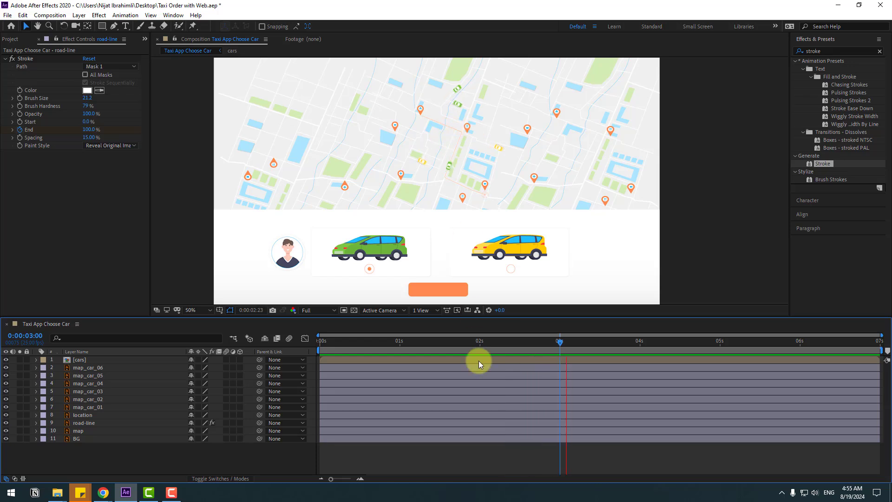
pyautogui.press('space')
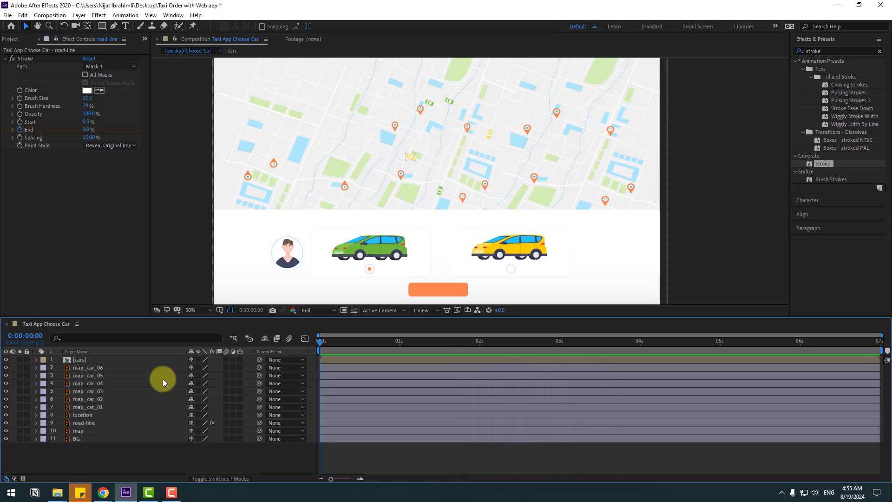
# Step: In the cars composition, keyframe the white layer's Position at 0:00:01:14 and set it to 960, 1285.9 at 0 seconds
pyautogui.doubleClick(77, 365)
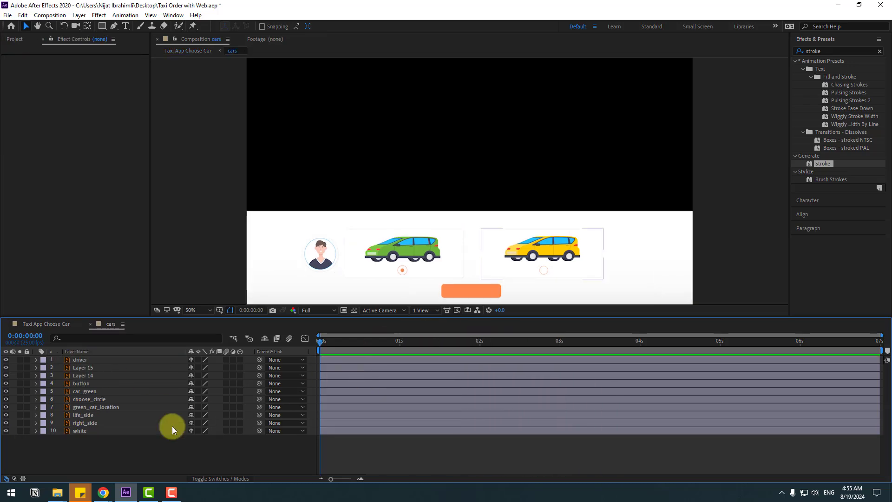
pyautogui.click(82, 432)
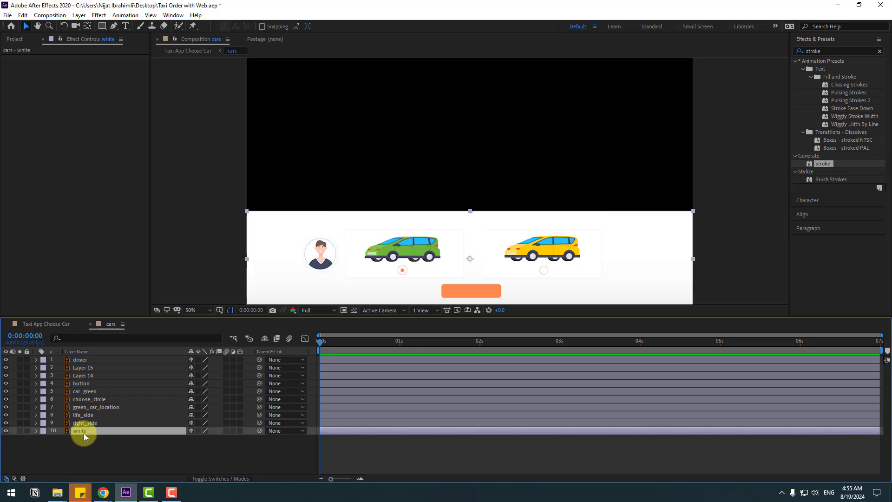
pyautogui.press('p')
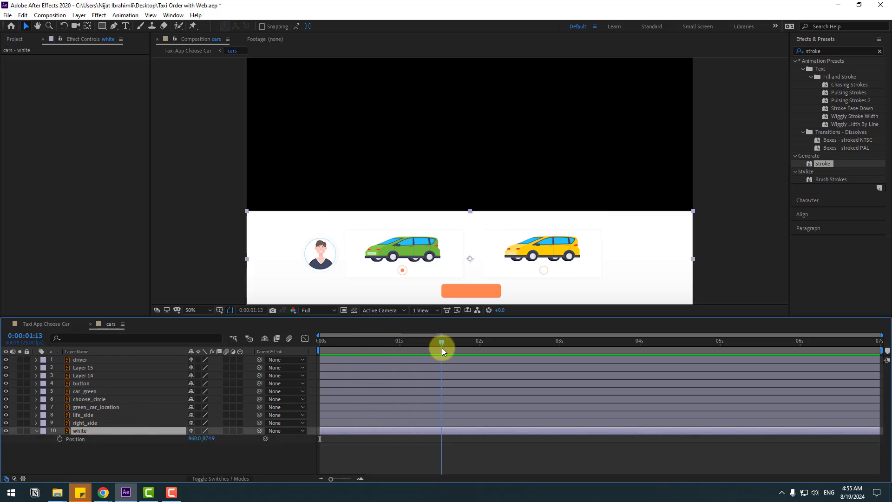
pyautogui.click(60, 439)
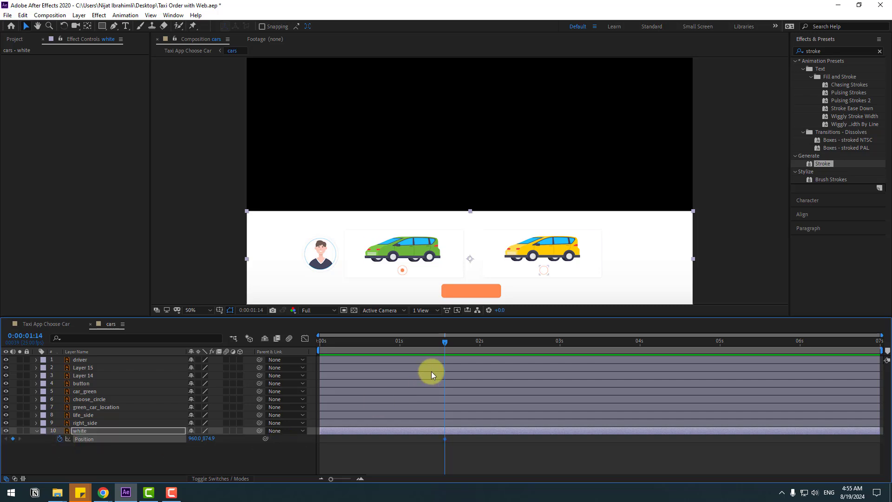
pyautogui.moveTo(211, 440); pyautogui.dragTo(415, 423)
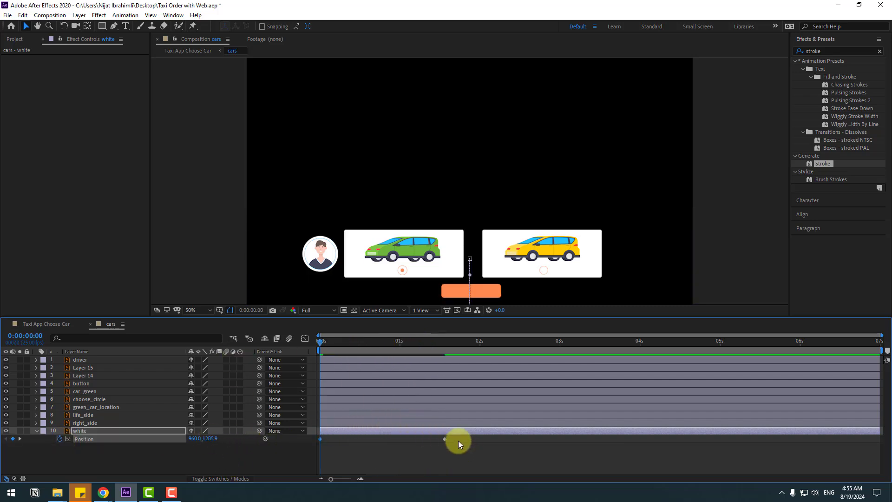
# Step: Apply Easy Ease to the white layer's Position keyframes and lengthen both speed-graph handles for a sharper mid-move peak, previewing the motion
pyautogui.rightClick(321, 439)
pyautogui.moveTo(325, 434)
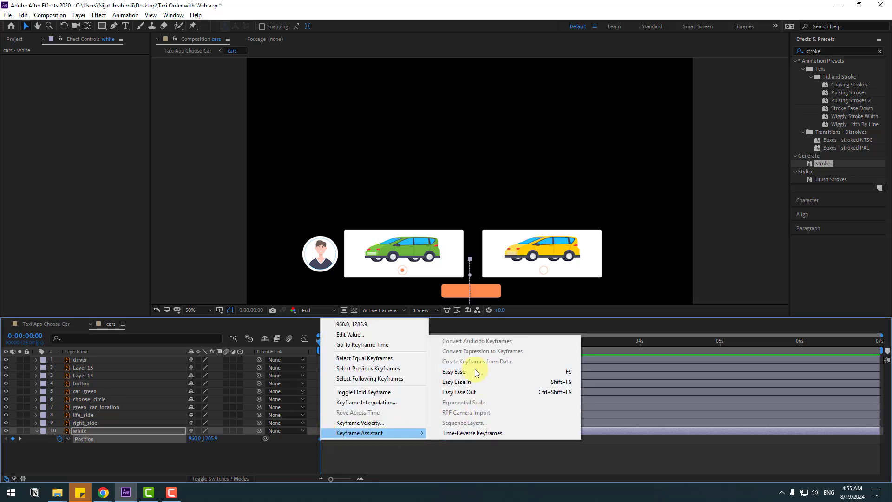
pyautogui.click(468, 371)
pyautogui.click(305, 338)
pyautogui.moveTo(348, 461); pyautogui.dragTo(363, 450)
pyautogui.press('space')
pyautogui.moveTo(423, 453); pyautogui.dragTo(402, 453)
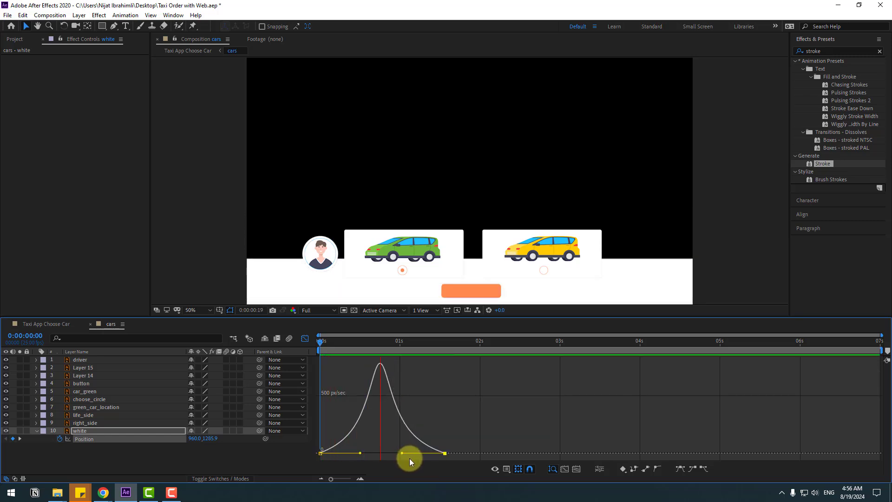
pyautogui.press('space')
pyautogui.click(305, 341)
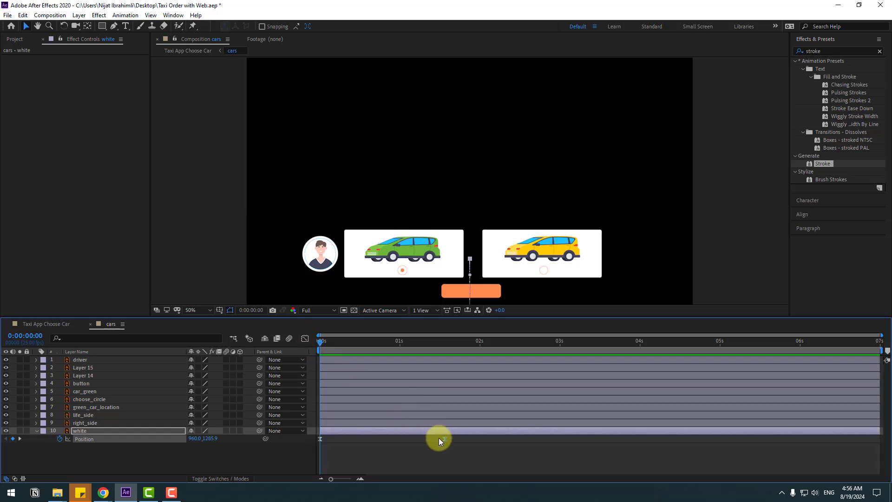
# Step: Move the white layer's end keyframe to about 0:00:01:24 and reshape its speed graph to peak early with a long slow-down
pyautogui.moveTo(447, 441); pyautogui.dragTo(476, 442)
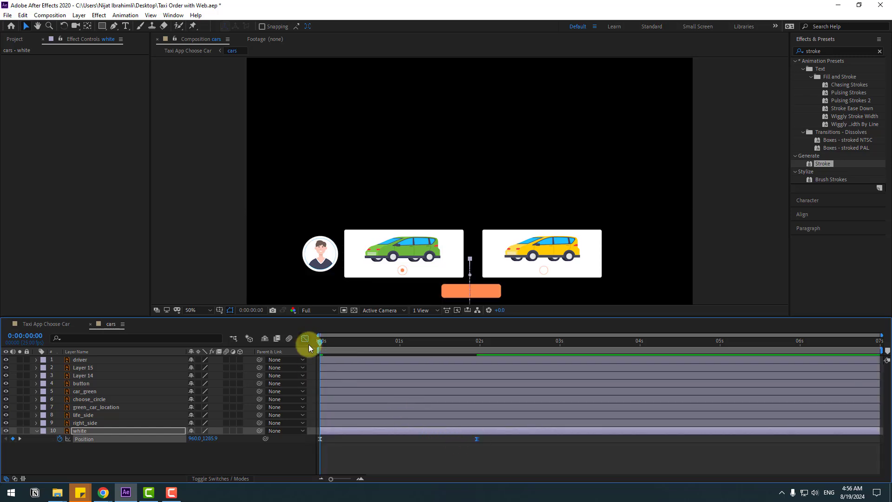
pyautogui.click(305, 338)
pyautogui.moveTo(371, 453); pyautogui.dragTo(349, 453)
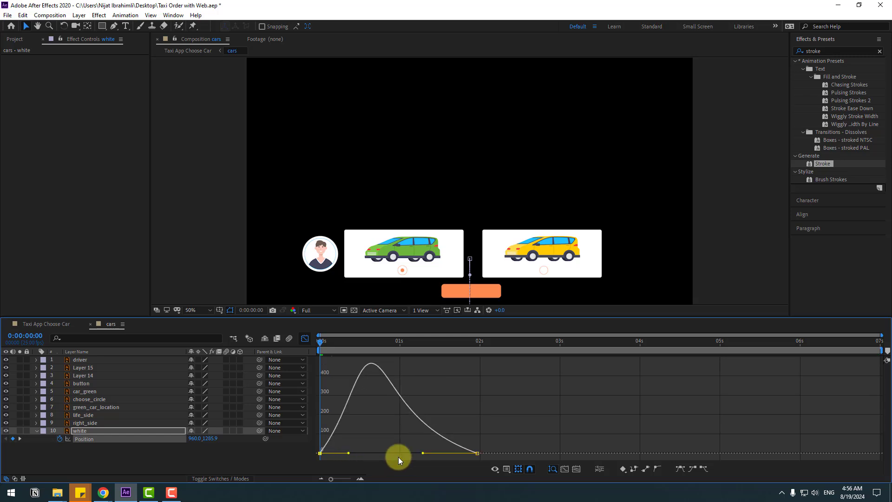
pyautogui.moveTo(425, 456); pyautogui.dragTo(406, 452)
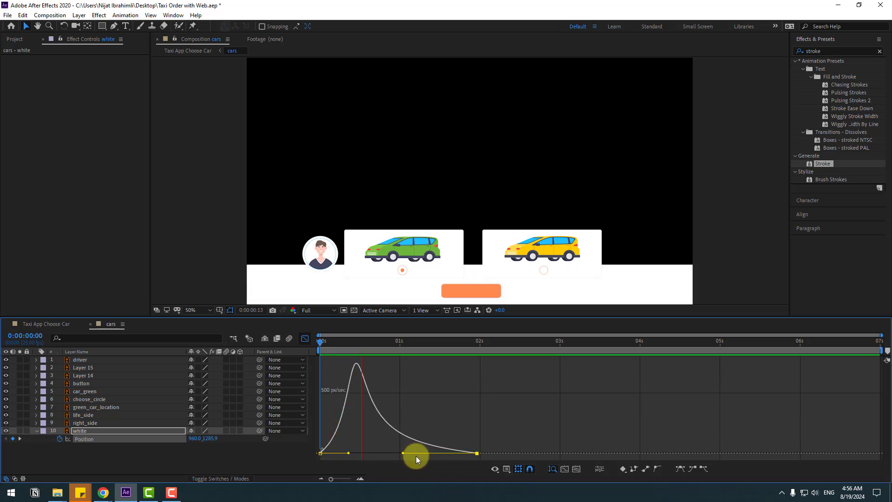
pyautogui.moveTo(349, 453); pyautogui.dragTo(359, 453)
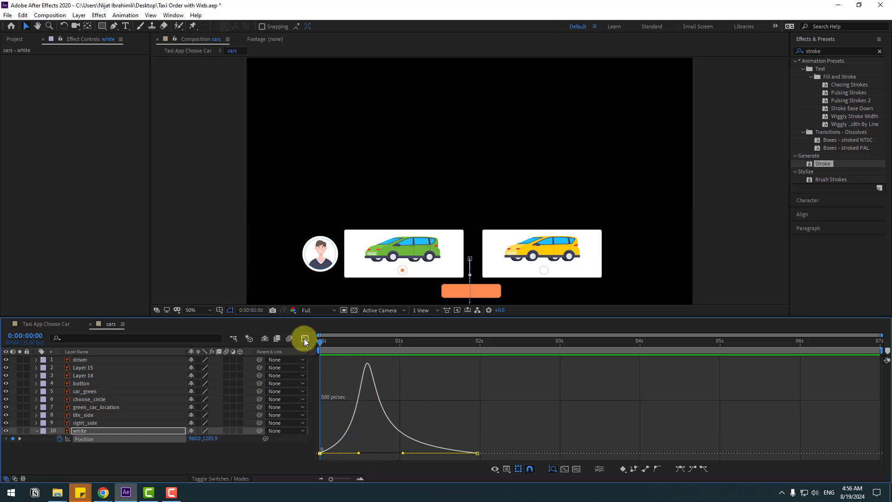
pyautogui.click(305, 339)
# Step: Parent the car_green layer to the life_side layer
pyautogui.click(83, 415)
pyautogui.click(95, 451)
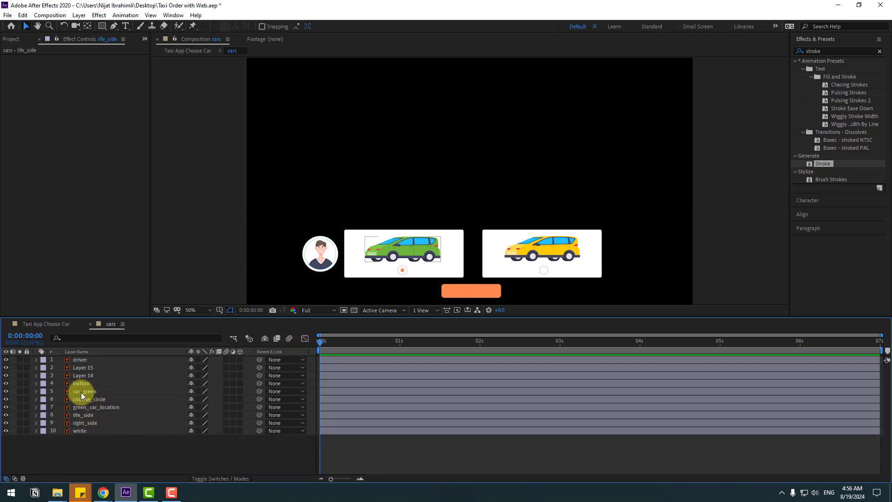
pyautogui.click(81, 392)
pyautogui.moveTo(258, 392); pyautogui.dragTo(80, 416)
# Step: Keyframe the life_side layer's Position at 0:00:01:11 and set it to 677.5, 1216.5 at 0:00:00:10
pyautogui.click(81, 416)
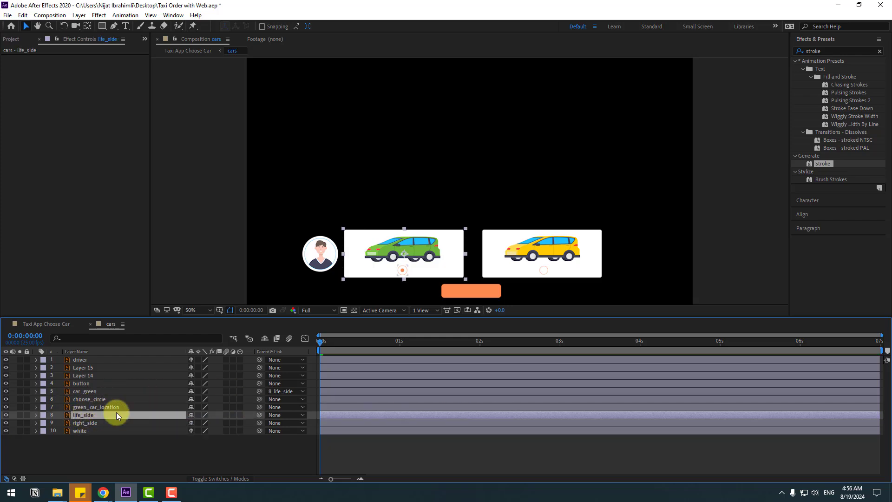
pyautogui.moveTo(337, 346); pyautogui.dragTo(435, 345)
pyautogui.press('p')
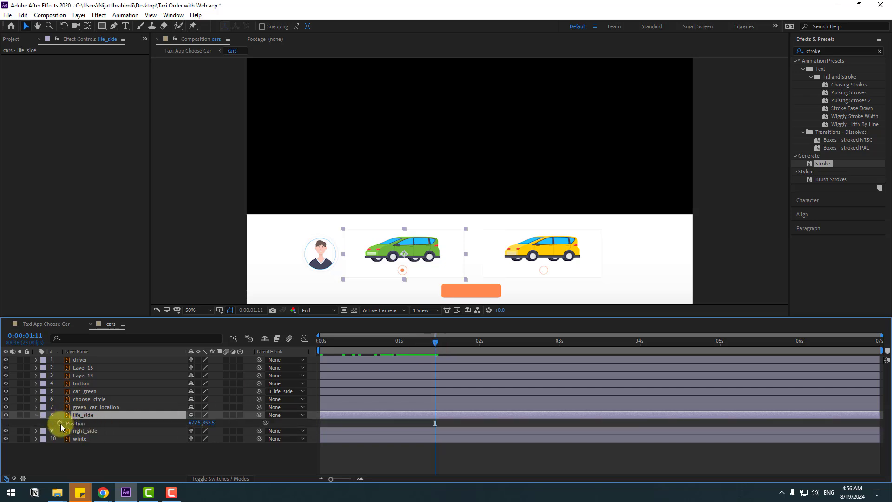
pyautogui.click(60, 423)
pyautogui.moveTo(430, 352); pyautogui.dragTo(352, 352)
pyautogui.moveTo(207, 423); pyautogui.dragTo(433, 419)
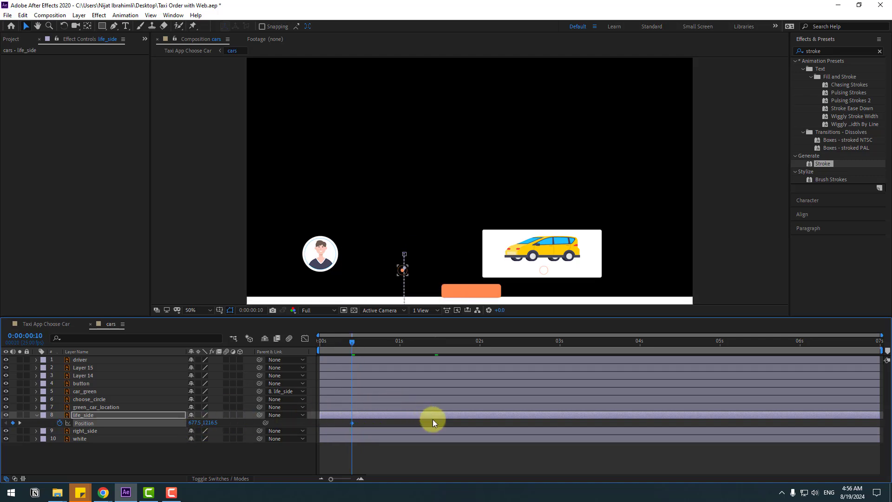
# Step: Apply Easy Ease to both life_side Position keyframes, lengthen the first keyframe's speed-graph handle and preview
pyautogui.moveTo(368, 434); pyautogui.dragTo(353, 425)
pyautogui.rightClick(353, 423)
pyautogui.moveTo(361, 415)
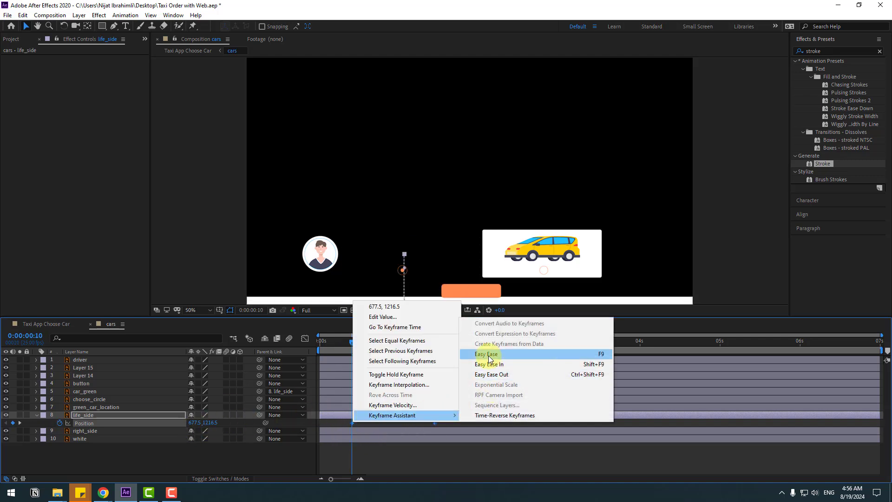
pyautogui.click(470, 354)
pyautogui.click(305, 338)
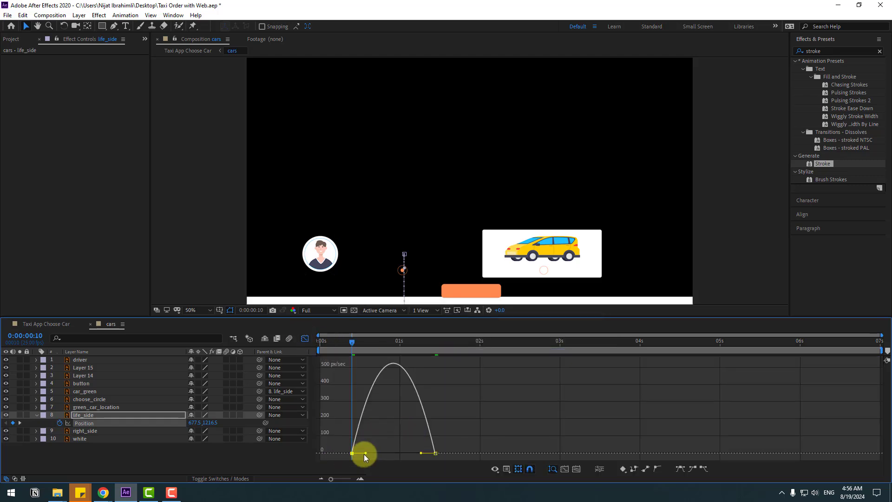
pyautogui.moveTo(367, 453); pyautogui.dragTo(382, 447)
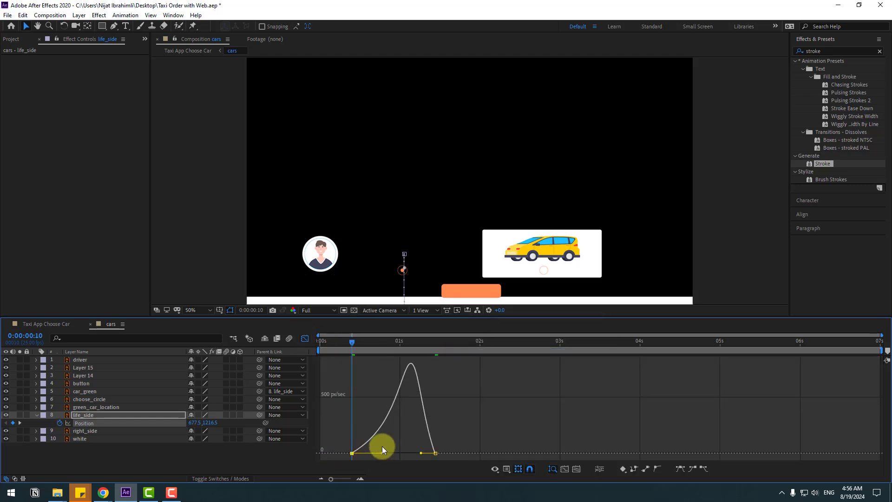
pyautogui.press('space')
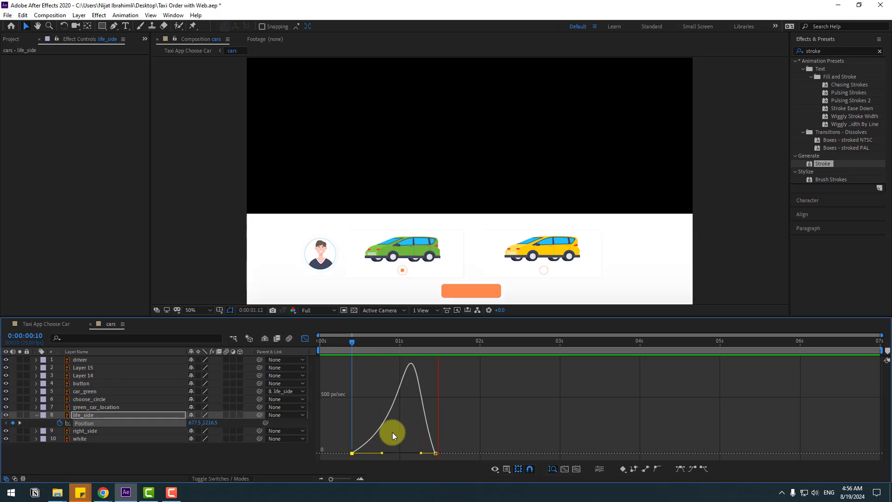
# Step: Move the life_side end keyframe to about two seconds, then shift both keyframes to start at 0 seconds and preview
pyautogui.click(305, 338)
pyautogui.moveTo(434, 422); pyautogui.dragTo(486, 425)
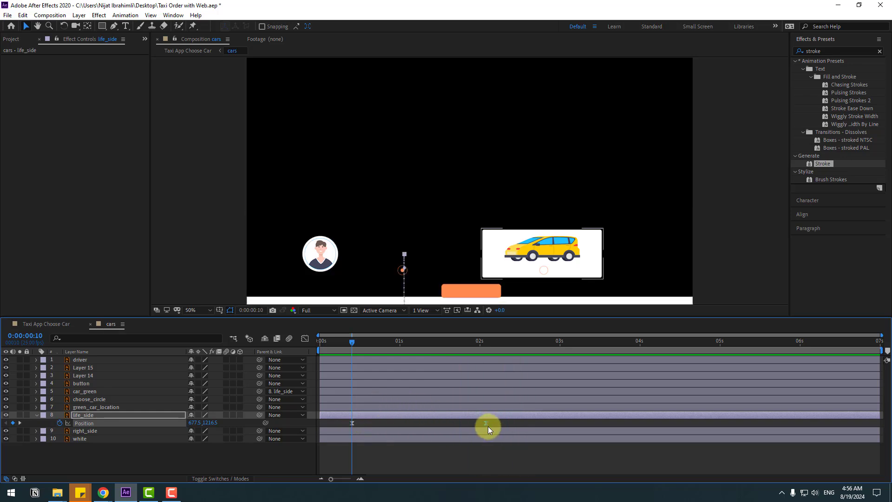
pyautogui.moveTo(355, 434); pyautogui.dragTo(321, 423)
pyautogui.press('space')
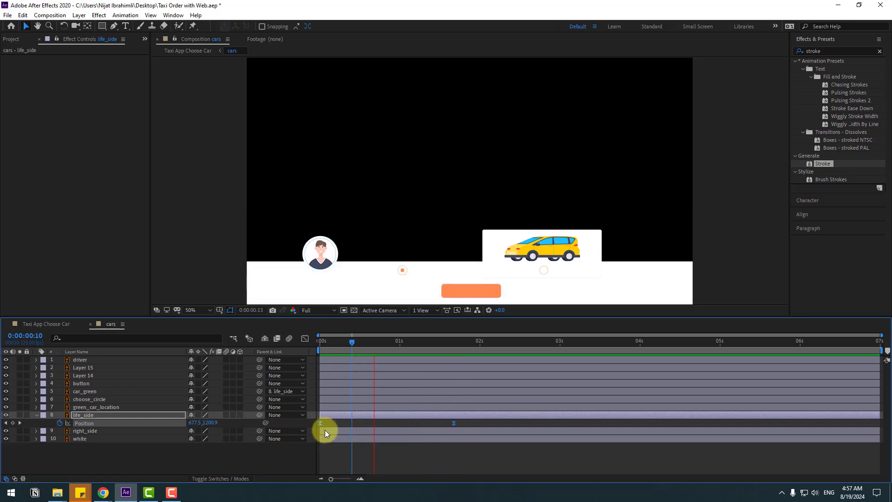
pyautogui.press('space')
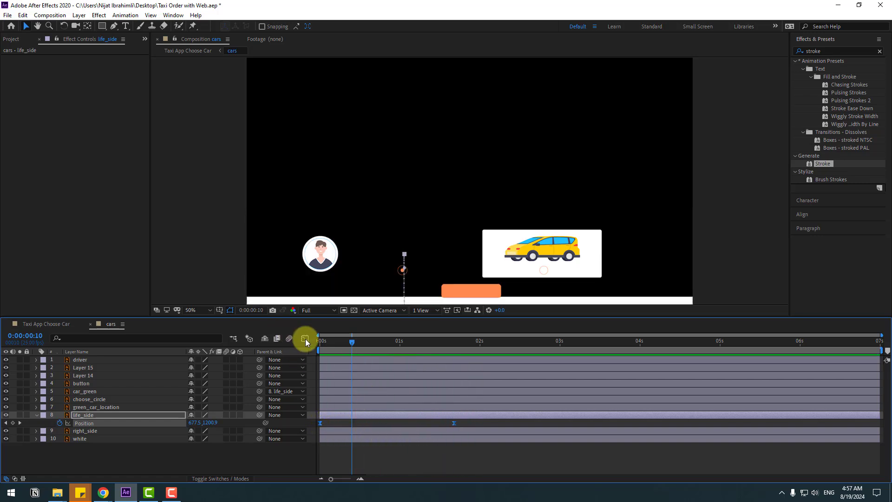
# Step: Reshape the life_side Position speed graph to peak early and slow down gradually, and preview it
pyautogui.click(305, 338)
pyautogui.moveTo(366, 453); pyautogui.dragTo(348, 453)
pyautogui.moveTo(430, 454); pyautogui.dragTo(407, 453)
pyautogui.press('space')
pyautogui.press('space')
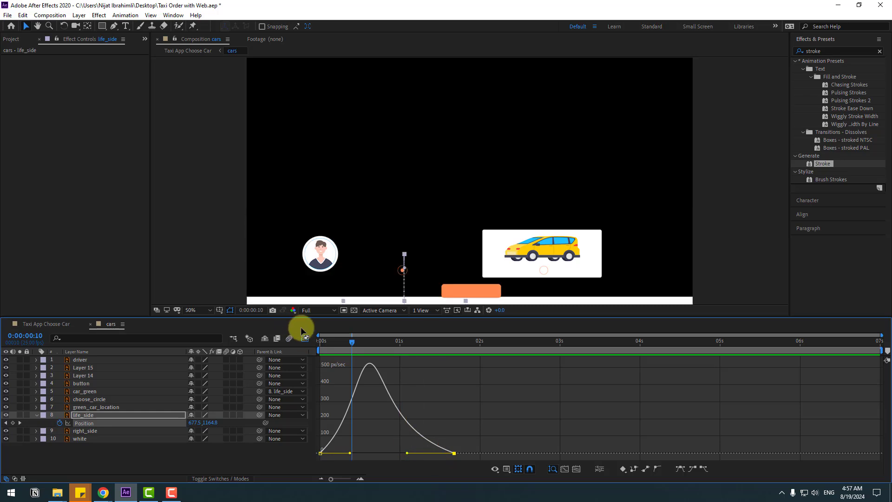
# Step: Shift both life_side Position keyframes to start at about 0:00:00:07 and end with the white panel's move, then preview
pyautogui.hotkey('shift', 'F3')
pyautogui.moveTo(319, 423); pyautogui.dragTo(344, 425)
pyautogui.press('space')
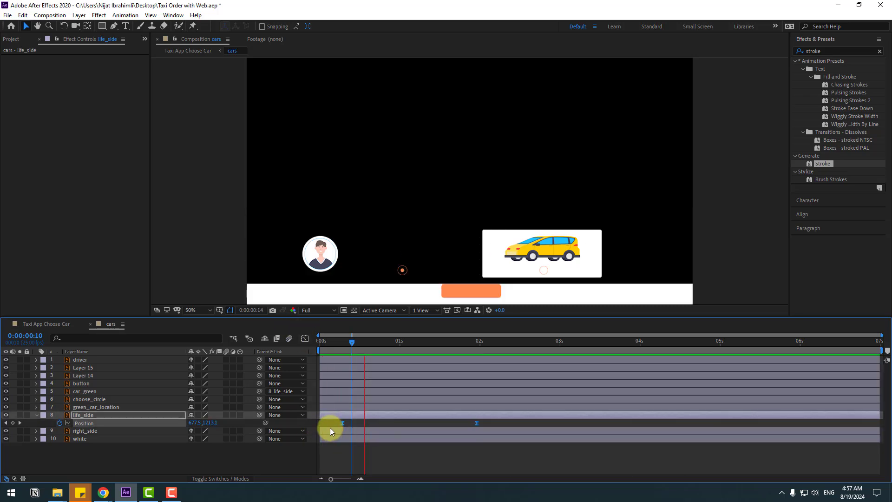
pyautogui.press('space')
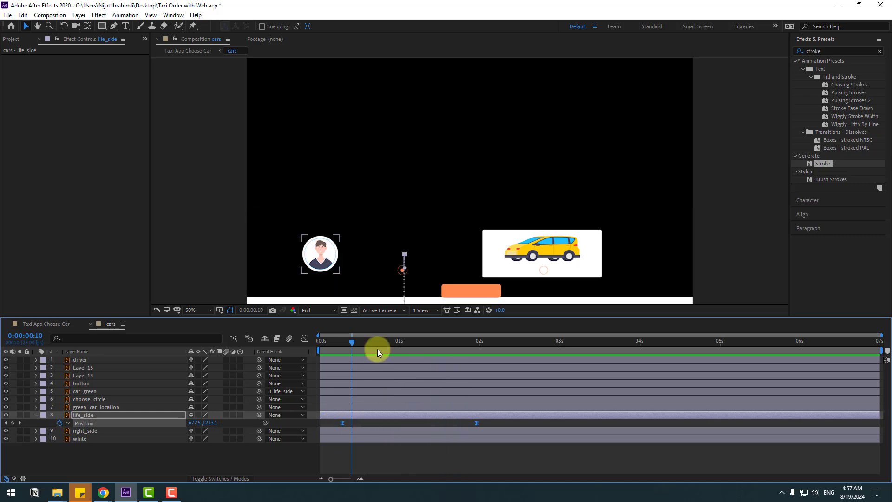
# Step: Rename Layer 15, the yellow car, to car_yellow and parent it to the right_side layer
pyautogui.click(534, 341)
pyautogui.click(543, 250)
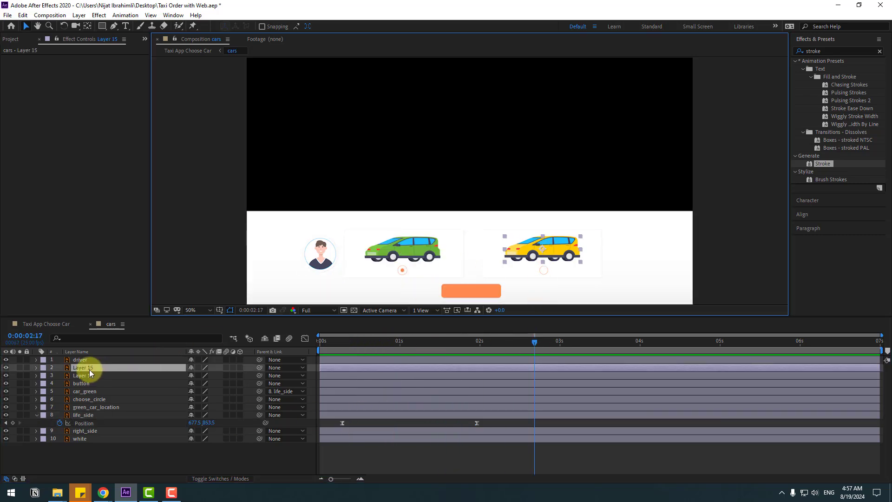
pyautogui.click(89, 369)
pyautogui.press('Return')
pyautogui.write('car_yellow')
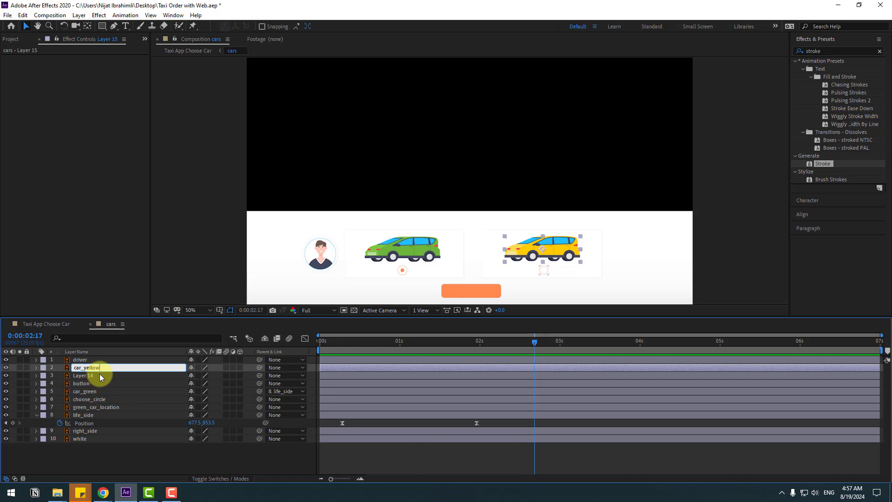
pyautogui.press('Return')
pyautogui.moveTo(259, 367); pyautogui.dragTo(80, 432)
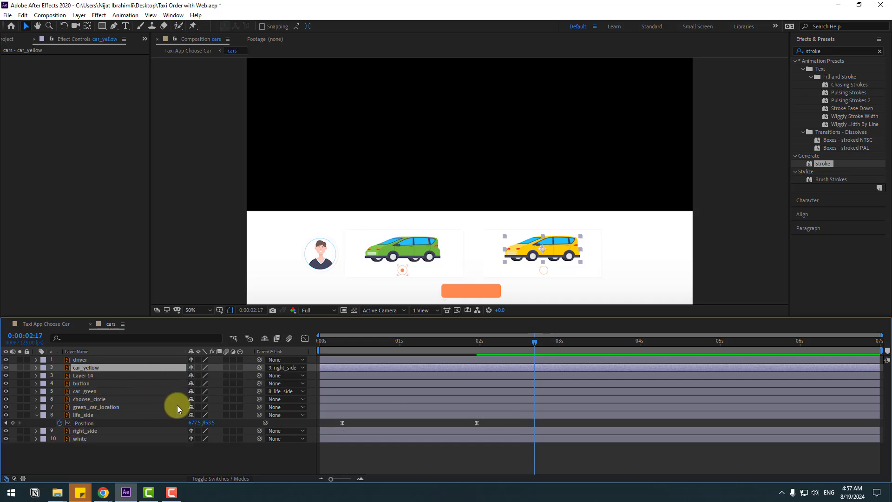
# Step: Keyframe the right_side layer's Position at 0:00:01:24 and set it to 1272, 1219.5 at 0:00:00:07
pyautogui.click(84, 432)
pyautogui.moveTo(498, 336); pyautogui.dragTo(485, 355)
pyautogui.press('p')
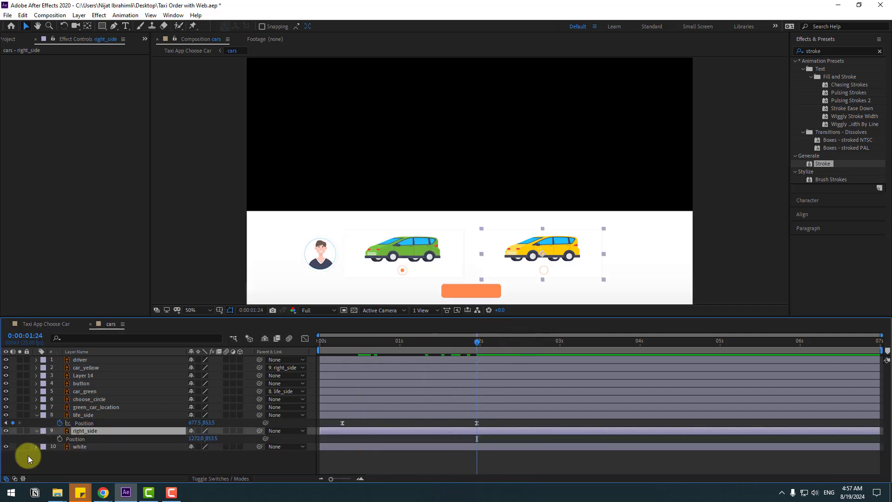
pyautogui.click(60, 439)
pyautogui.moveTo(456, 342); pyautogui.dragTo(343, 347)
pyautogui.moveTo(214, 438); pyautogui.dragTo(481, 445)
# Step: Apply Easy Ease to both right_side Position keyframes
pyautogui.click(343, 439)
pyautogui.rightClick(344, 435)
pyautogui.moveTo(345, 436)
pyautogui.click(475, 371)
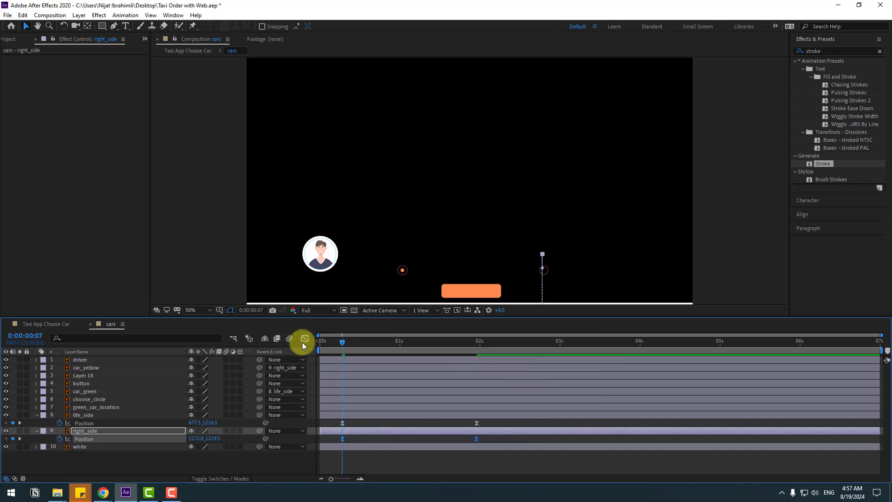
# Step: Reshape the right_side Position speed curve to peak early and slow down gradually, then preview the slide-up
pyautogui.click(305, 339)
pyautogui.moveTo(454, 454); pyautogui.dragTo(423, 453)
pyautogui.click(362, 343)
pyautogui.click(395, 346)
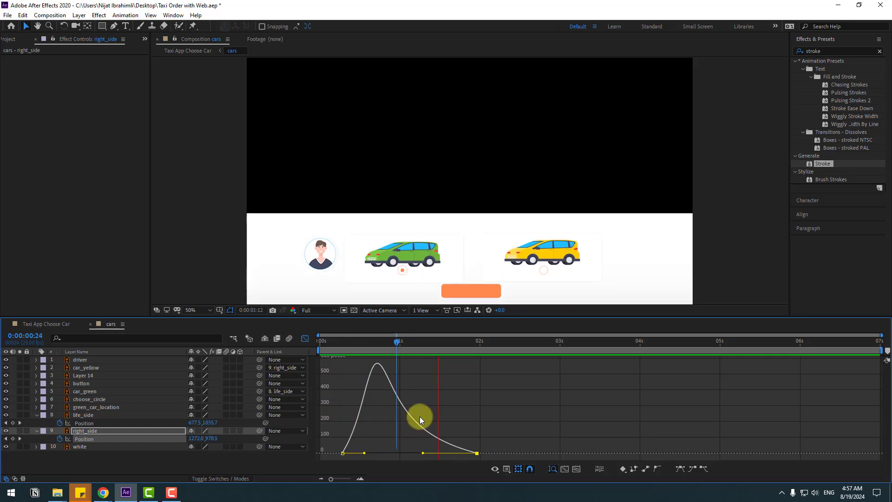
pyautogui.click(305, 338)
pyautogui.click(527, 349)
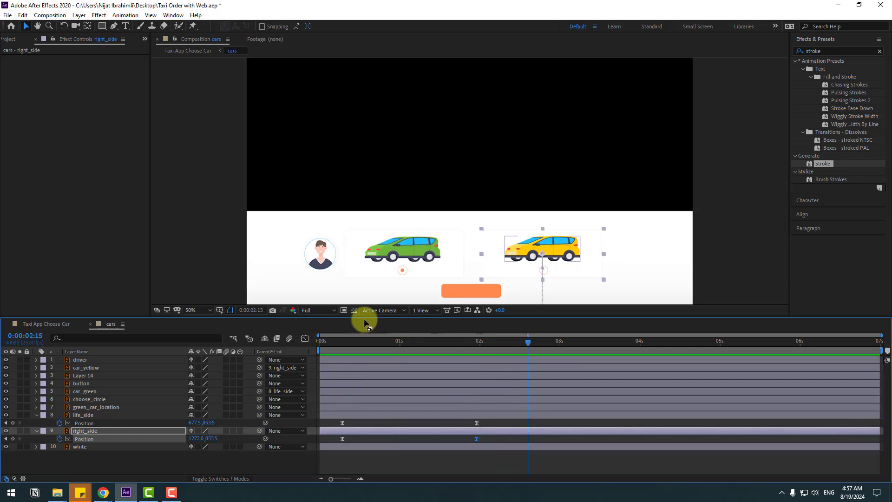
# Step: Parent the choose_circle layer to the life_side layer
pyautogui.click(548, 275)
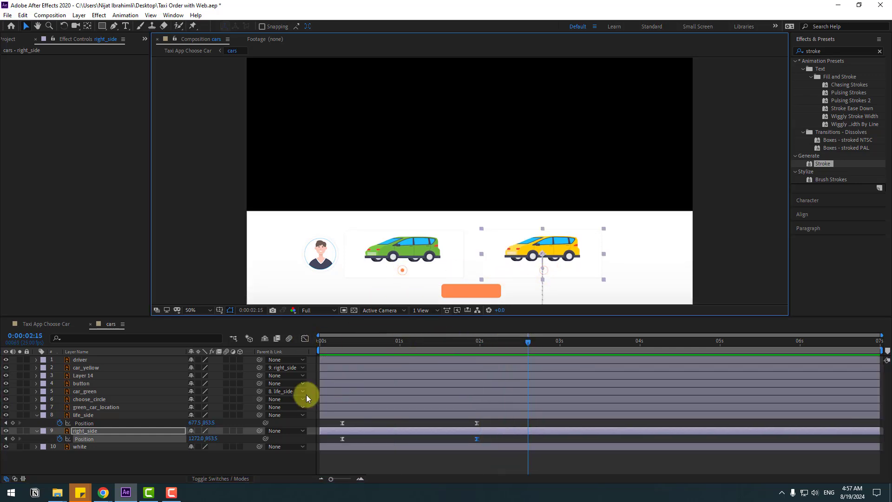
pyautogui.click(99, 463)
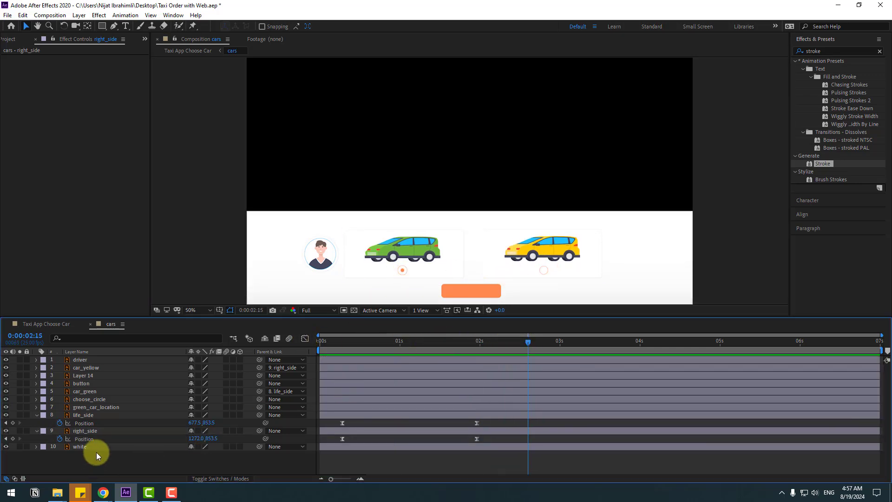
pyautogui.click(80, 401)
pyautogui.moveTo(261, 398); pyautogui.dragTo(96, 417)
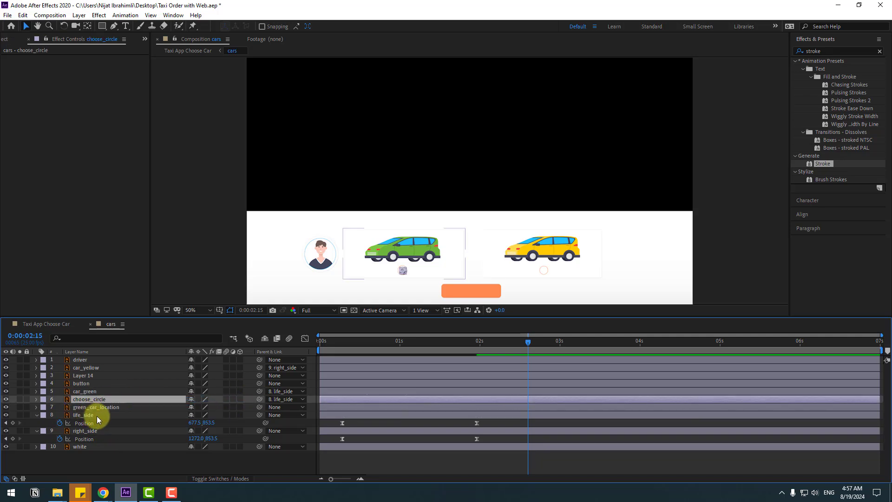
# Step: Rename Layer 14, the circle under the yellow car, to circle_right and parent it to the right_side layer
pyautogui.click(82, 376)
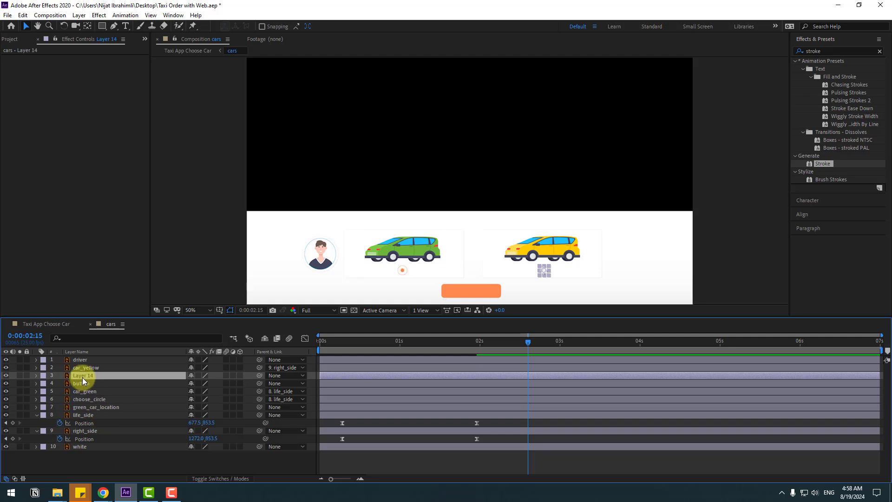
pyautogui.press('Return')
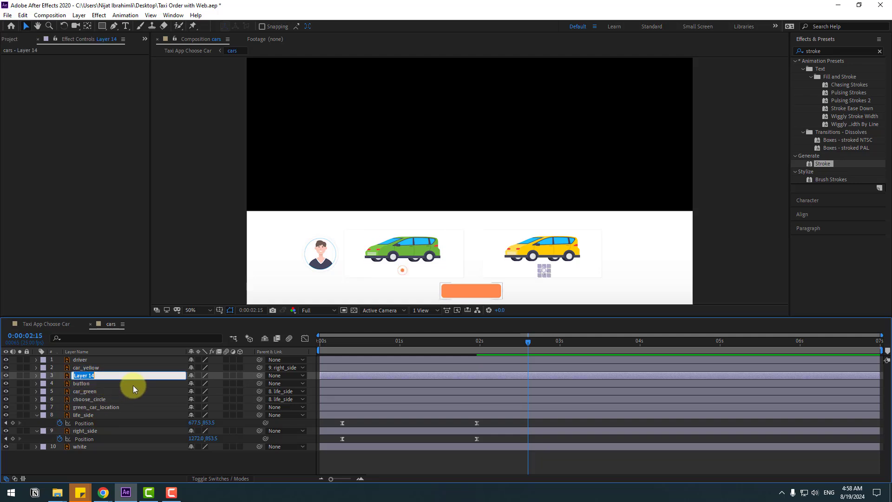
pyautogui.write('circle_right')
pyautogui.press('Return')
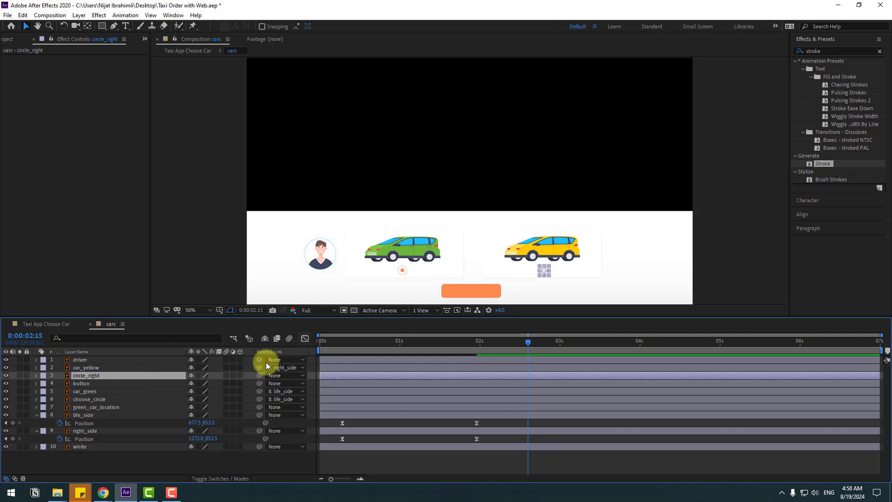
pyautogui.moveTo(259, 376); pyautogui.dragTo(77, 428)
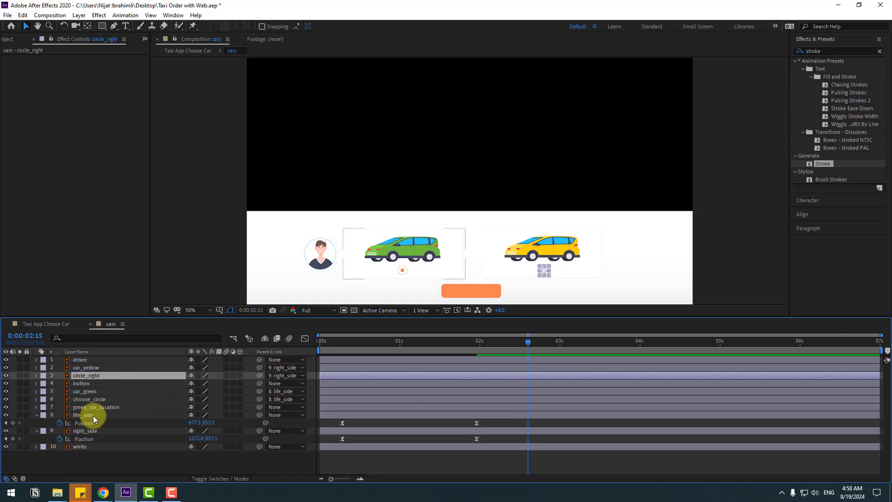
# Step: Preview the motion and parent the green_car_location layer to the life_side layer
pyautogui.press('space')
pyautogui.click(83, 408)
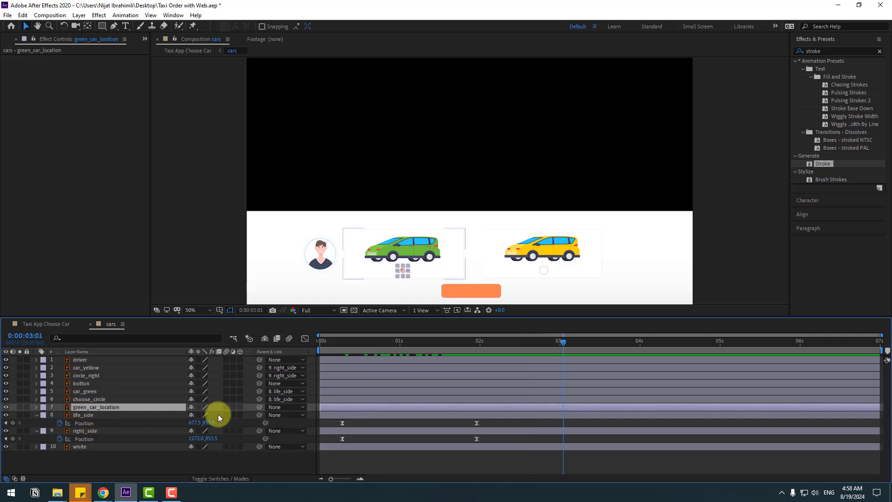
pyautogui.moveTo(213, 402); pyautogui.dragTo(90, 414)
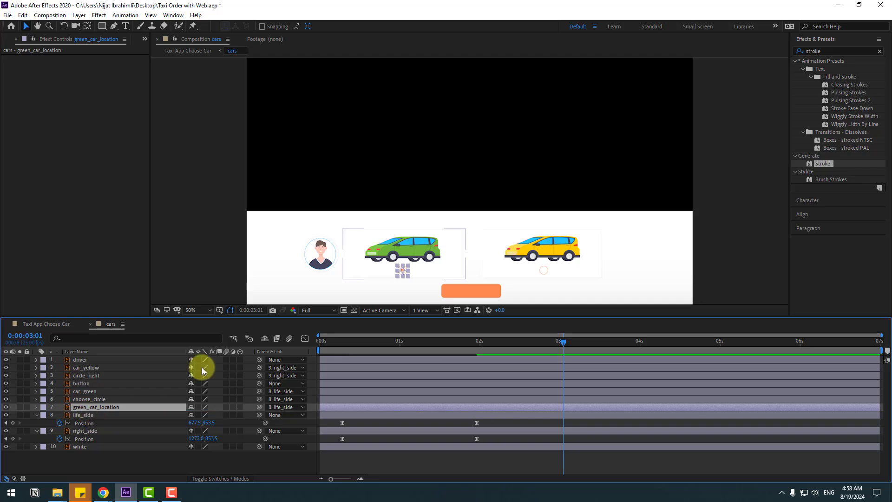
# Step: Keyframe the choose_circle layer's Opacity at 0% at 0:00:02:14
pyautogui.scroll(6, 354, 233)
pyautogui.scroll(-3, 515, 109)
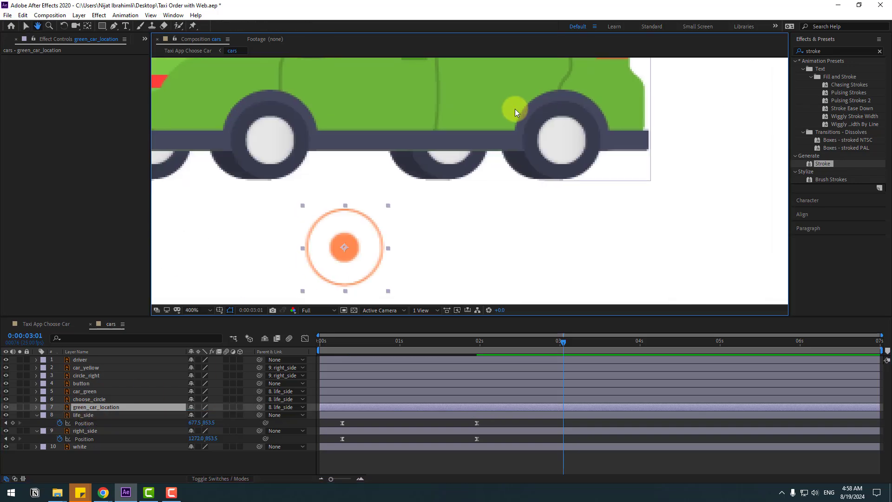
pyautogui.moveTo(526, 347)
pyautogui.mouseDown()
pyautogui.moveTo(470, 350)
pyautogui.moveTo(538, 347)
pyautogui.mouseUp()
pyautogui.click(95, 400)
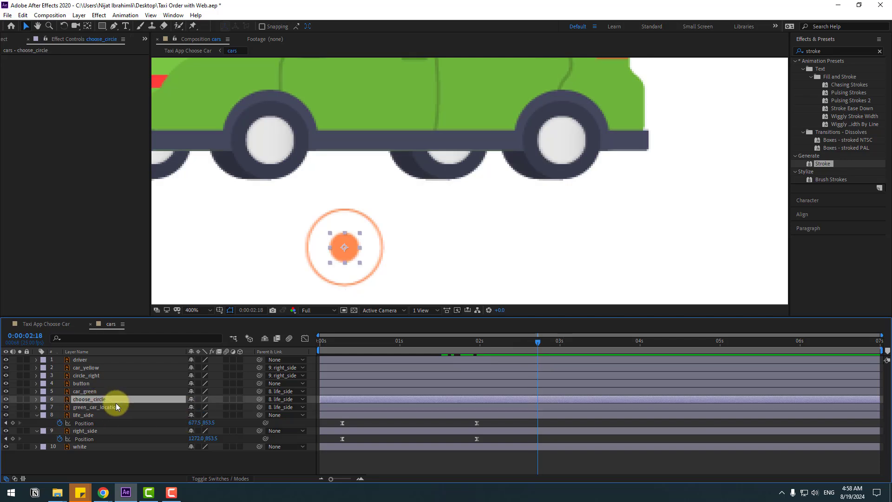
pyautogui.press('t')
pyautogui.click(193, 412)
pyautogui.write('0')
pyautogui.moveTo(458, 349); pyautogui.dragTo(525, 347)
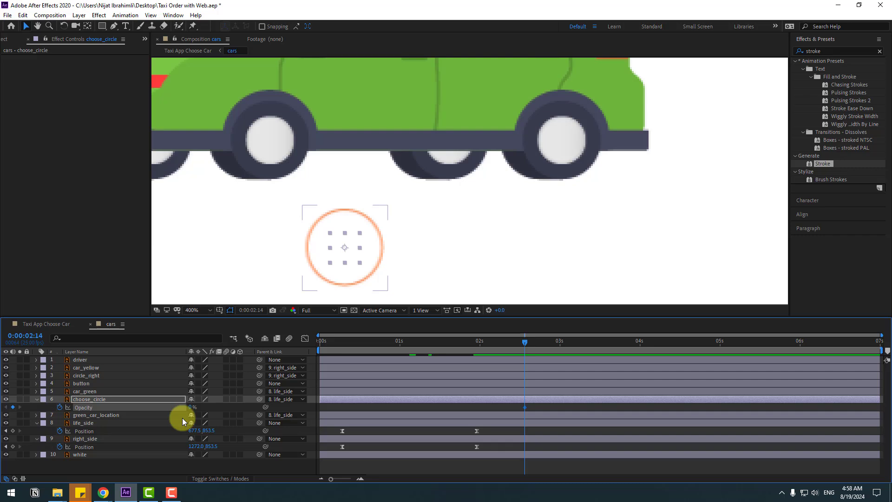
# Step: Set the choose_circle Opacity to 100% three frames further on, at 0:00:02:17
pyautogui.press('pagedown')
pyautogui.press('pagedown')
pyautogui.press('pagedown')
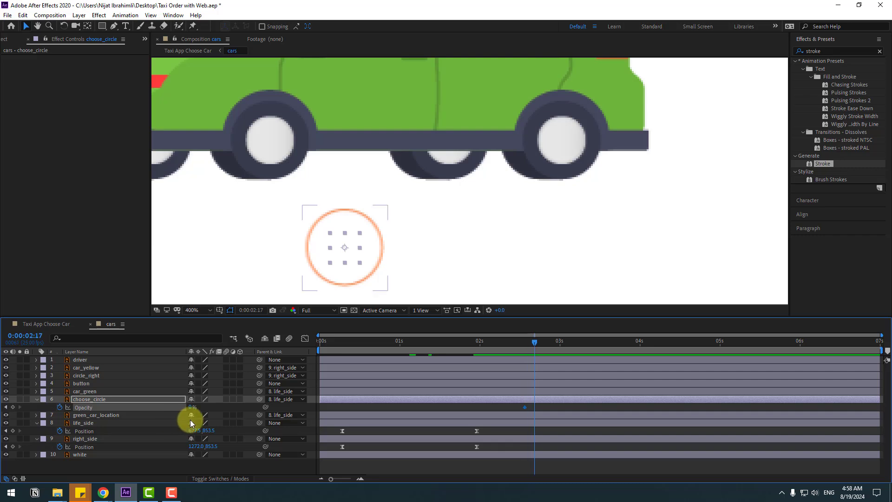
pyautogui.click(191, 408)
pyautogui.write('100')
pyautogui.press('Return')
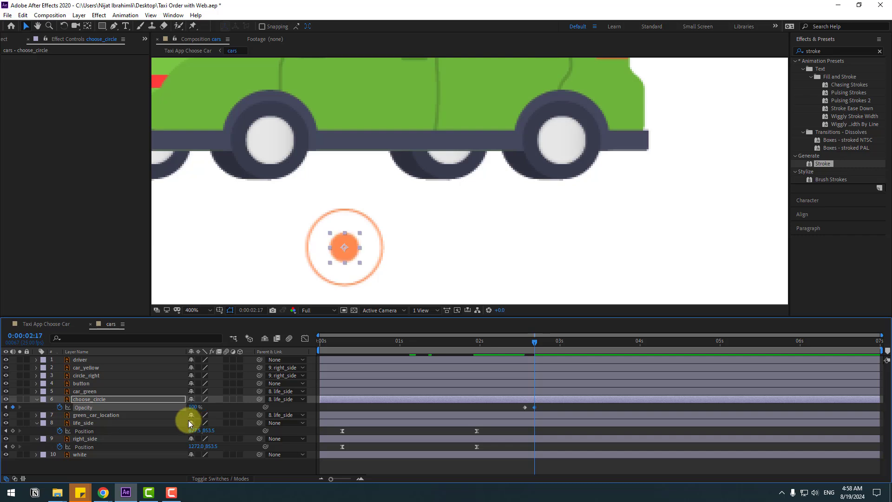
# Step: Continue the choose_circle blink with Opacity 0% at 0:00:02:20 and 100% at 0:00:02:23
pyautogui.press('pagedown')
pyautogui.press('pagedown')
pyautogui.press('pagedown')
pyautogui.click(191, 407)
pyautogui.write('0')
pyautogui.press('Return')
pyautogui.press('pagedown')
pyautogui.press('pagedown')
pyautogui.press('pagedown')
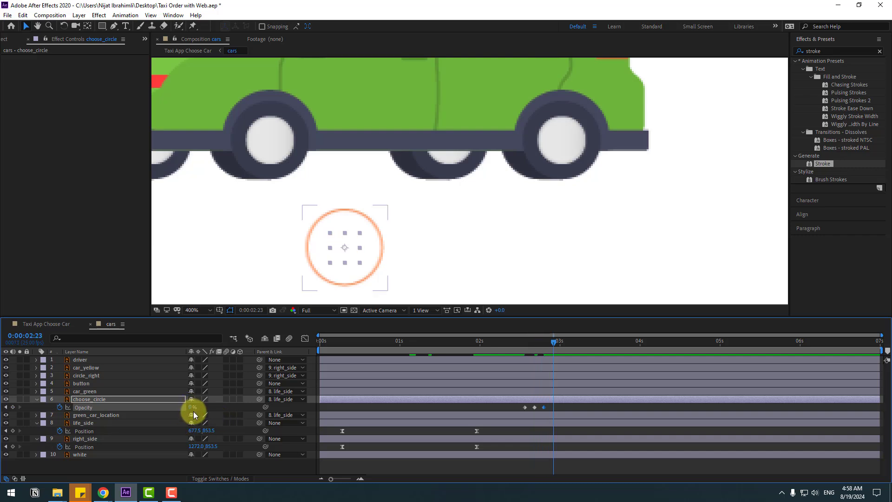
pyautogui.click(192, 407)
pyautogui.write('100')
pyautogui.press('Return')
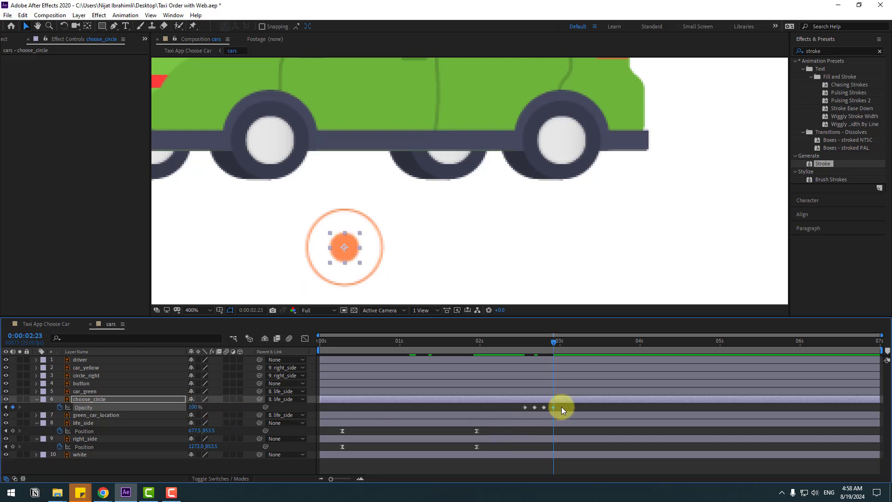
# Step: Apply Easy Ease to all four choose_circle Opacity keyframes and preview the blink
pyautogui.rightClick(525, 408)
pyautogui.moveTo(581, 401)
pyautogui.click(652, 430)
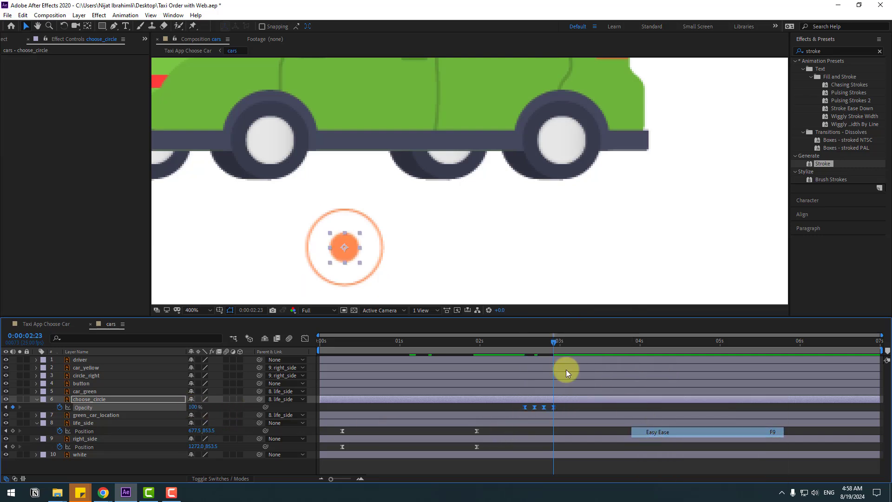
pyautogui.scroll(-2, 483, 236)
pyautogui.press('space')
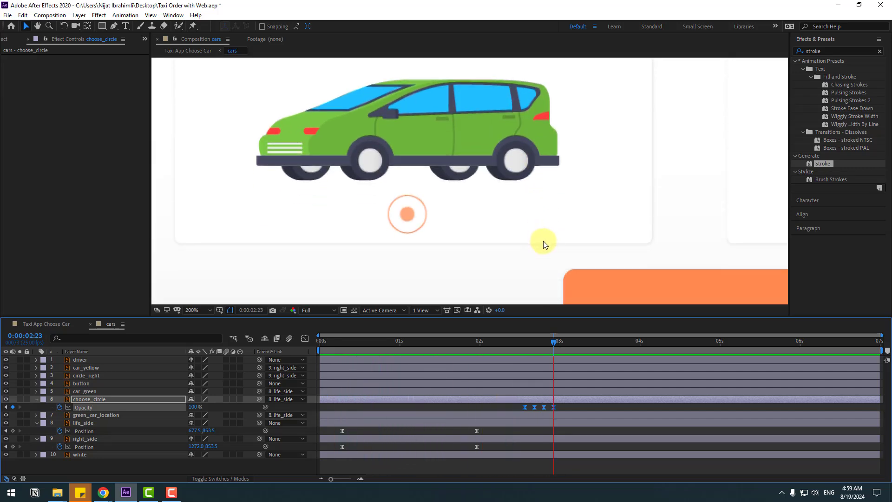
# Step: Shift the four choose_circle Opacity keyframes to start at 0:00:02:05 and preview the whole scene
pyautogui.moveTo(479, 341)
pyautogui.mouseDown()
pyautogui.moveTo(455, 341)
pyautogui.moveTo(496, 341)
pyautogui.mouseUp()
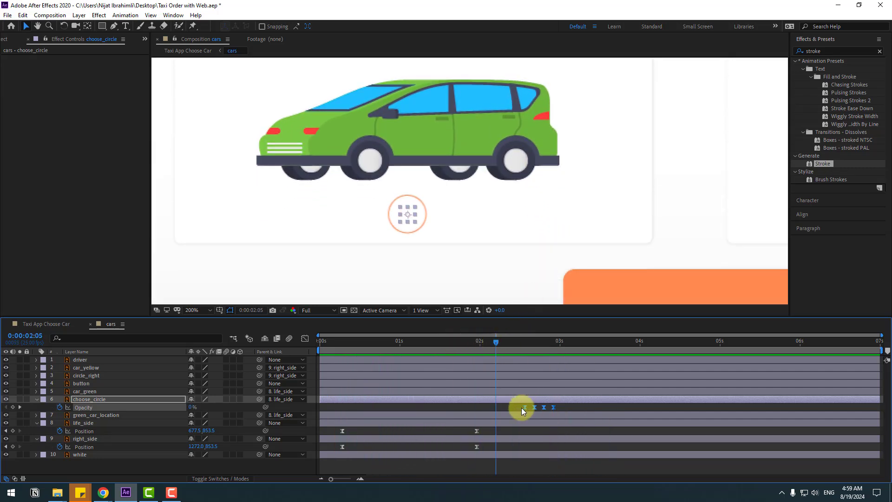
pyautogui.moveTo(520, 408); pyautogui.dragTo(498, 409)
pyautogui.scroll(-4, 543, 237)
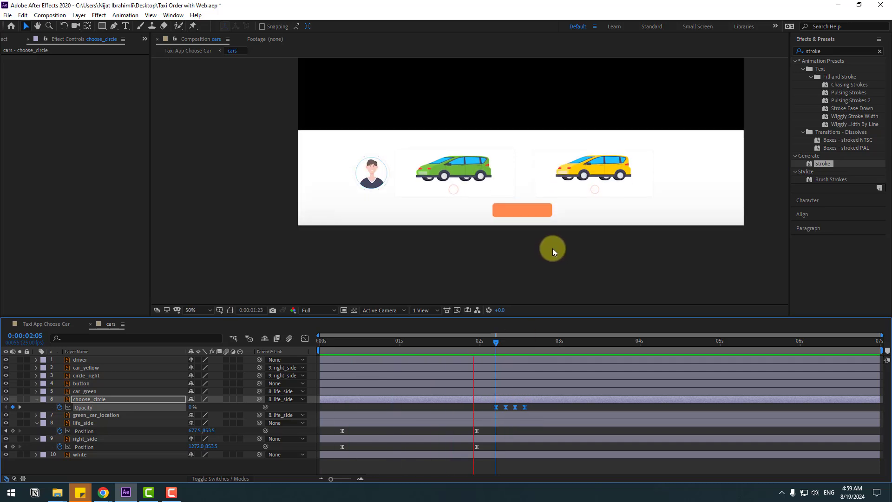
pyautogui.press('space')
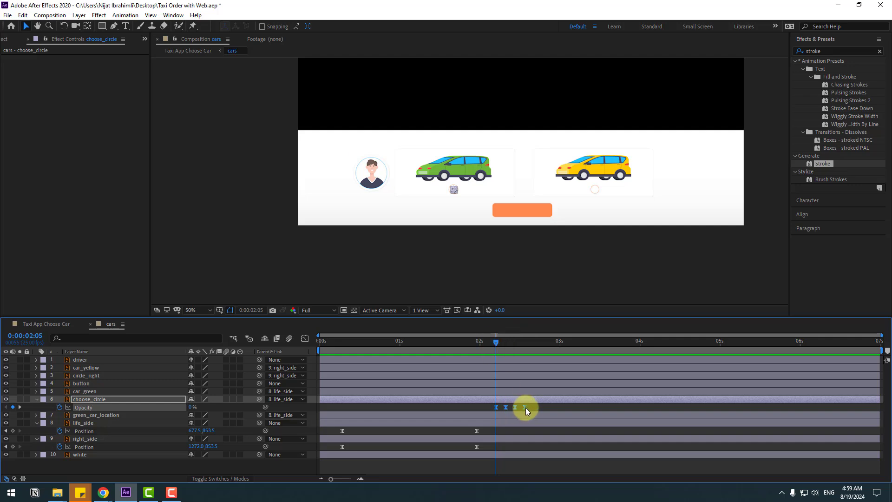
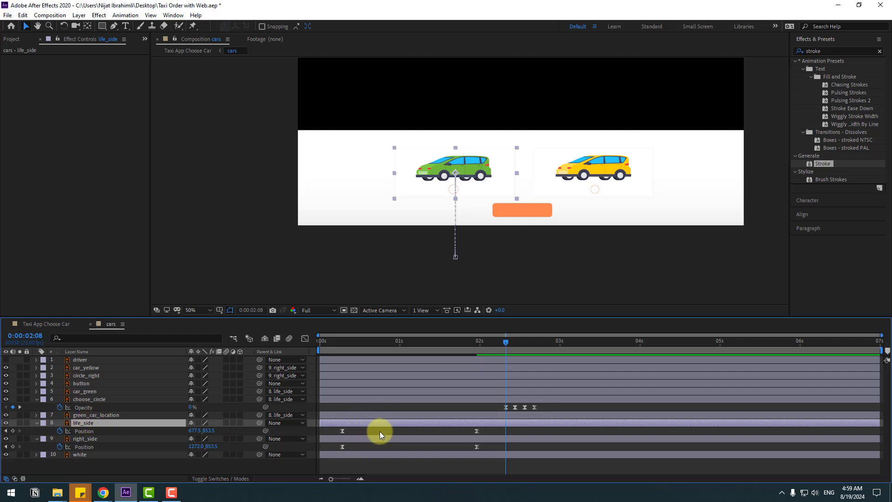
# Step: Show life_side's Scale alongside its Position and add a Position keyframe holding the current value at about 0:00:02:17
pyautogui.hotkey('shift', 's')
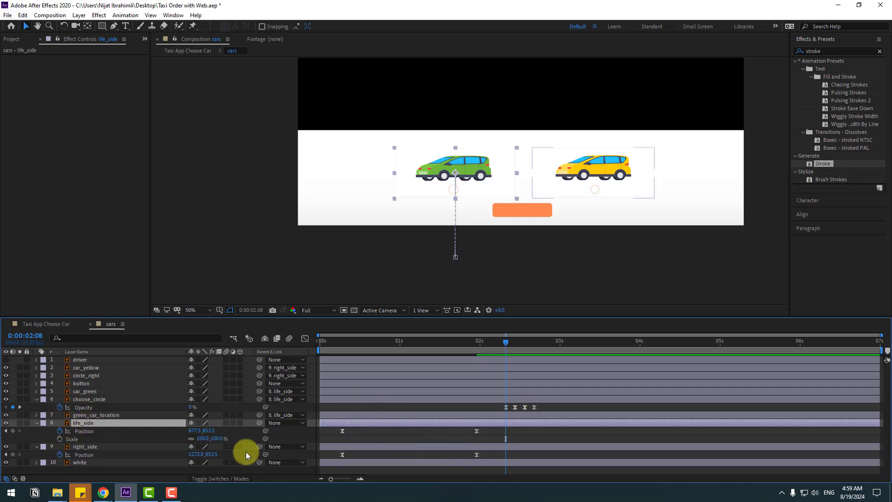
pyautogui.click(12, 431)
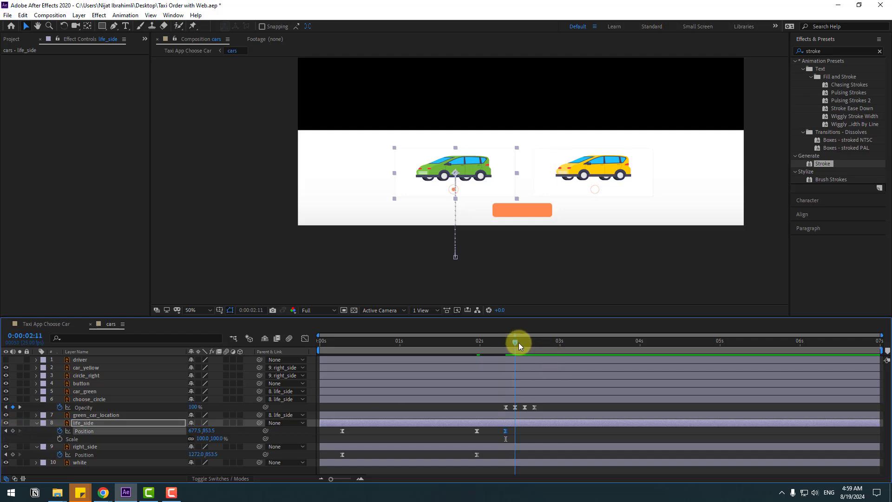
pyautogui.moveTo(506, 431); pyautogui.dragTo(534, 431)
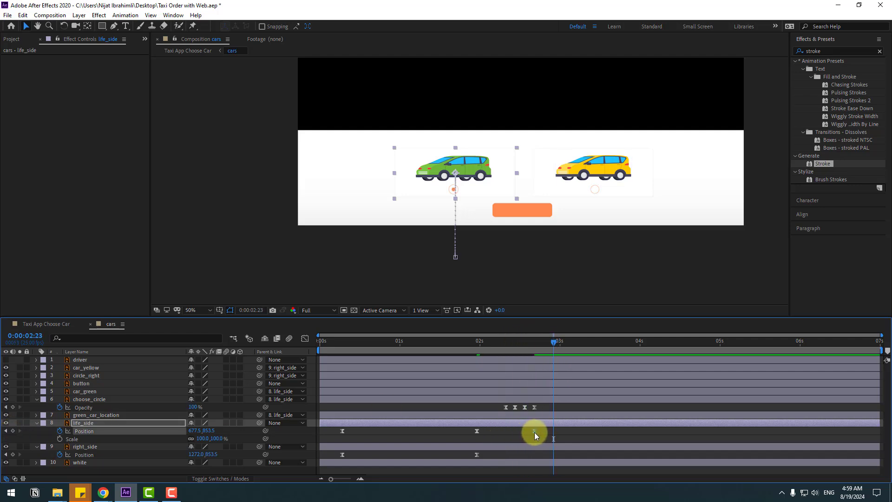
# Step: Shift the life_side card horizontally to Position X 963.5 at 0:00:03:13
pyautogui.press('pagedown')
pyautogui.press('pagedown')
pyautogui.press('pagedown')
pyautogui.press('pagedown')
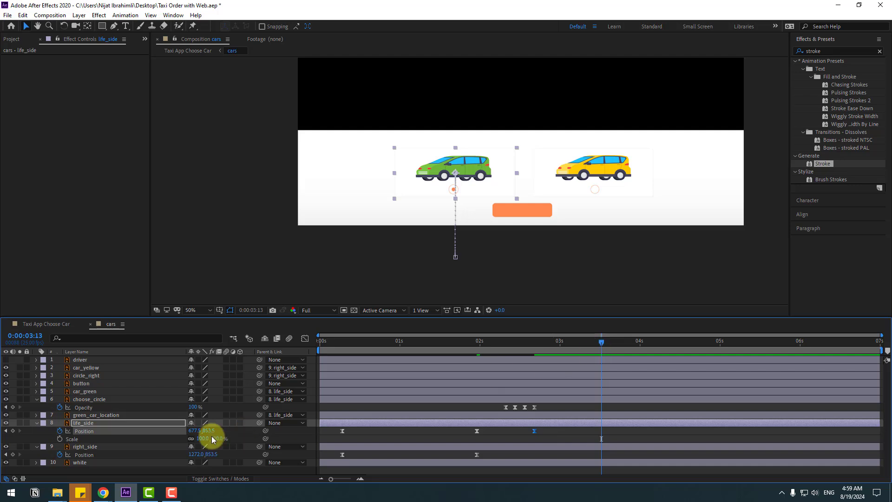
pyautogui.moveTo(190, 430); pyautogui.dragTo(329, 430)
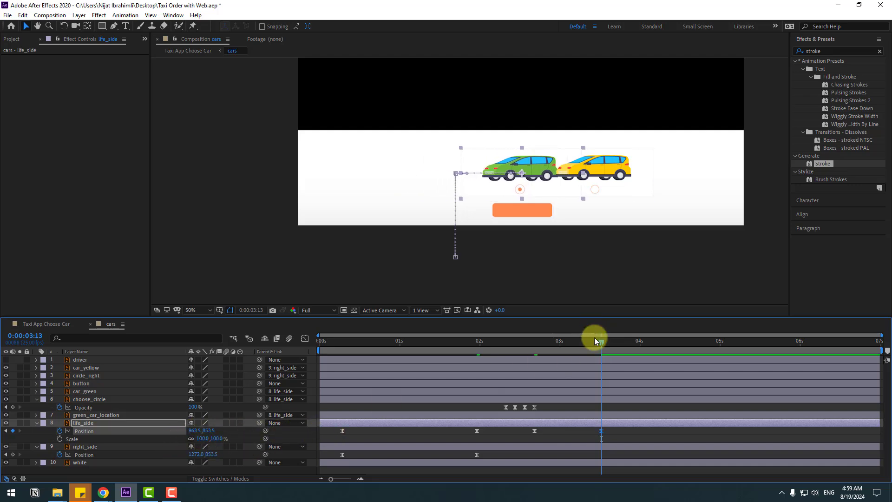
# Step: Keyframe life_side's Scale from 100% at 0:00:02:17 to 131% at 0:00:03:13, raising its Position there to 963.5, 818.5
pyautogui.moveTo(595, 338); pyautogui.dragTo(533, 349)
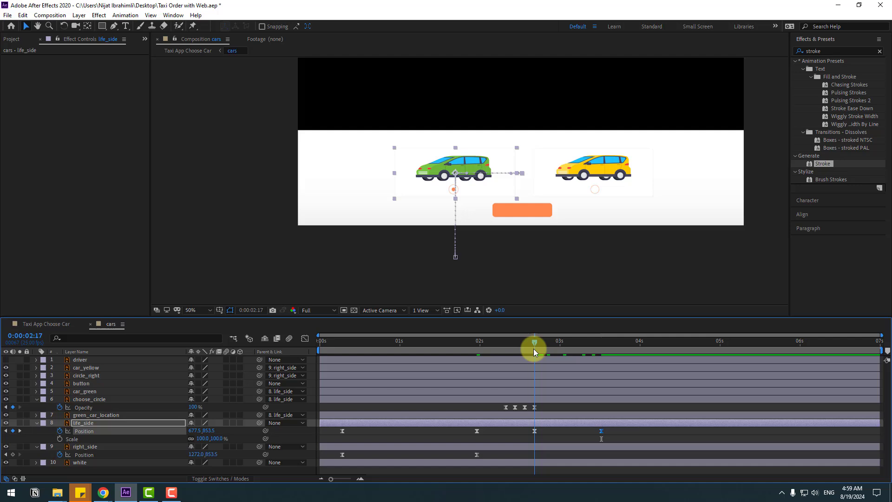
pyautogui.click(60, 439)
pyautogui.click(599, 344)
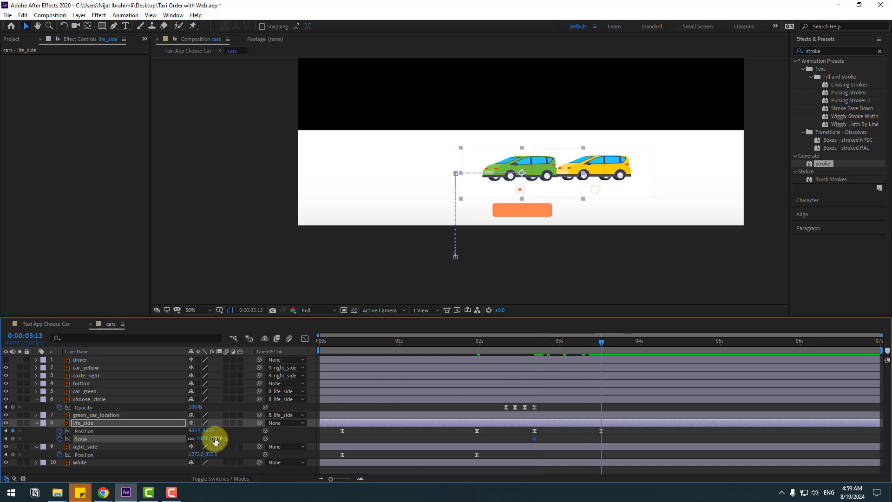
pyautogui.moveTo(204, 439)
pyautogui.mouseDown()
pyautogui.moveTo(215, 436)
pyautogui.moveTo(192, 431)
pyautogui.mouseUp()
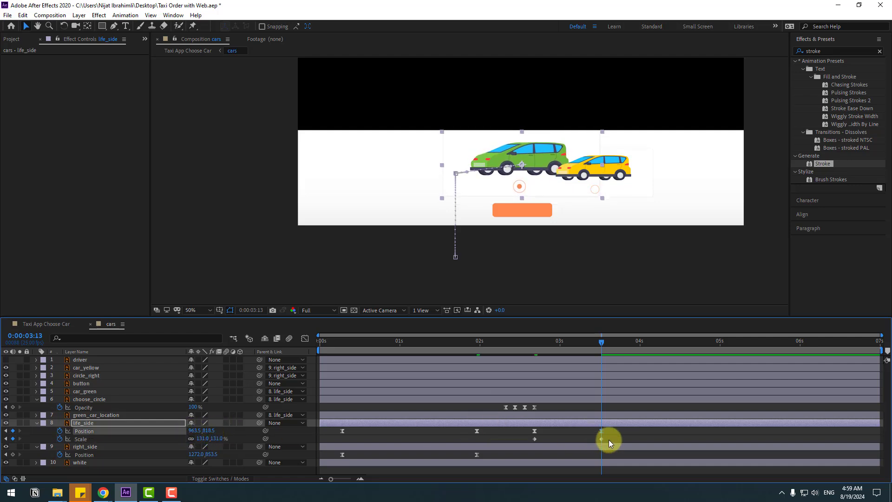
# Step: Apply Easy Ease to both life_side Scale keyframes, start the work area at about two seconds, and preview
pyautogui.moveTo(609, 440); pyautogui.dragTo(535, 439)
pyautogui.rightClick(535, 439)
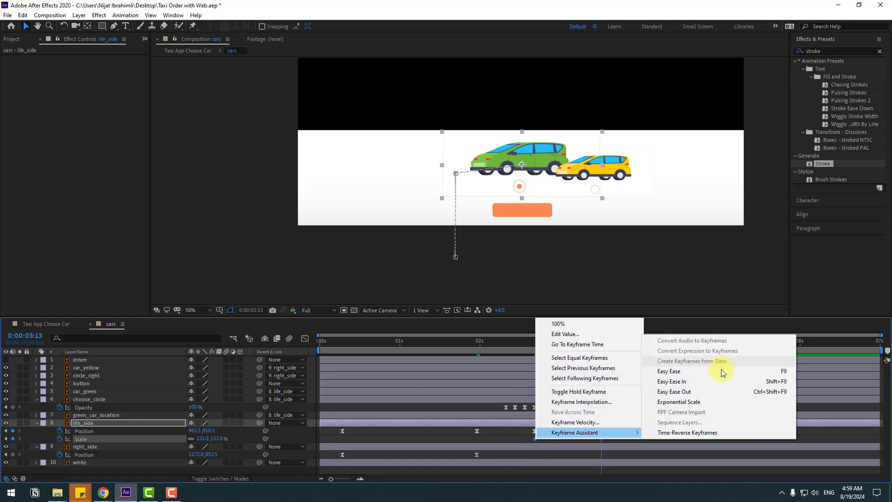
pyautogui.click(667, 364)
pyautogui.moveTo(313, 350); pyautogui.dragTo(517, 361)
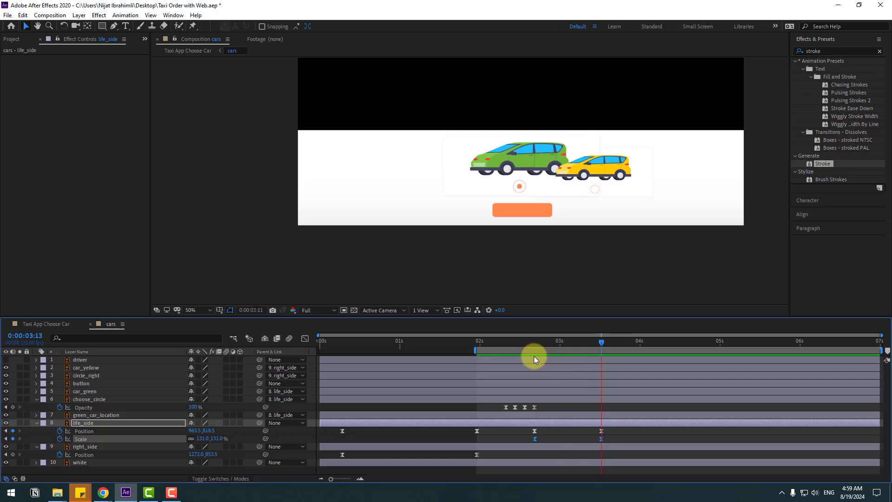
pyautogui.press('space')
# Step: Reshape life_side's last Position speed curve for a gentler start, and move its final Position and Scale keyframes to 0:00:03:23
pyautogui.click(609, 432)
pyautogui.moveTo(611, 431); pyautogui.dragTo(514, 429)
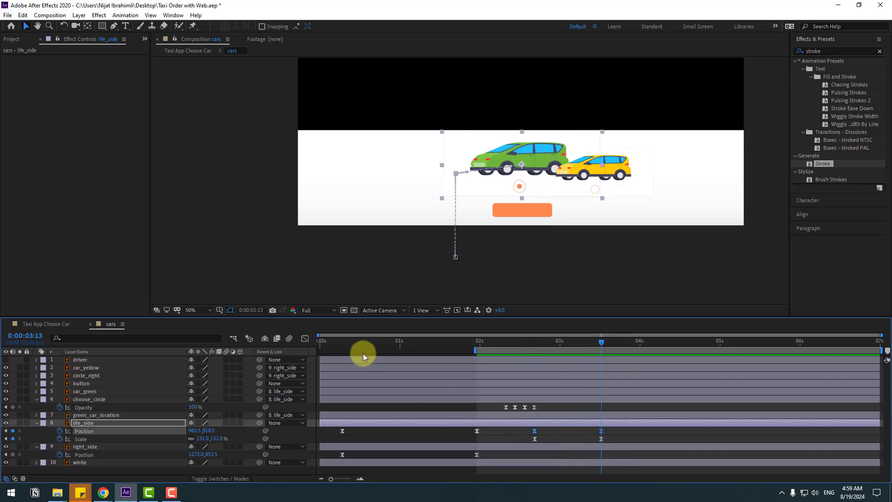
pyautogui.click(305, 339)
pyautogui.click(525, 436)
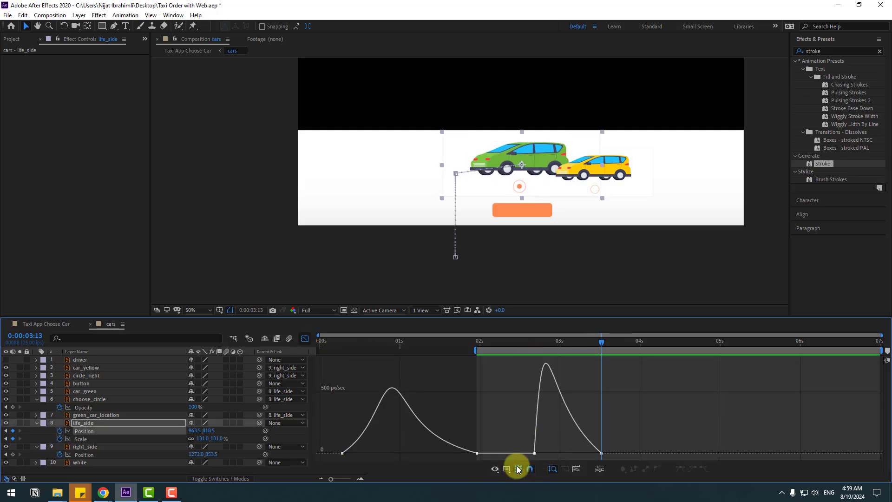
pyautogui.moveTo(538, 454); pyautogui.dragTo(555, 455)
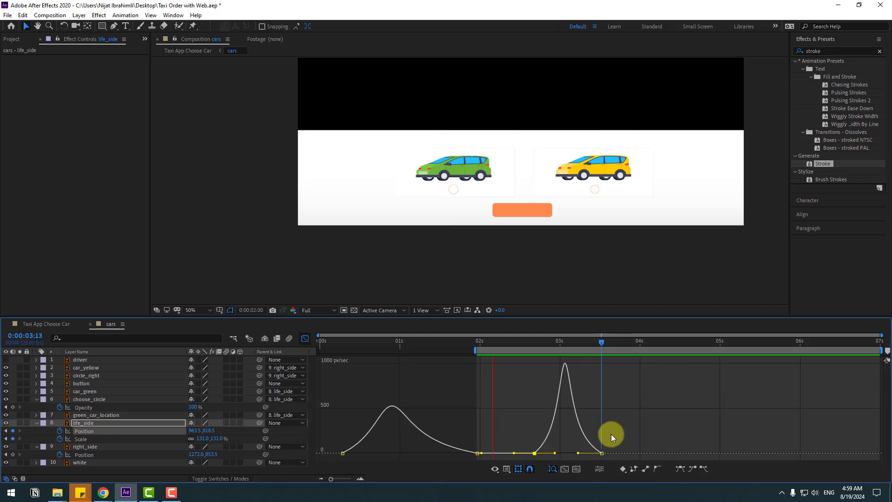
pyautogui.click(305, 338)
pyautogui.moveTo(600, 433); pyautogui.dragTo(636, 439)
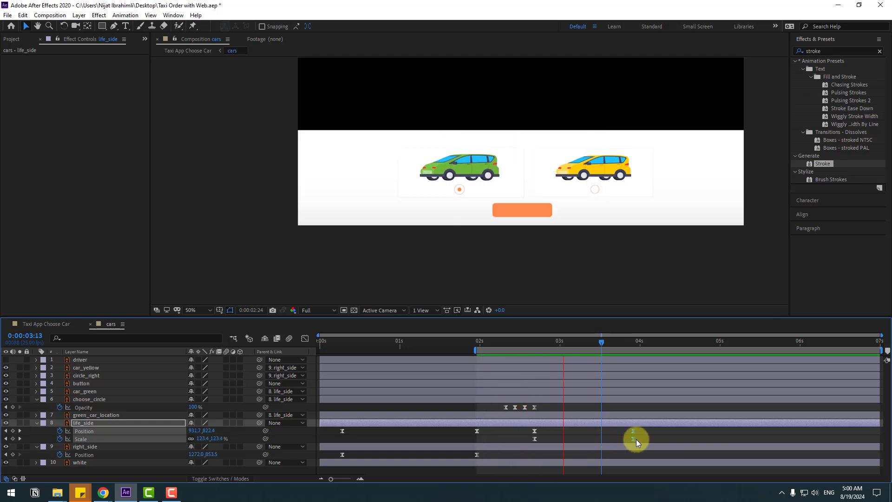
# Step: Add a right_side Position keyframe holding the current value at 0:00:02:17, and set Position X to 1720 at 0:00:03:23
pyautogui.click(533, 341)
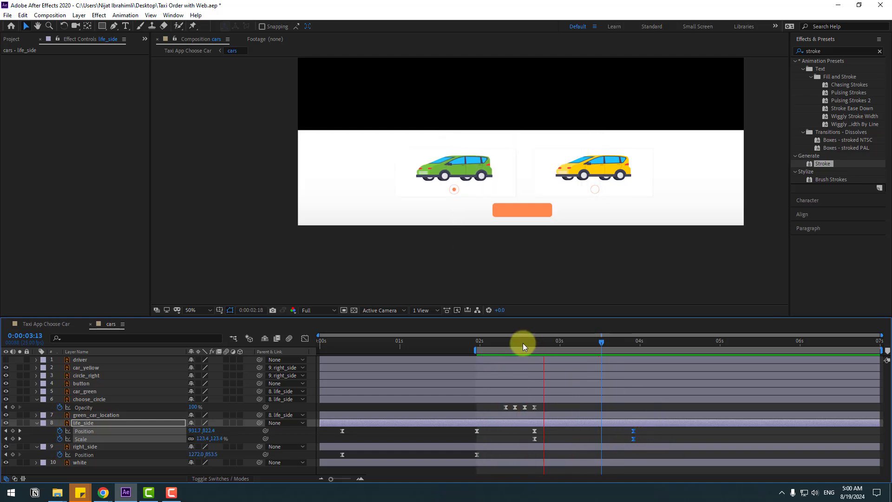
pyautogui.click(86, 367)
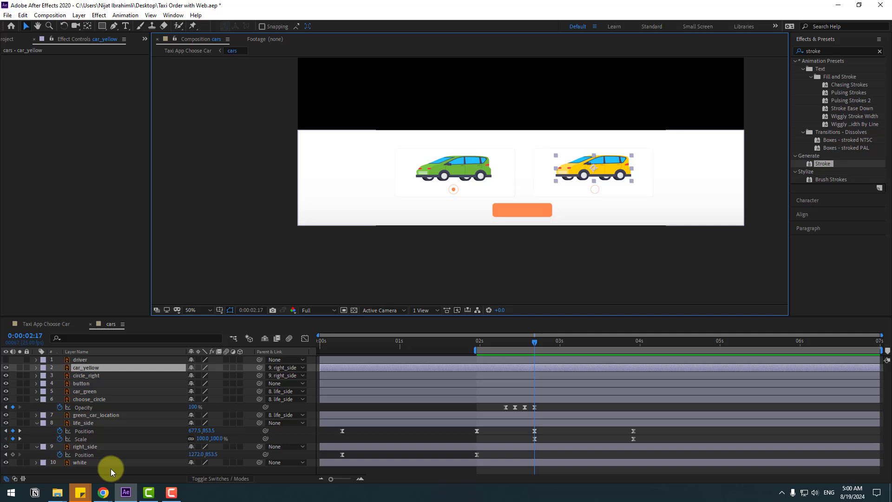
pyautogui.click(86, 447)
pyautogui.click(13, 454)
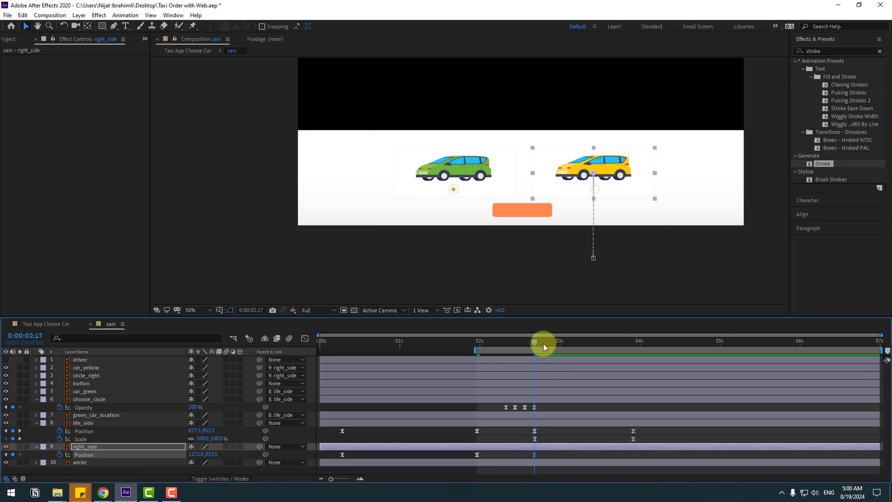
pyautogui.moveTo(545, 346); pyautogui.dragTo(634, 344)
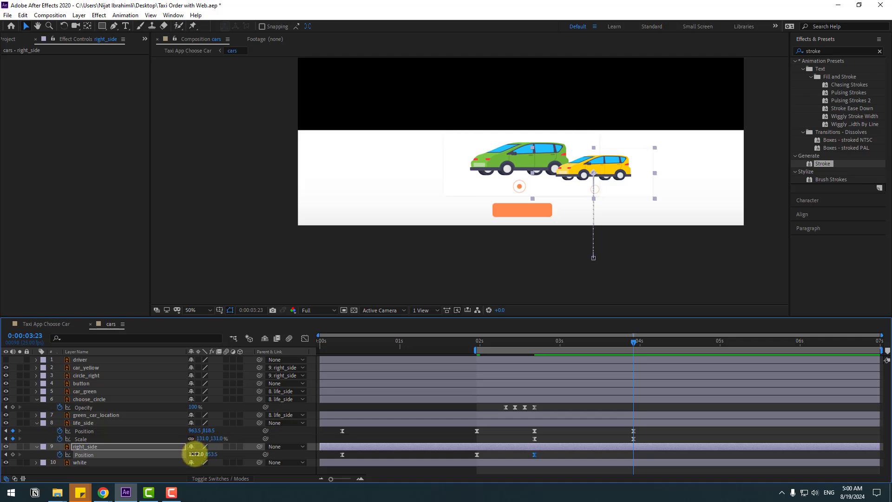
pyautogui.moveTo(195, 454); pyautogui.dragTo(409, 454)
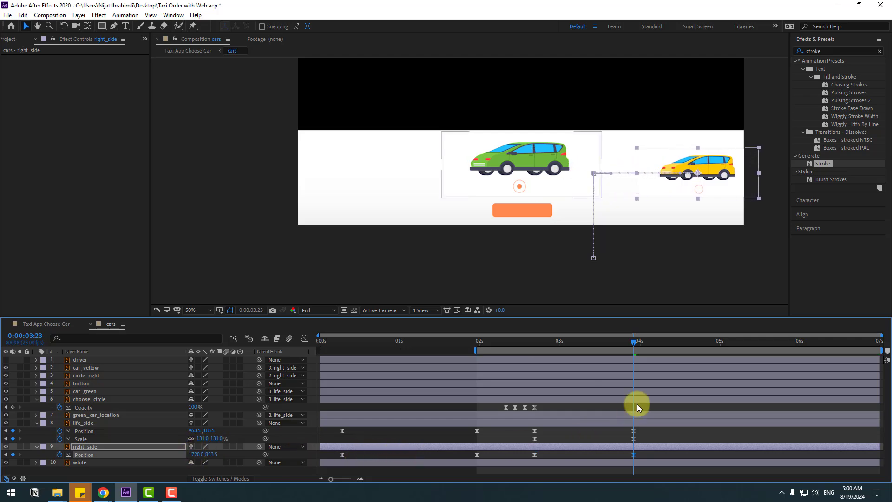
# Step: Try to fade right_side's Opacity from 100% at 0:00:02:17 to 0% at 0:00:03:11 with Easy Ease
pyautogui.moveTo(605, 344); pyautogui.dragTo(531, 356)
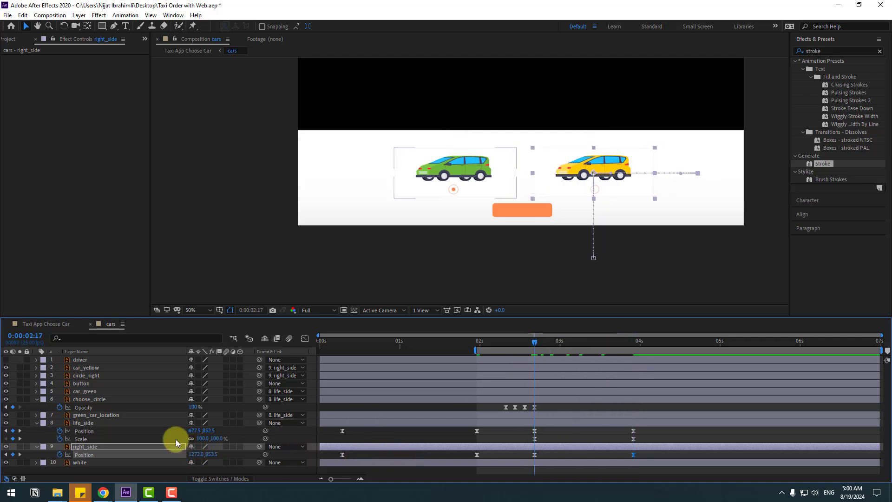
pyautogui.hotkey('alt', 'shift', 't')
pyautogui.click(59, 463)
pyautogui.moveTo(535, 343); pyautogui.dragTo(595, 345)
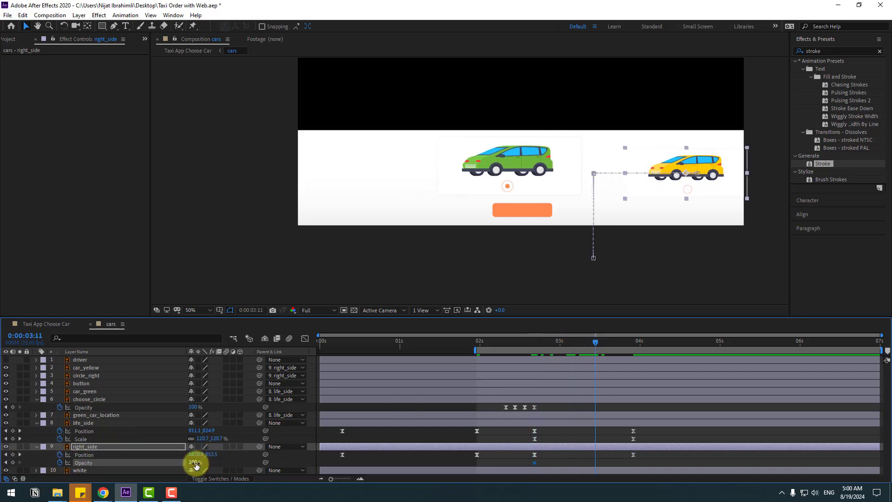
pyautogui.click(195, 463)
pyautogui.write('0')
pyautogui.press('Return')
pyautogui.rightClick(535, 462)
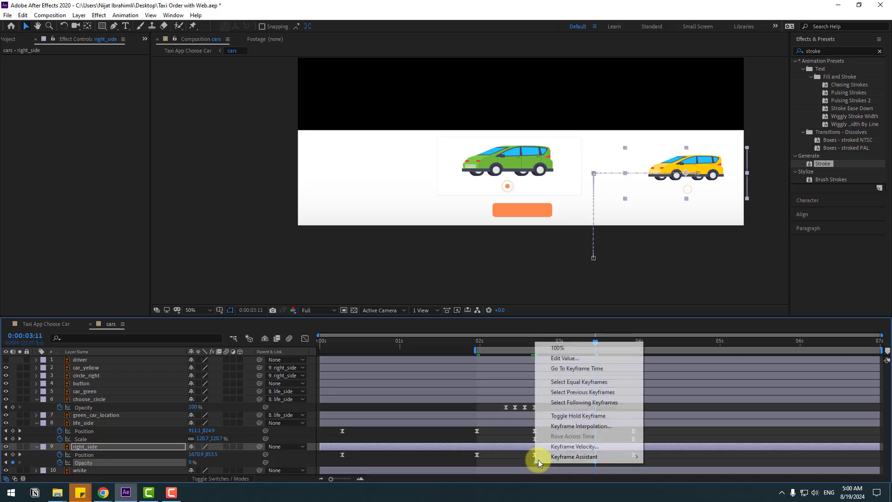
pyautogui.moveTo(574, 456)
pyautogui.click(665, 393)
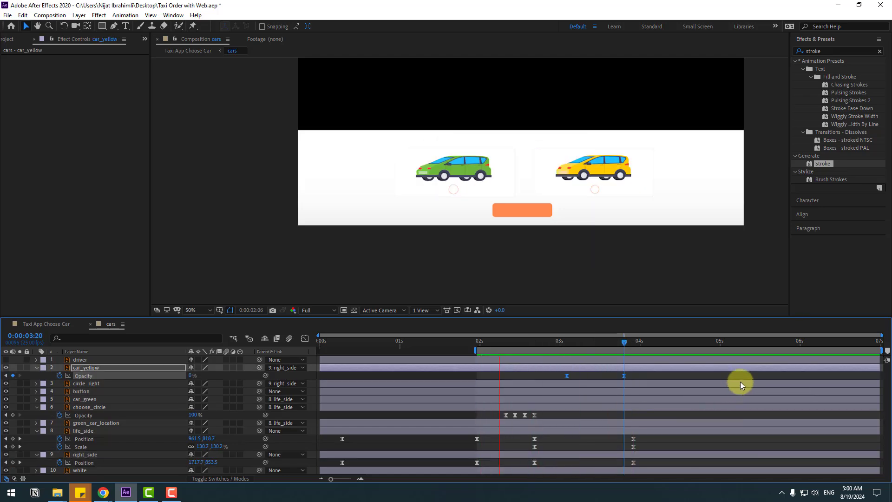
# Step: Reshape right_side's last Position speed curve for a gentler start and a later peak, and review the motion
pyautogui.press('space')
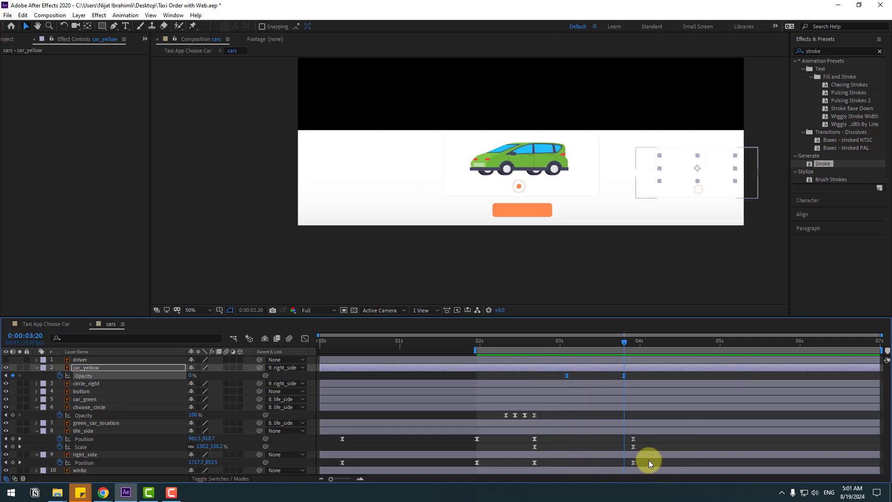
pyautogui.moveTo(644, 461); pyautogui.dragTo(539, 472)
pyautogui.click(305, 338)
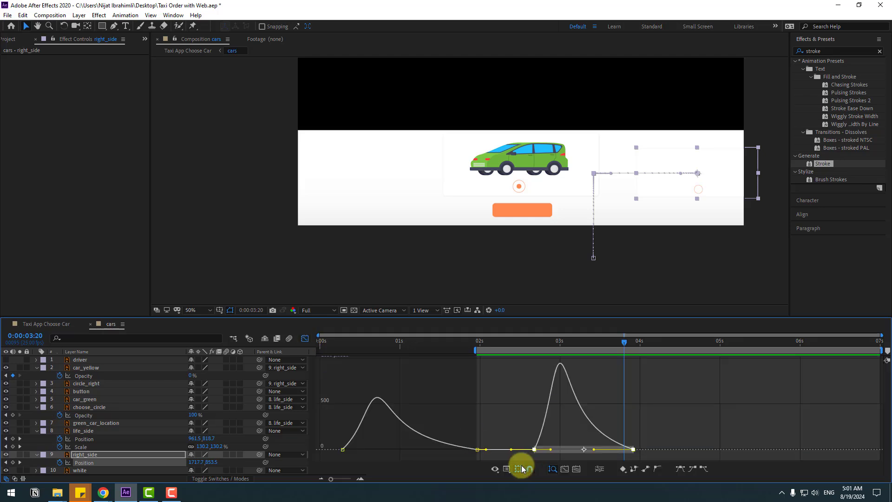
pyautogui.click(534, 449)
pyautogui.moveTo(551, 453); pyautogui.dragTo(561, 456)
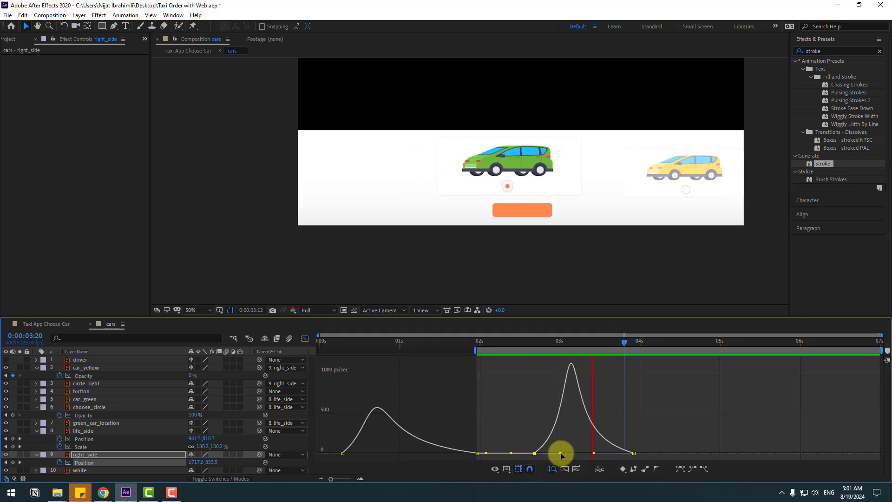
pyautogui.click(304, 338)
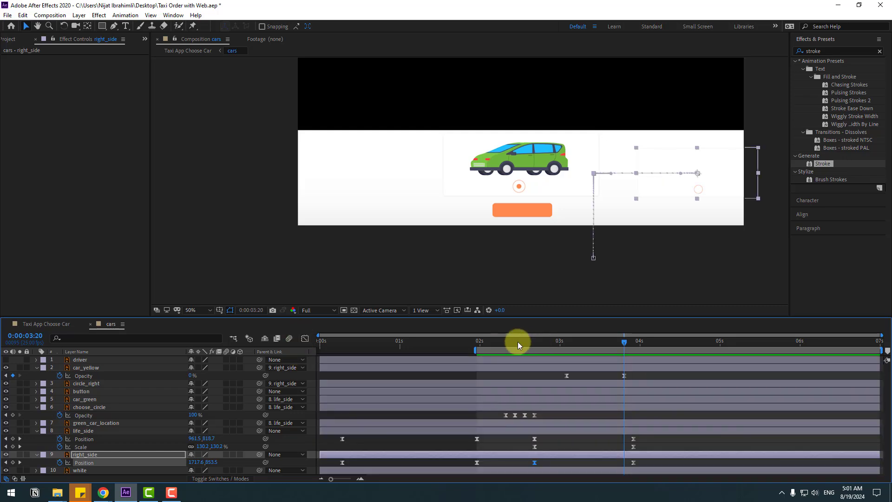
pyautogui.moveTo(518, 344); pyautogui.dragTo(625, 343)
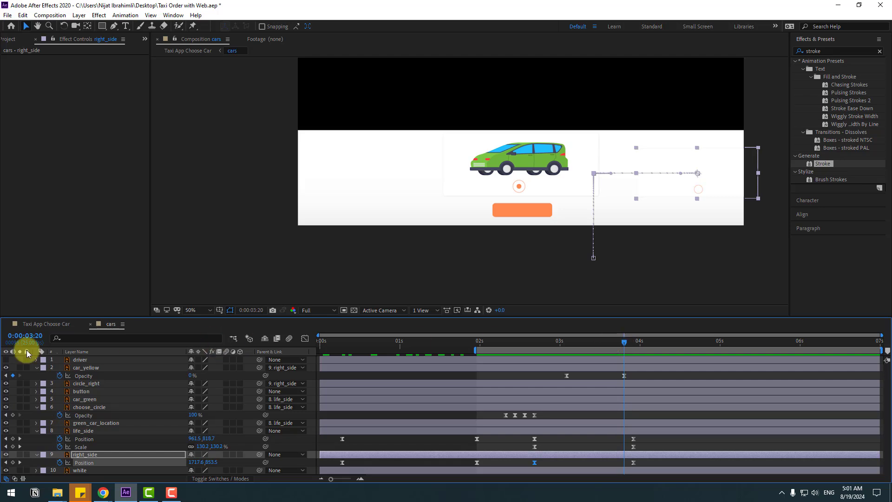
# Step: Make the driver layer visible and parent it to life_side
pyautogui.click(80, 359)
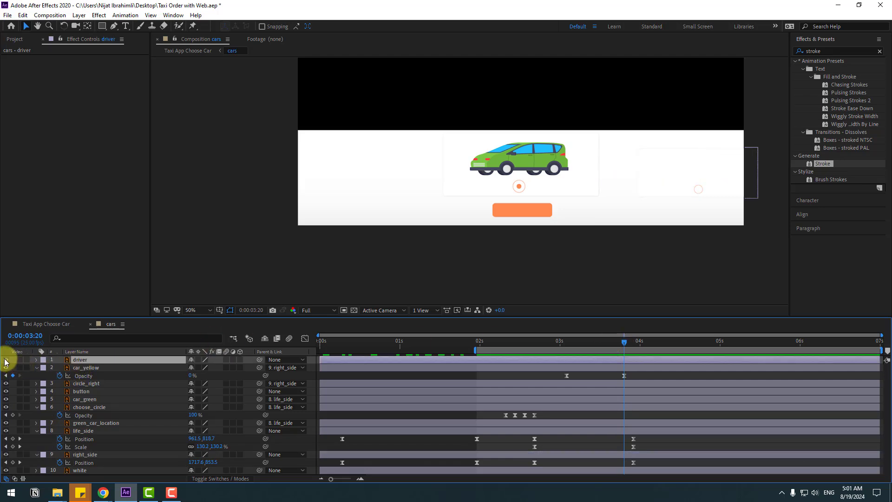
pyautogui.click(5, 360)
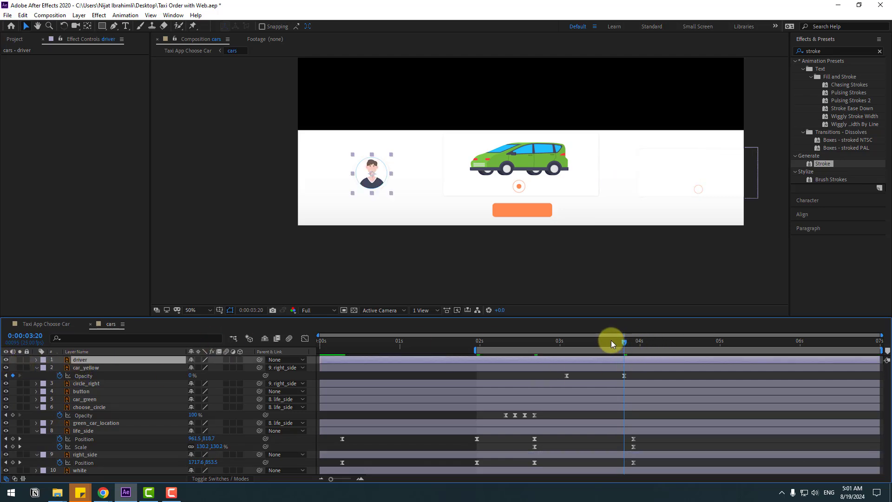
pyautogui.moveTo(501, 343); pyautogui.dragTo(460, 343)
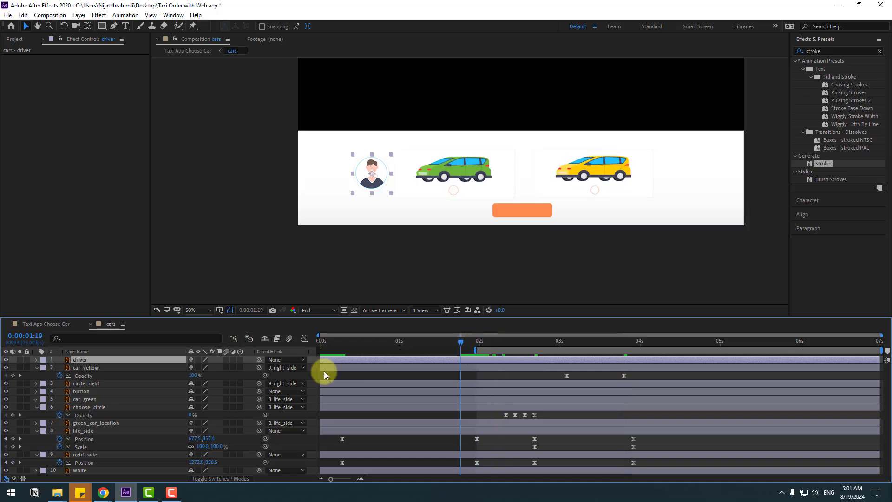
pyautogui.moveTo(259, 360); pyautogui.dragTo(91, 431)
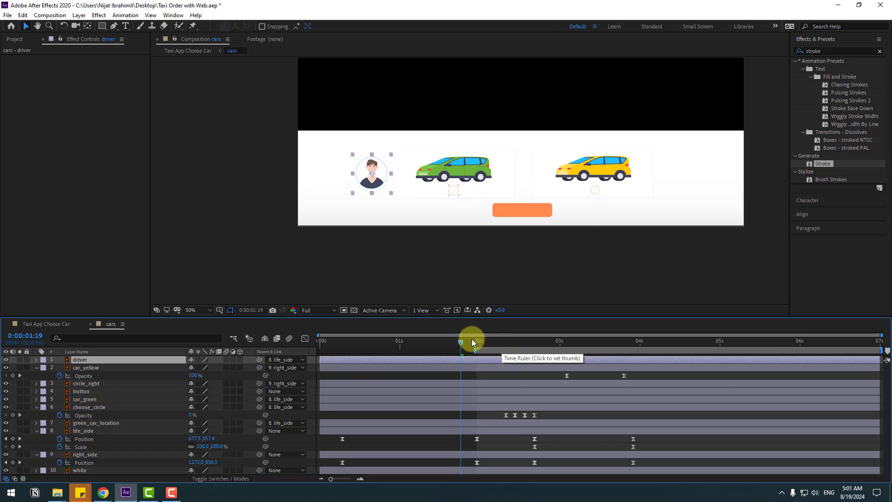
# Step: Keyframe the driver layer's Opacity from 0% at 0:00:02:19 to 100% at 0:00:03:15
pyautogui.moveTo(472, 339); pyautogui.dragTo(568, 346)
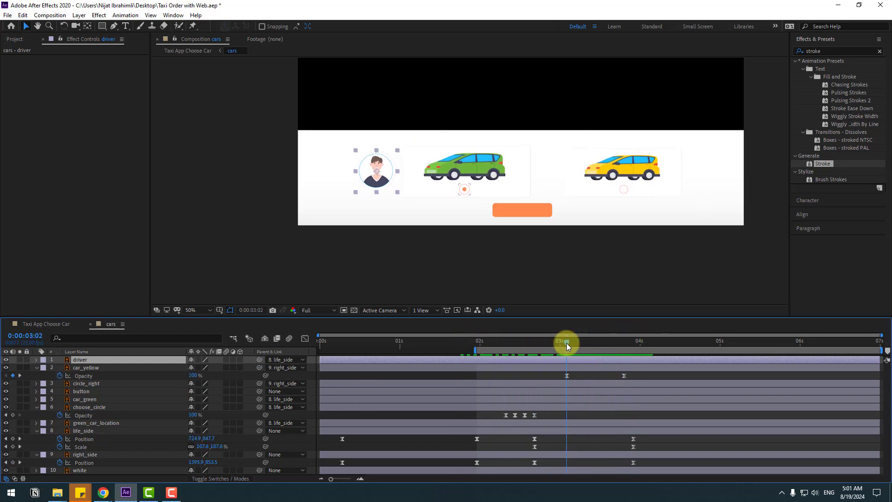
pyautogui.press('t')
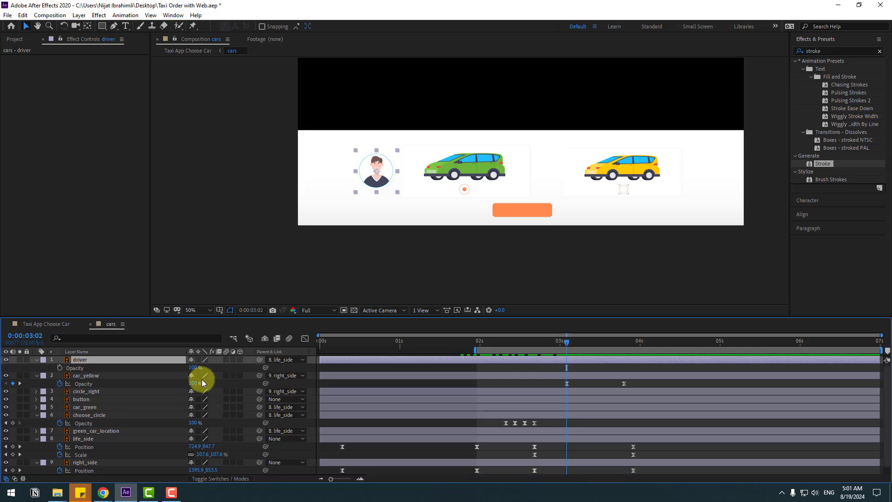
pyautogui.moveTo(195, 372); pyautogui.dragTo(149, 374)
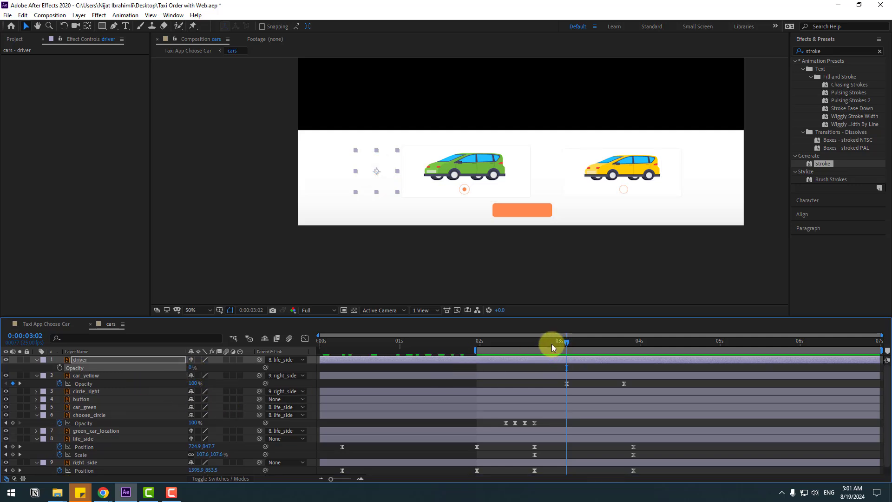
pyautogui.moveTo(553, 347)
pyautogui.mouseDown()
pyautogui.moveTo(572, 339)
pyautogui.moveTo(540, 343)
pyautogui.mouseUp()
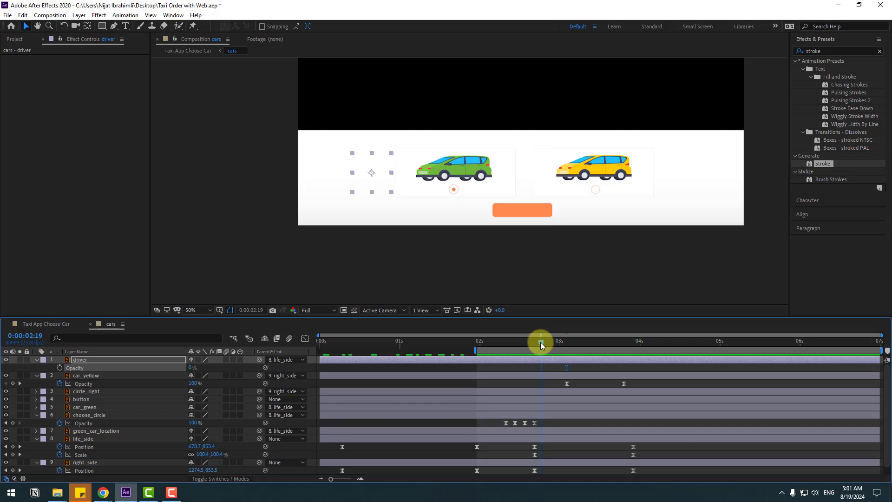
pyautogui.click(59, 368)
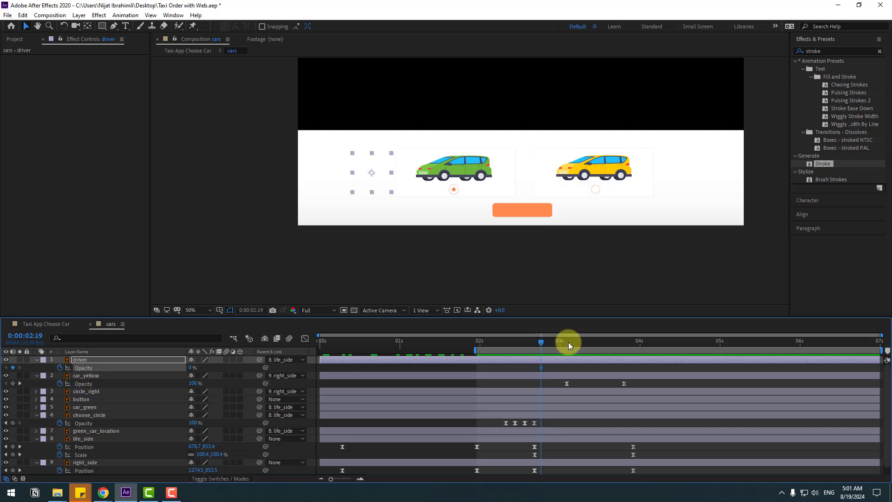
pyautogui.moveTo(570, 345); pyautogui.dragTo(608, 343)
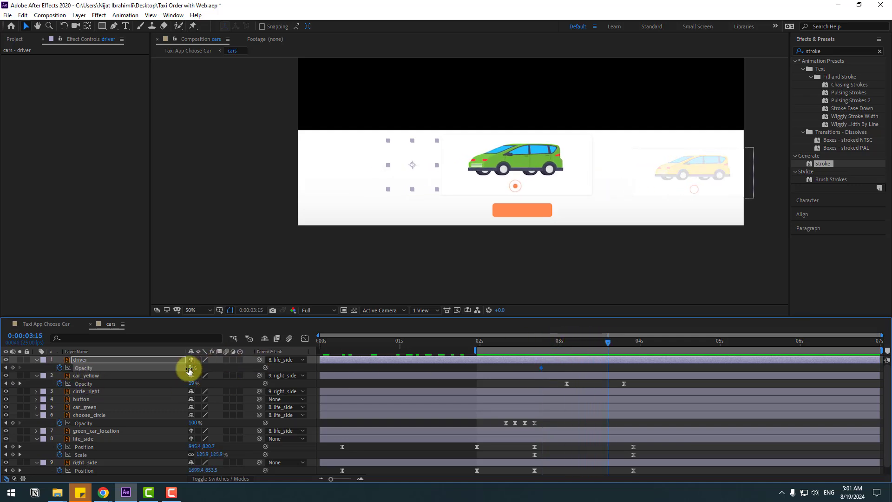
pyautogui.moveTo(189, 371); pyautogui.dragTo(249, 364)
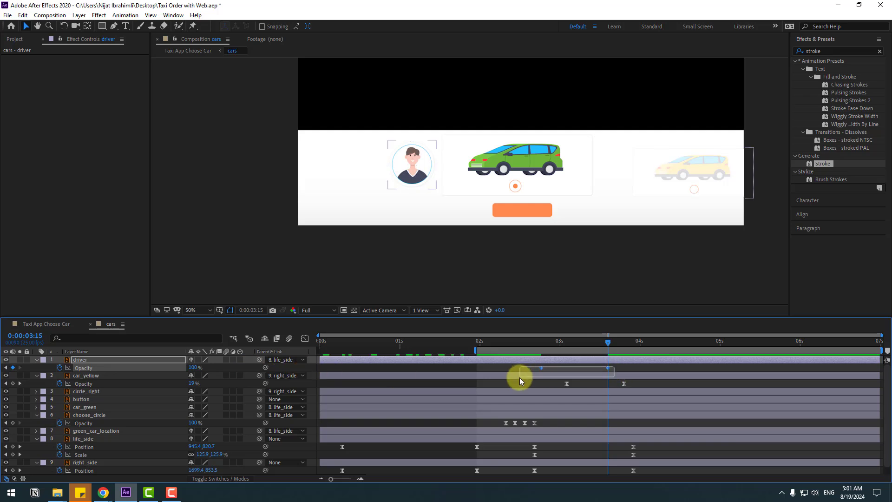
# Step: Apply Easy Ease to both driver Opacity keyframes, move the ending one to about 0:00:04:03, and preview the slower fade
pyautogui.rightClick(539, 367)
pyautogui.moveTo(551, 361)
pyautogui.click(665, 392)
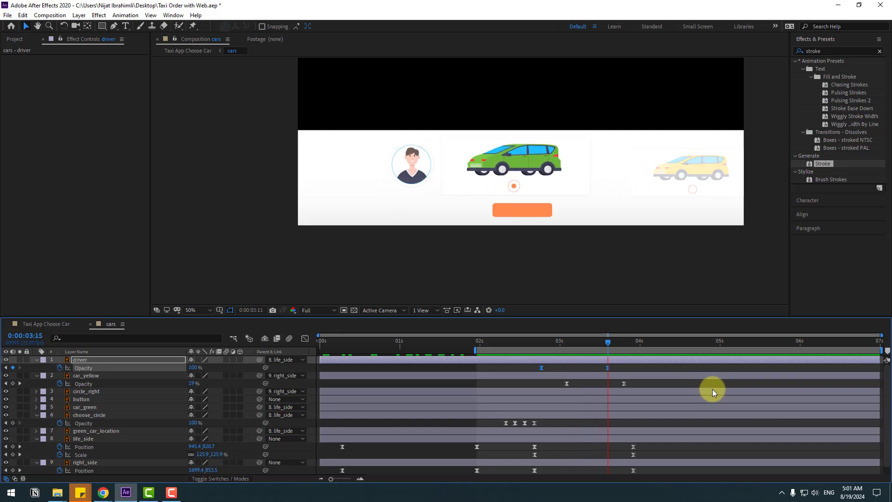
pyautogui.press('space')
pyautogui.moveTo(606, 367); pyautogui.dragTo(649, 374)
pyautogui.press('space')
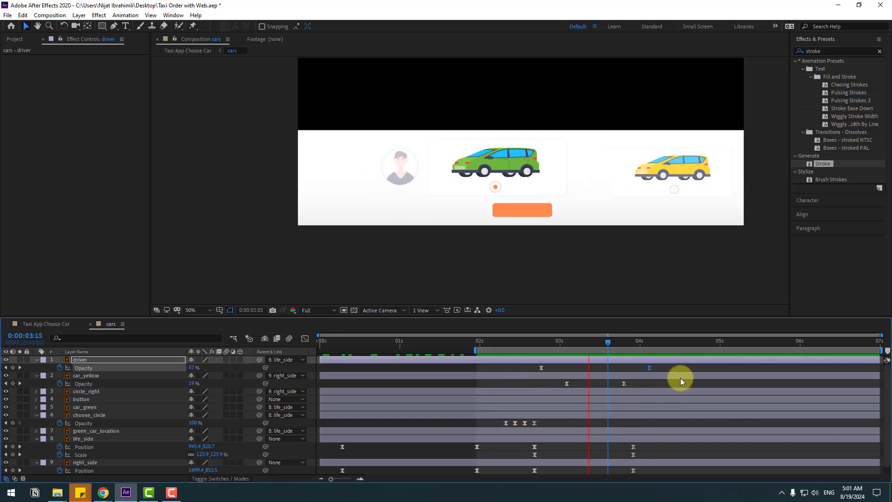
pyautogui.press('space')
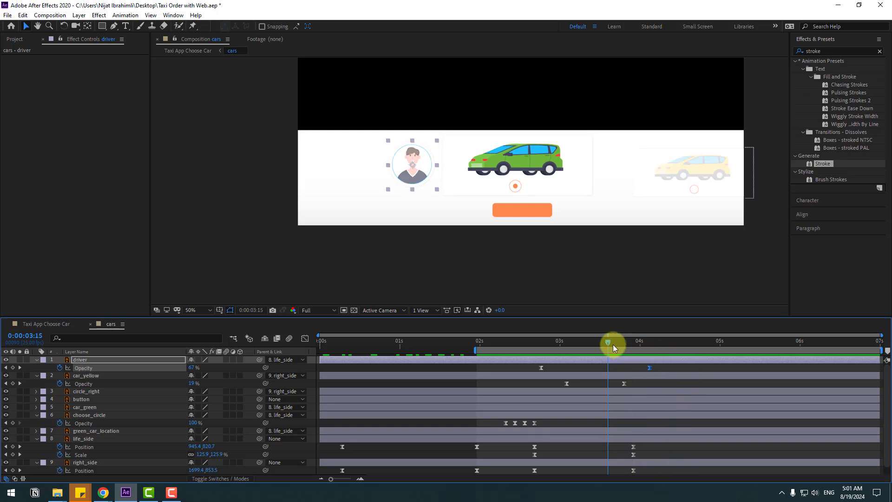
# Step: Set life_side's Position X to 1110.5 at its 0:00:03:23 keyframe and preview the animation
pyautogui.moveTo(613, 344); pyautogui.dragTo(643, 343)
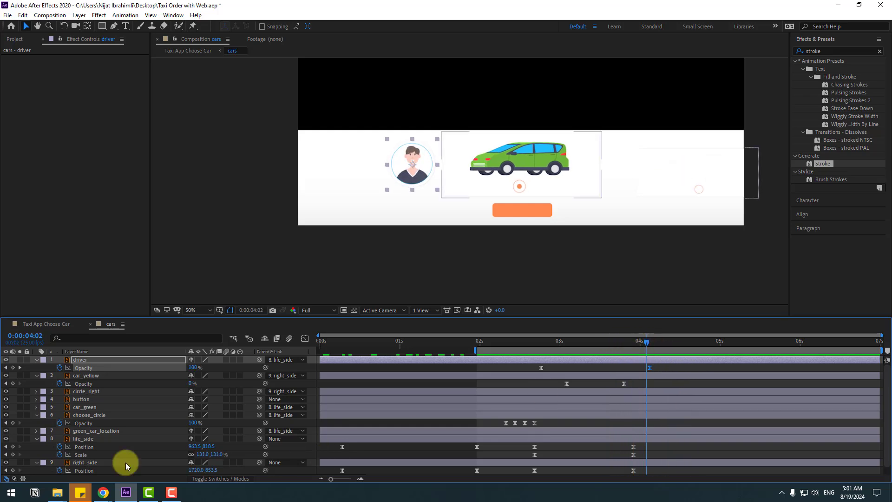
pyautogui.click(83, 440)
pyautogui.moveTo(636, 342); pyautogui.dragTo(632, 344)
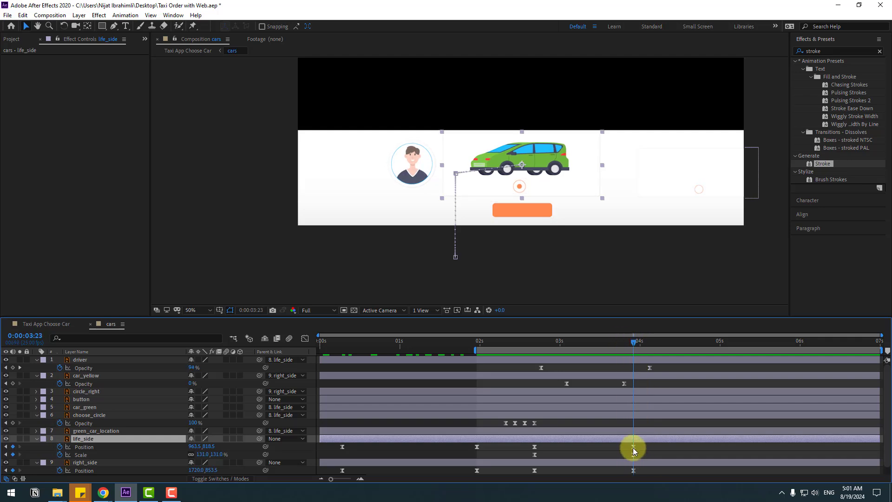
pyautogui.moveTo(193, 446); pyautogui.dragTo(258, 442)
pyautogui.press('space')
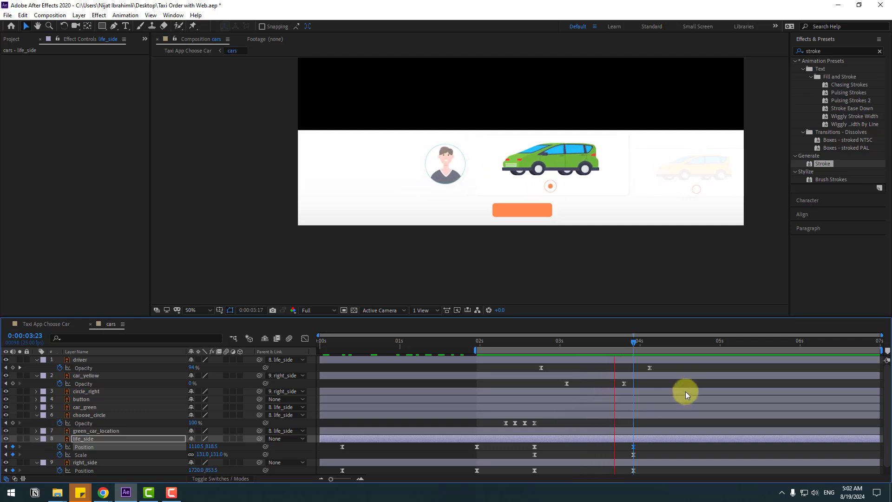
# Step: Add the text ORDER over the orange button
pyautogui.click(422, 193)
pyautogui.click(126, 26)
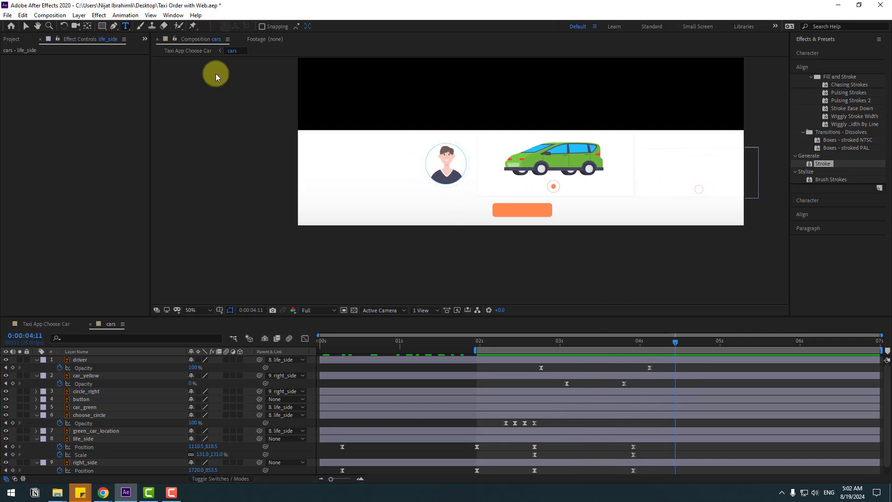
pyautogui.press('.')
pyautogui.press('.')
pyautogui.moveTo(633, 293); pyautogui.dragTo(450, 203)
pyautogui.click(438, 210)
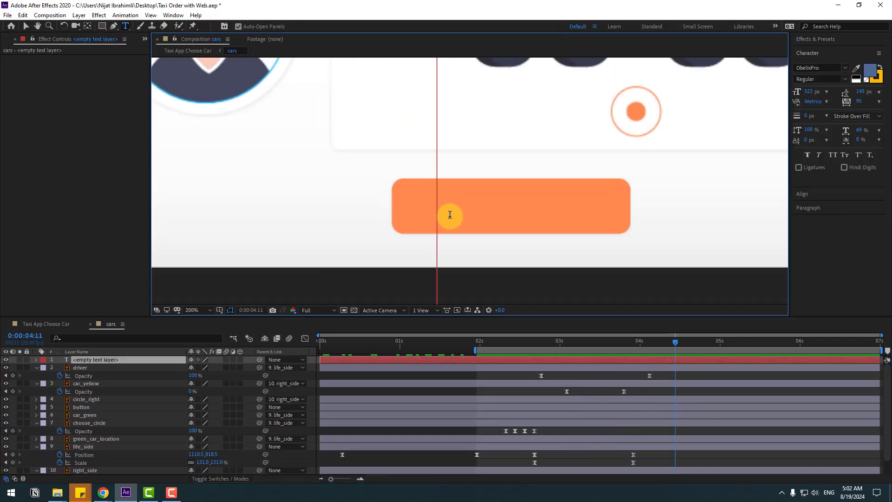
pyautogui.write('ORDER')
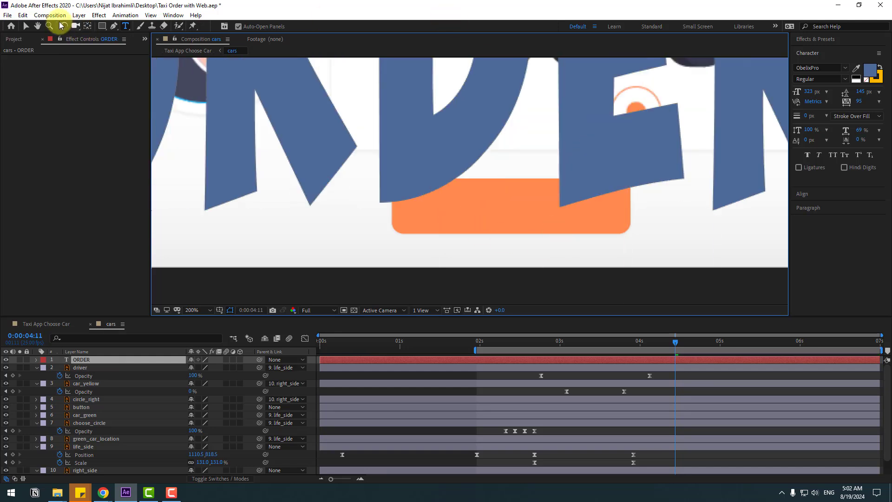
# Step: Color the ORDER text white, reduce its size to 40 px and place it on the orange button
pyautogui.click(26, 27)
pyautogui.moveTo(808, 93); pyautogui.dragTo(709, 96)
pyautogui.click(872, 75)
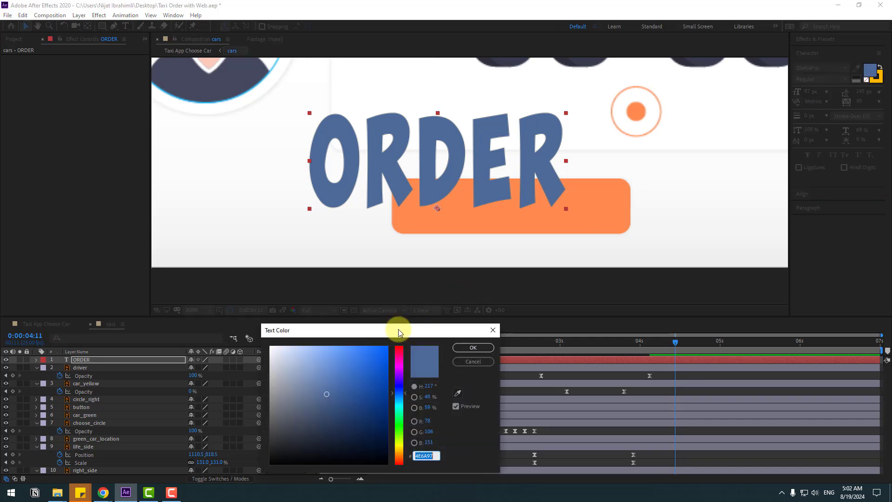
pyautogui.moveTo(335, 367); pyautogui.dragTo(193, 342)
pyautogui.click(472, 348)
pyautogui.moveTo(442, 193); pyautogui.dragTo(505, 223)
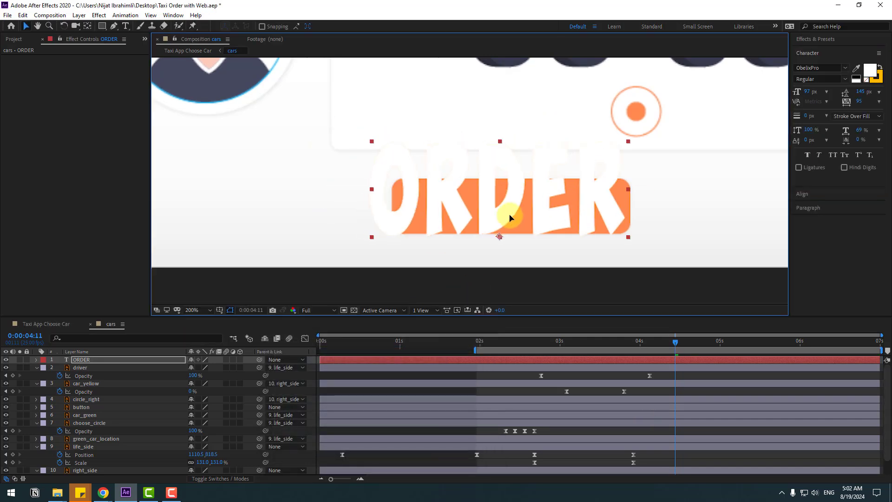
pyautogui.moveTo(807, 92); pyautogui.dragTo(783, 89)
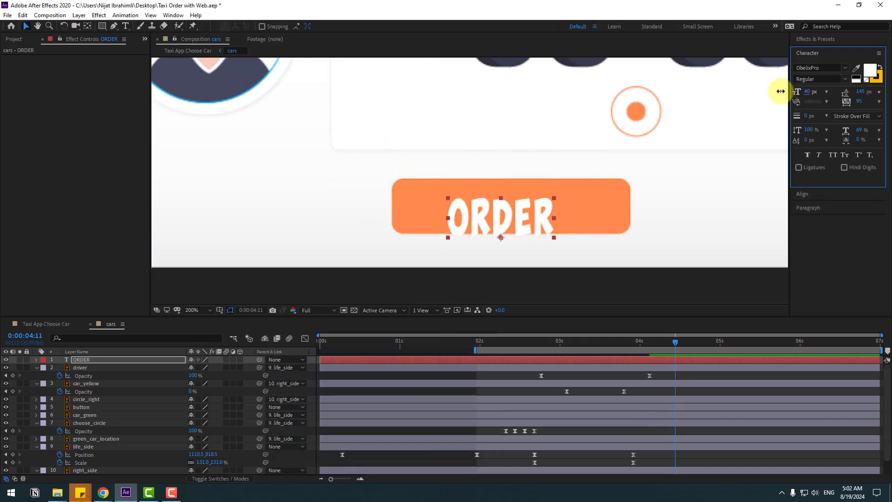
pyautogui.click(509, 215)
pyautogui.moveTo(508, 215); pyautogui.dragTo(509, 218)
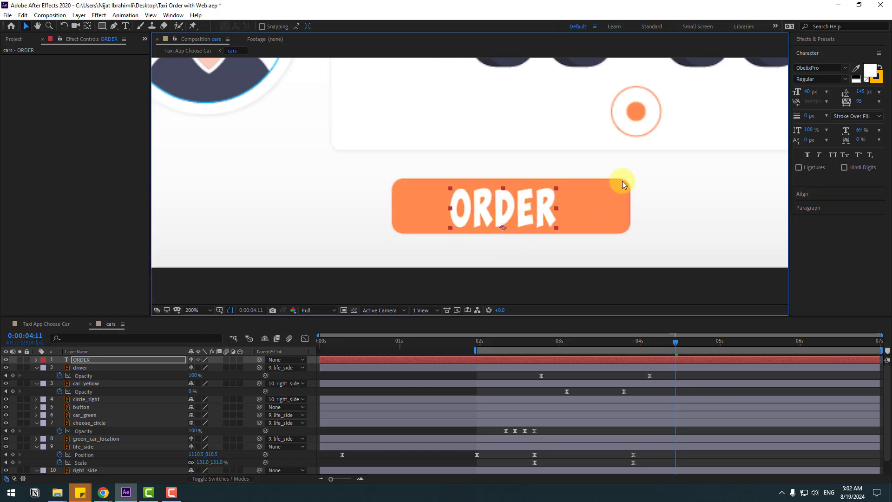
# Step: Set the ORDER text to Lato Black at 48 px and recentre it on the orange button
pyautogui.click(845, 68)
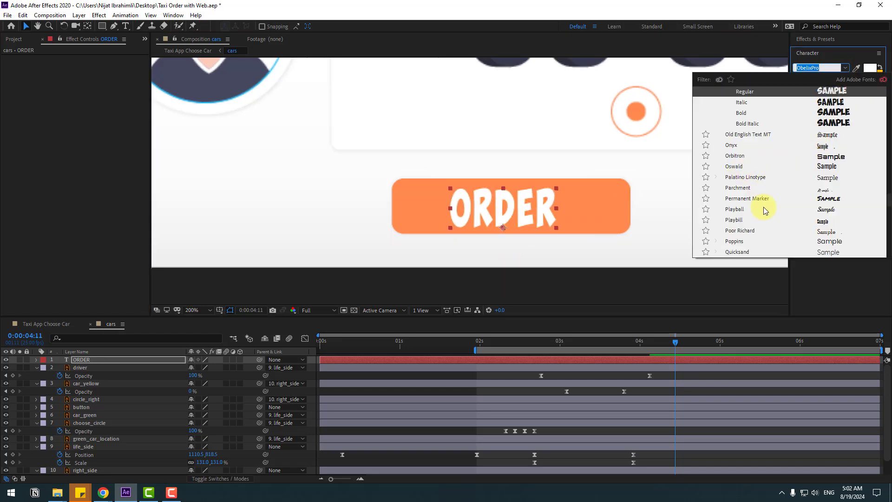
pyautogui.scroll(-7, 759, 215)
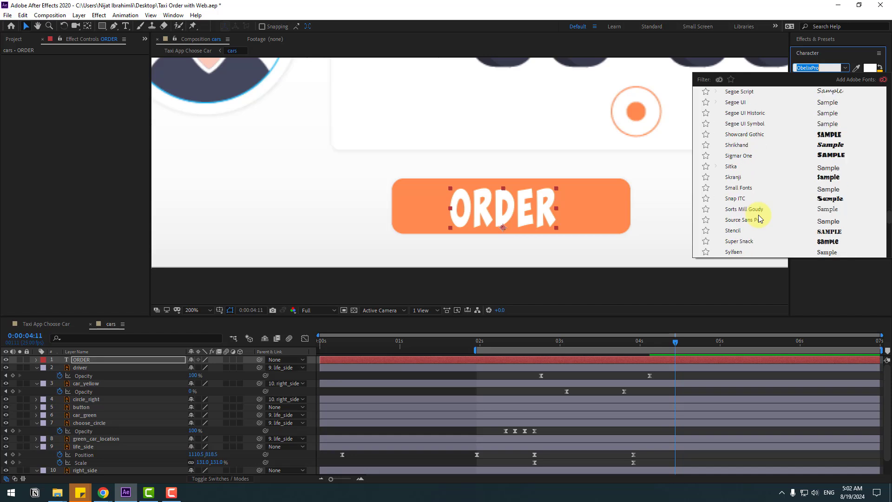
pyautogui.write('Lato')
pyautogui.press('Return')
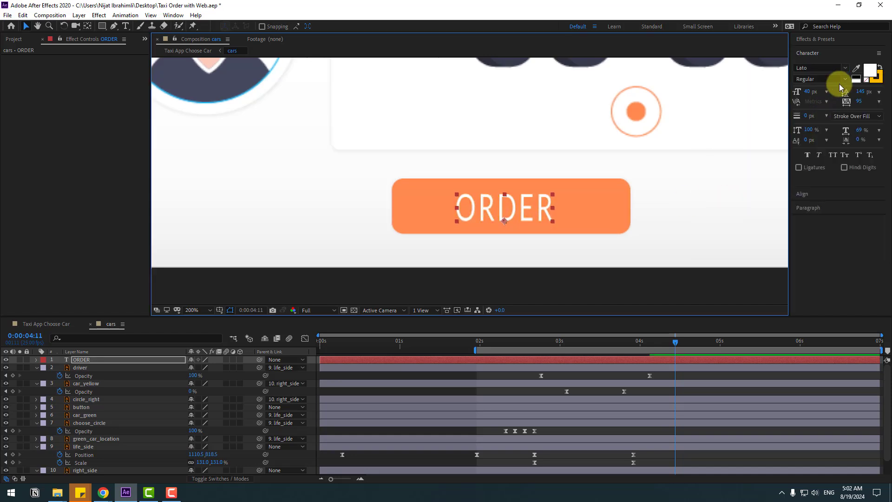
pyautogui.click(843, 79)
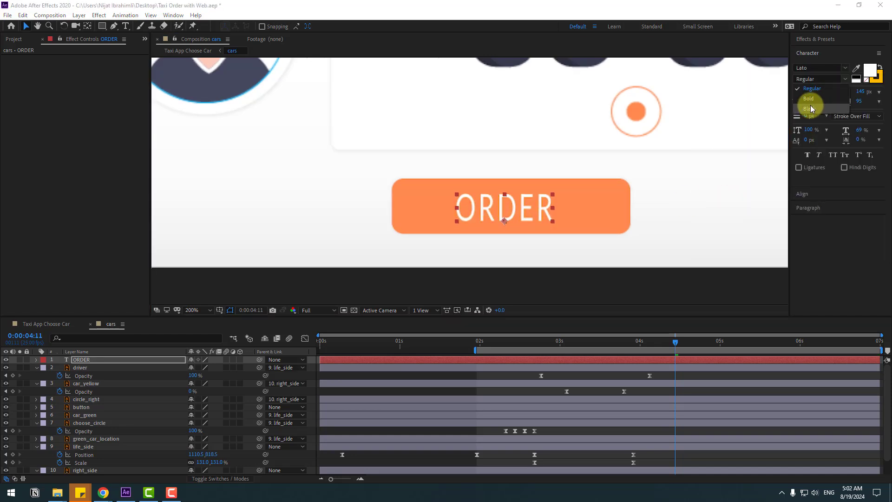
pyautogui.click(810, 109)
pyautogui.moveTo(808, 92); pyautogui.dragTo(816, 93)
pyautogui.moveTo(512, 219); pyautogui.dragTo(525, 213)
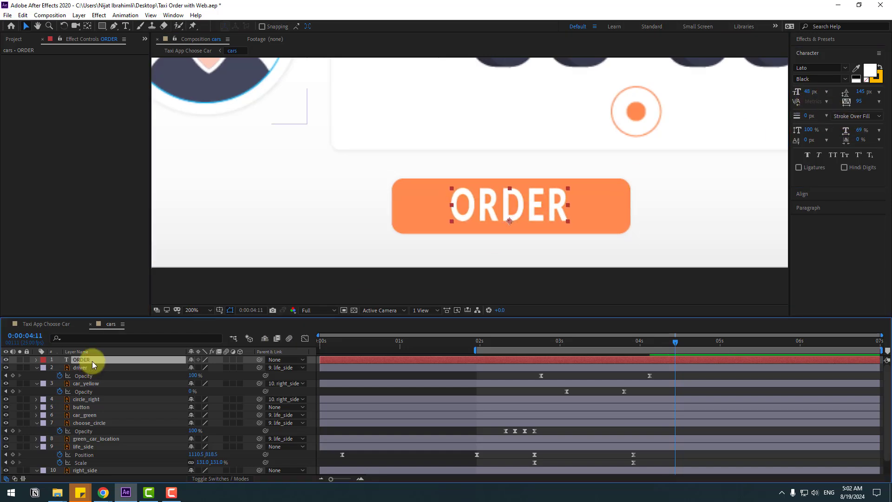
# Step: Parent the ORDER text to the button layer and lower the button to Position Y 1117, below the white panel
pyautogui.moveTo(259, 360); pyautogui.dragTo(82, 408)
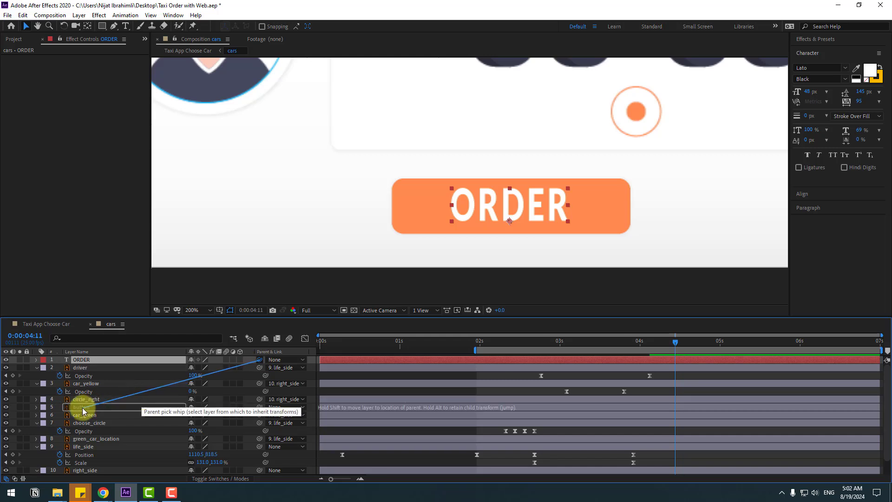
pyautogui.click(113, 407)
pyautogui.press(',')
pyautogui.moveTo(523, 342); pyautogui.dragTo(569, 351)
pyautogui.press(',')
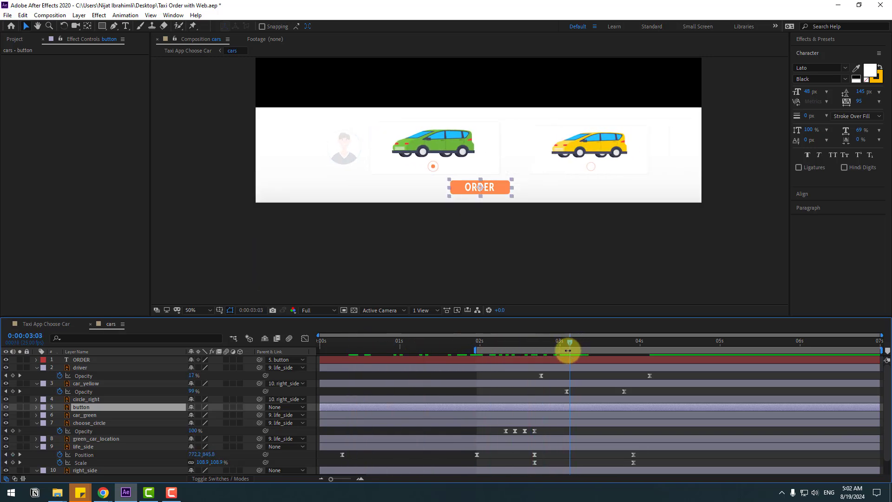
pyautogui.press('p')
pyautogui.moveTo(213, 414); pyautogui.dragTo(264, 412)
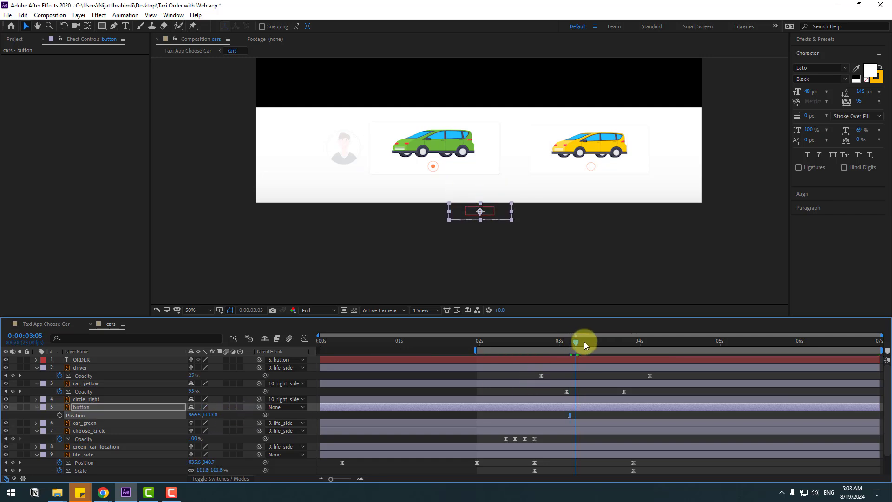
# Step: Keyframe the button's Position from its lowered spot at 0:00:03:08 up to Y 1022 at 0:00:04:02
pyautogui.click(584, 341)
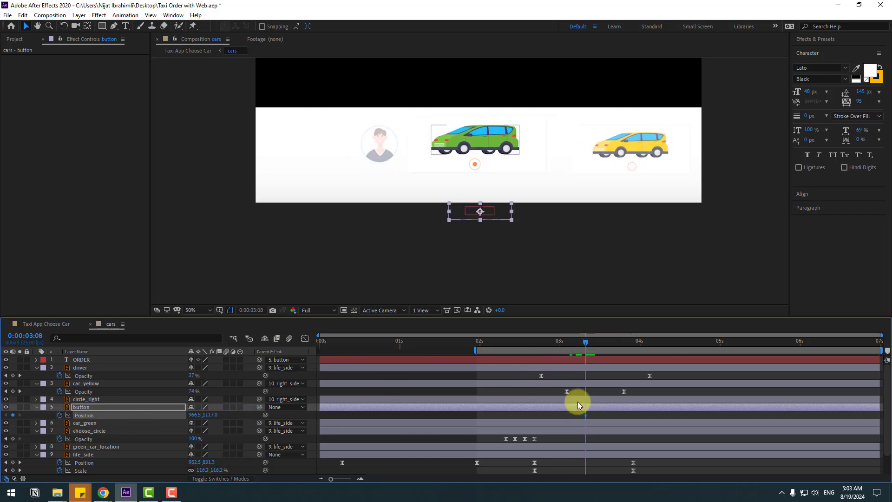
pyautogui.click(633, 344)
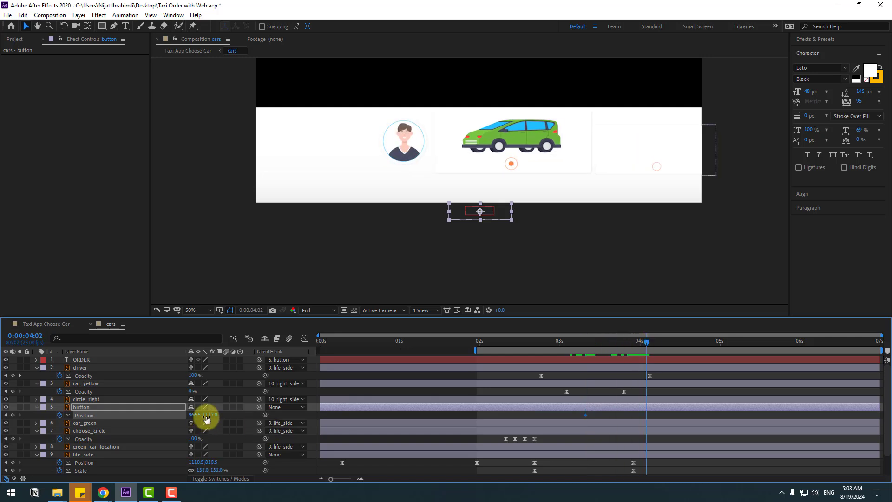
pyautogui.moveTo(205, 414); pyautogui.dragTo(168, 414)
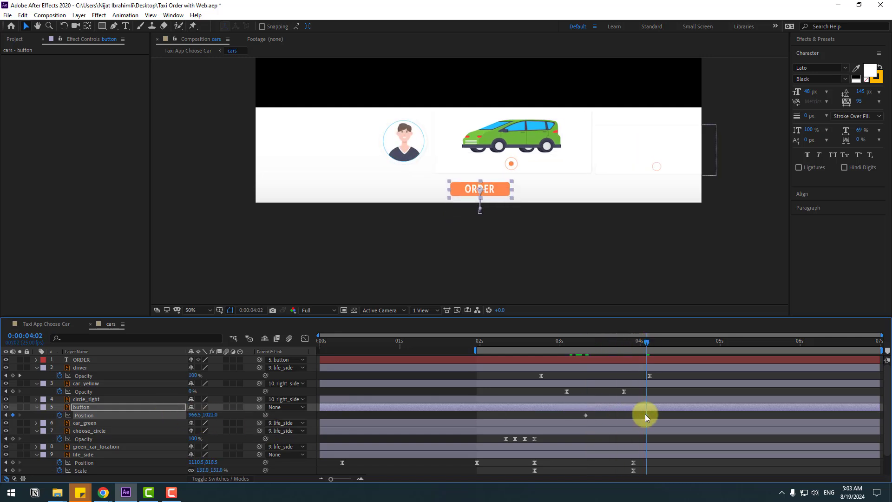
# Step: Apply Easy Ease to both button Position keyframes, sharpen the speed curve's central peak, and preview the motion
pyautogui.rightClick(587, 415)
pyautogui.moveTo(595, 409)
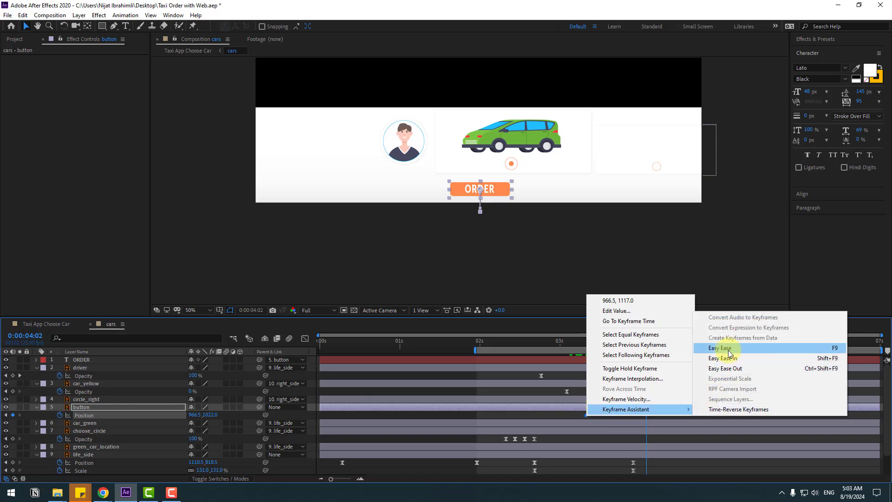
pyautogui.click(724, 348)
pyautogui.click(305, 338)
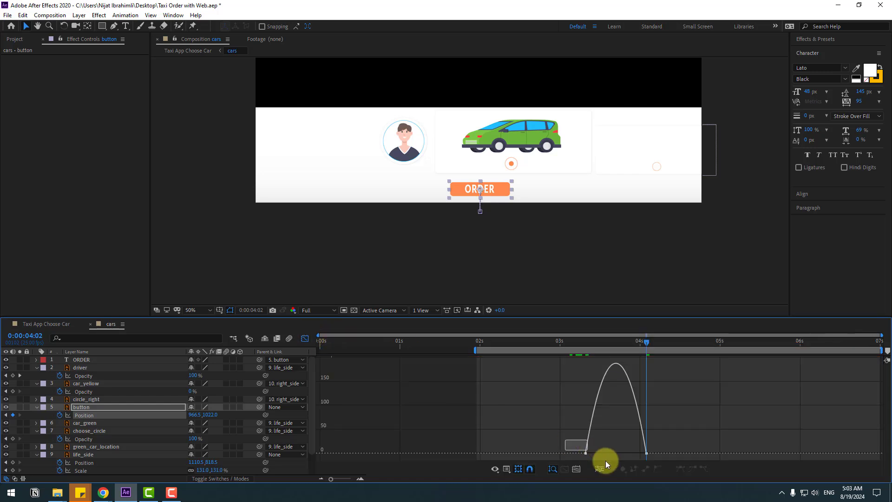
pyautogui.moveTo(598, 454); pyautogui.dragTo(633, 452)
pyautogui.press('space')
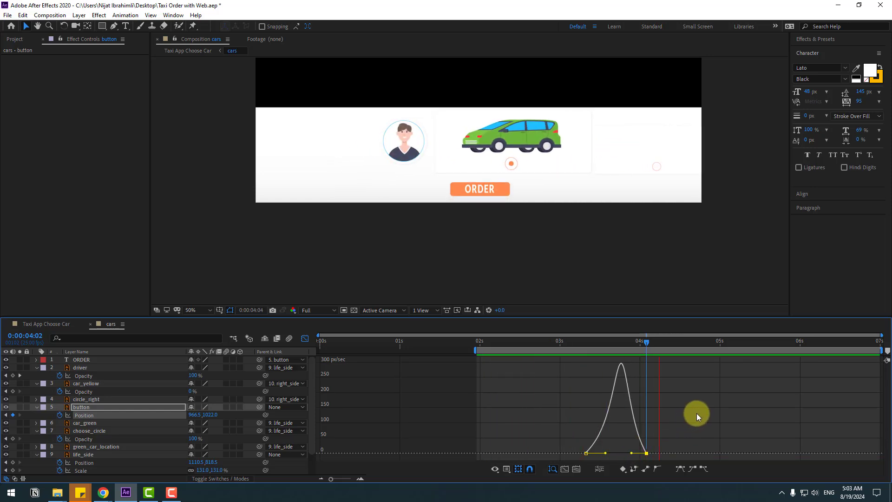
# Step: Move the button's first Position keyframe earlier, to about 0:00:02:23, and preview the slower rise
pyautogui.click(306, 339)
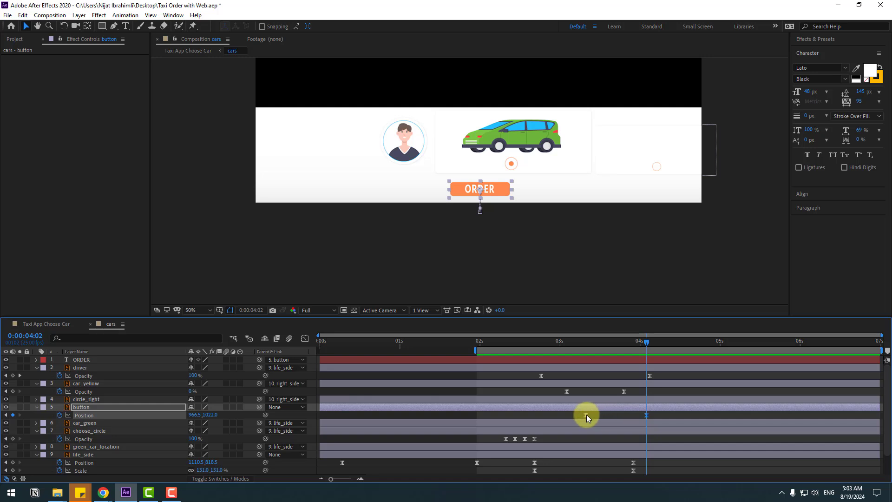
pyautogui.moveTo(586, 414); pyautogui.dragTo(554, 415)
pyautogui.press('space')
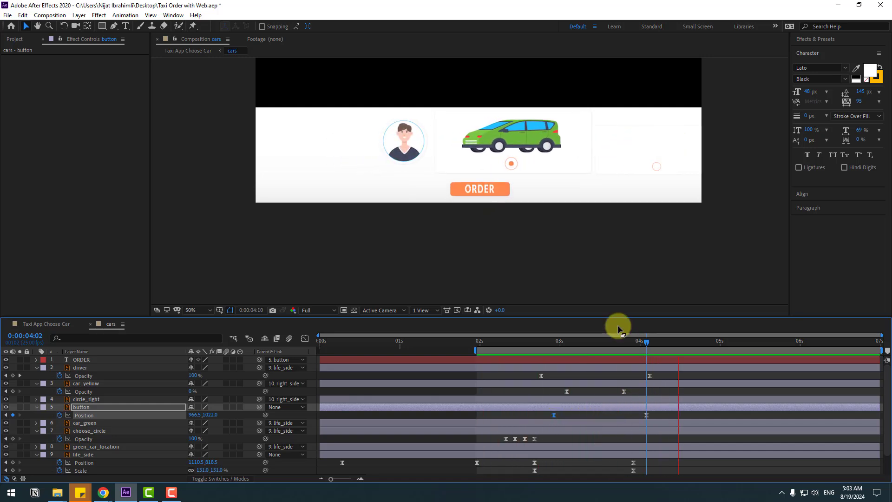
# Step: Close the cars composition, delay the cars layer's start to about 1 second in Taxi App Choose Car, and preview the scene
pyautogui.click(87, 328)
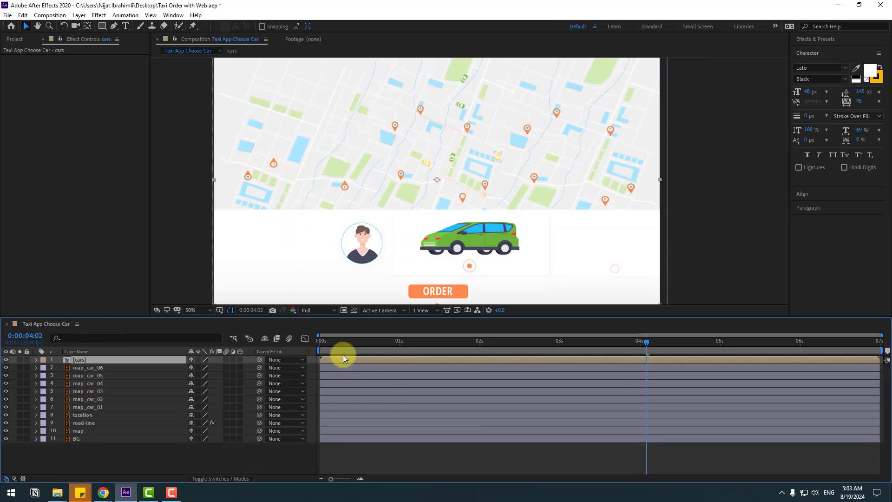
pyautogui.moveTo(335, 344); pyautogui.dragTo(444, 346)
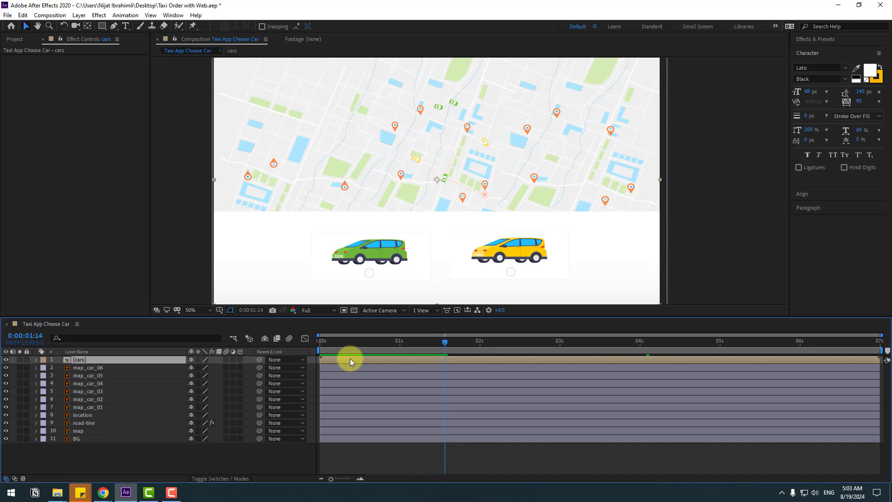
pyautogui.moveTo(358, 360); pyautogui.dragTo(414, 360)
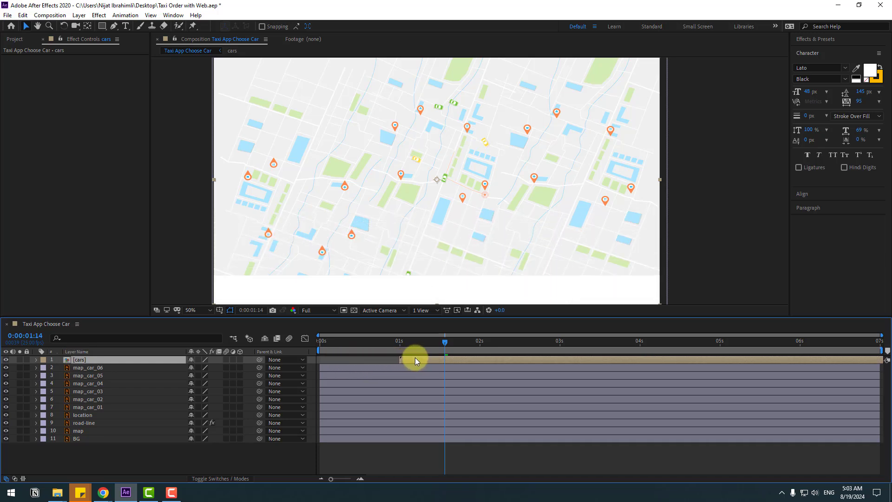
pyautogui.click(202, 314)
pyautogui.click(219, 336)
pyautogui.press('space')
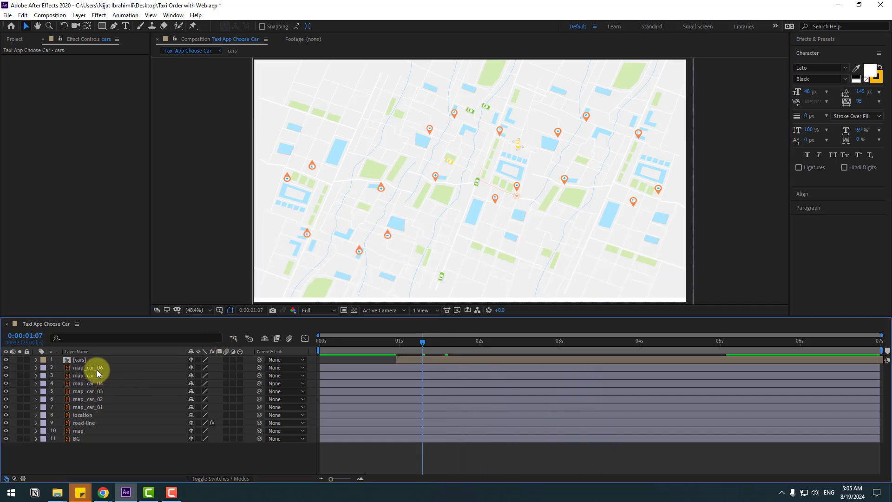
# Step: Parent the map_car_01 to map_car_06, location and road-line layers to the map layer
pyautogui.click(94, 367)
pyautogui.keyDown('shift'); pyautogui.click(90, 407); pyautogui.keyUp('shift')
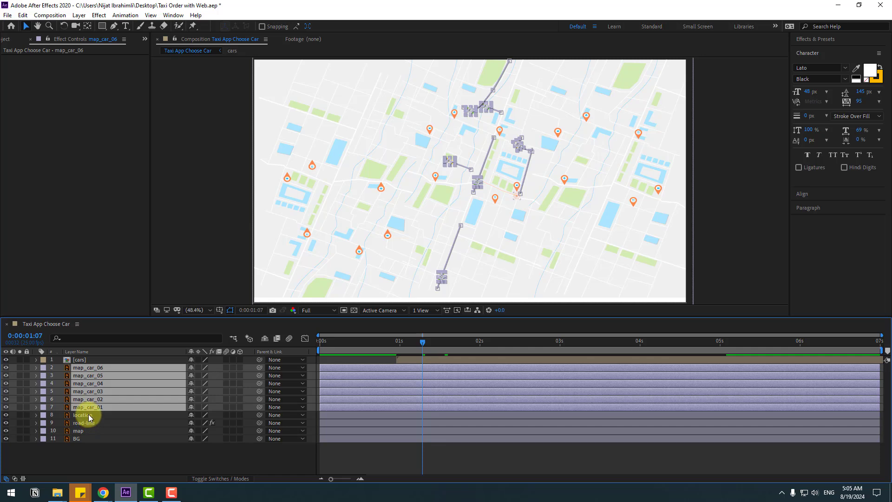
pyautogui.keyDown('shift'); pyautogui.click(90, 415); pyautogui.keyUp('shift')
pyautogui.keyDown('shift'); pyautogui.click(89, 422); pyautogui.keyUp('shift')
pyautogui.moveTo(258, 371); pyautogui.dragTo(81, 431)
# Step: Keyframe the map layer's Position at 0:00:01:04 and raise it to Y 246.4 at 0:00:02:18
pyautogui.click(81, 431)
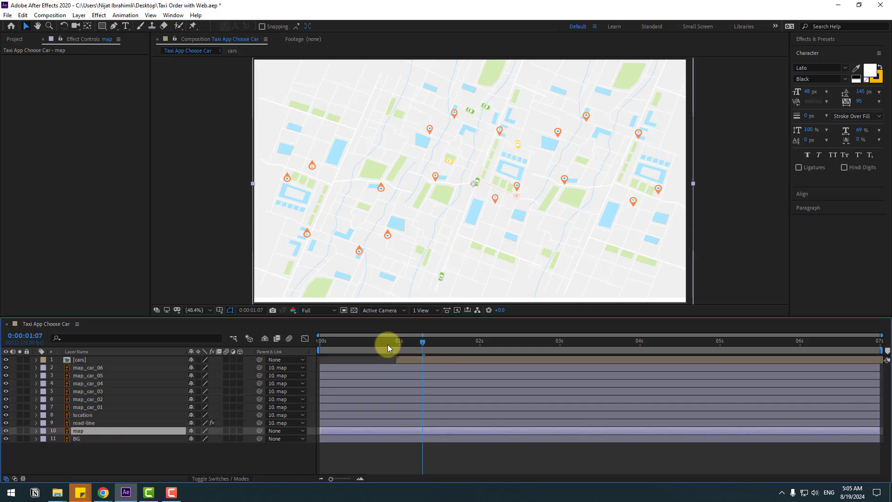
pyautogui.moveTo(387, 344); pyautogui.dragTo(414, 347)
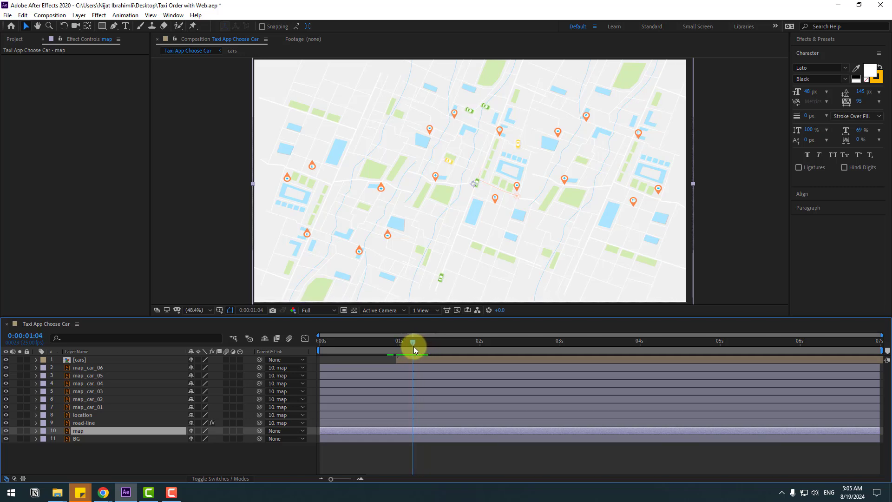
pyautogui.press('p')
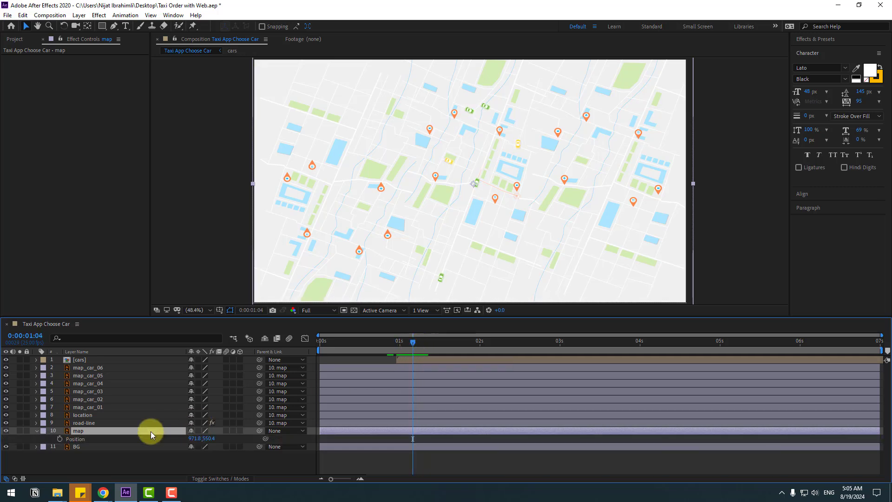
pyautogui.click(59, 439)
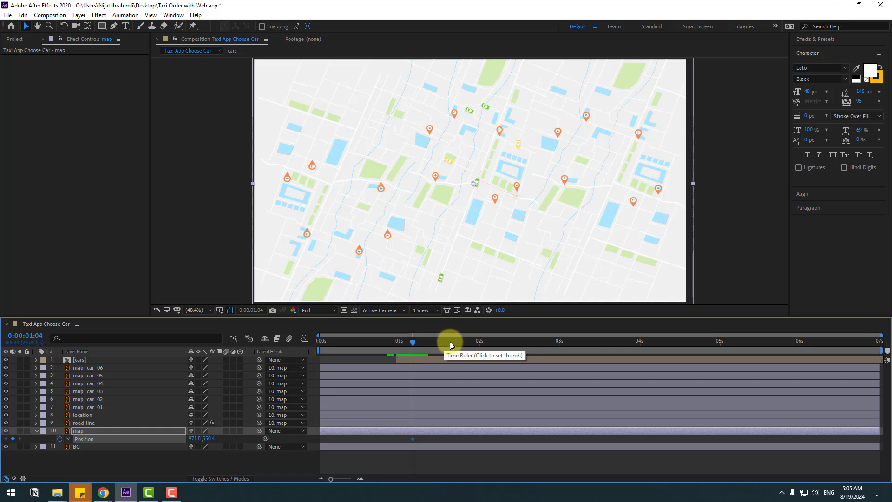
pyautogui.click(483, 342)
pyautogui.moveTo(498, 344); pyautogui.dragTo(536, 340)
pyautogui.moveTo(205, 440); pyautogui.dragTo(99, 448)
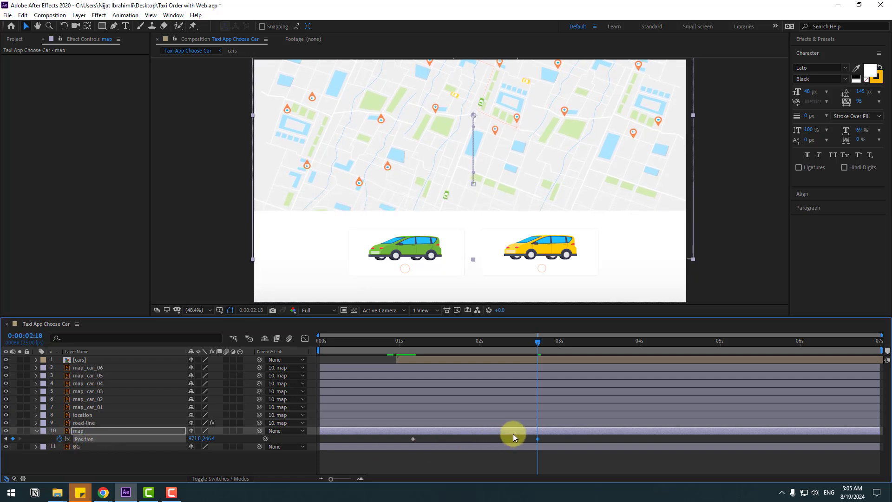
# Step: Apply Easy Ease to both map Position keyframes, skew the speed curve toward a late peak, and preview it
pyautogui.click(438, 447)
pyautogui.click(413, 439)
pyautogui.rightClick(412, 439)
pyautogui.moveTo(419, 433)
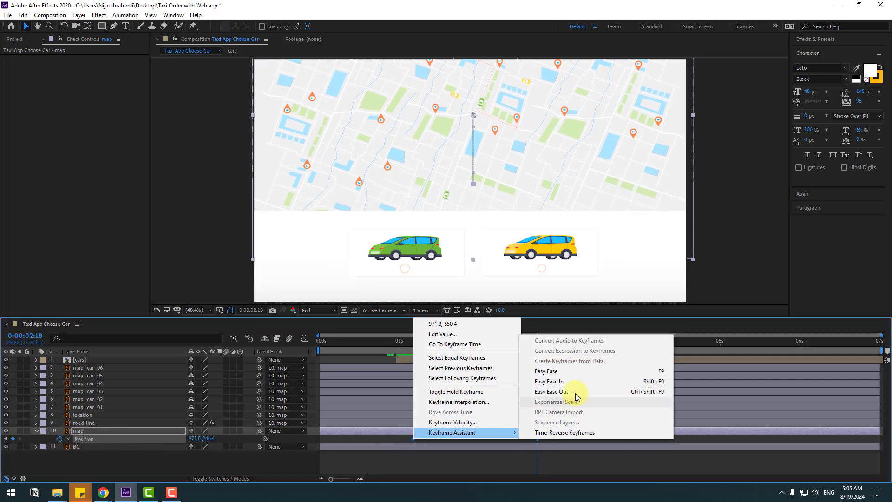
pyautogui.click(562, 375)
pyautogui.click(304, 338)
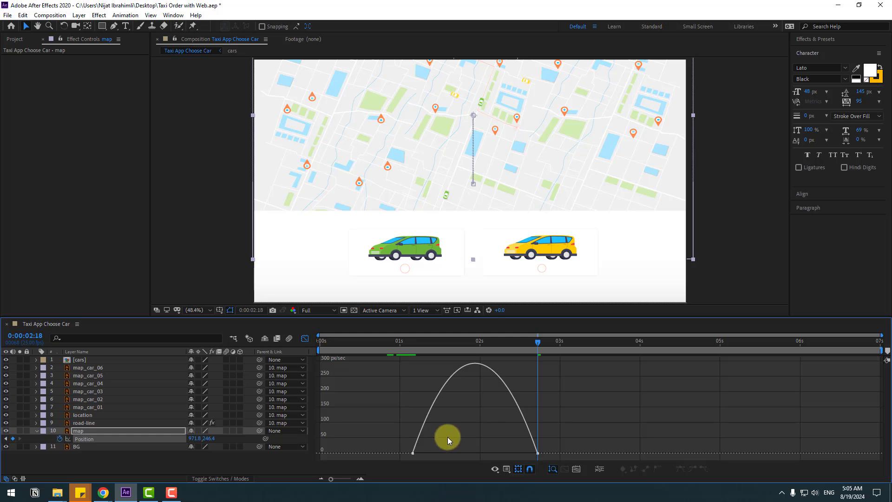
pyautogui.moveTo(435, 450); pyautogui.dragTo(453, 453)
pyautogui.press('space')
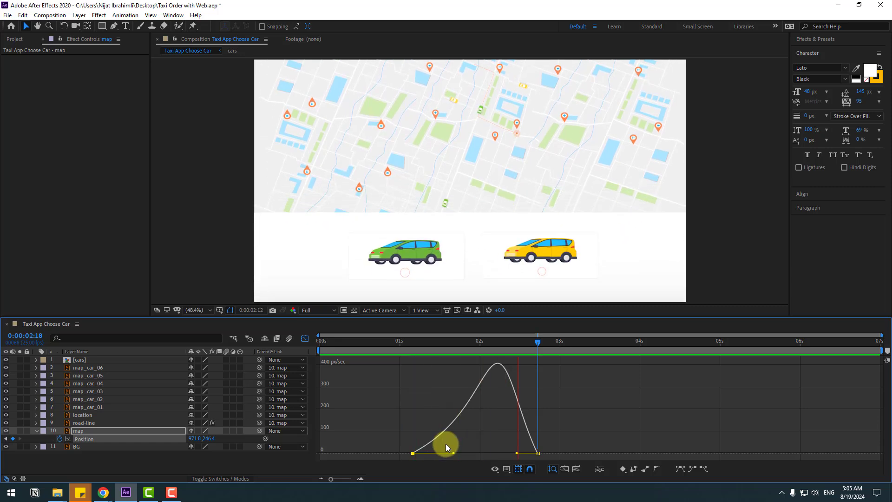
# Step: Reshape the map's speed curve so it peaks early with a long slowdown, and preview the scene
pyautogui.press('space')
pyautogui.moveTo(392, 414); pyautogui.dragTo(452, 460)
pyautogui.moveTo(453, 452); pyautogui.dragTo(442, 453)
pyautogui.moveTo(517, 455); pyautogui.dragTo(441, 454)
pyautogui.press('space')
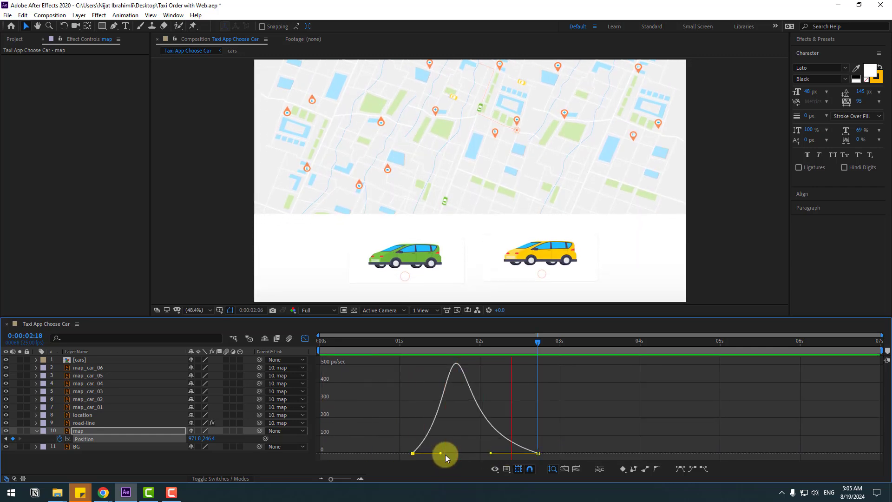
pyautogui.click(305, 338)
pyautogui.press('space')
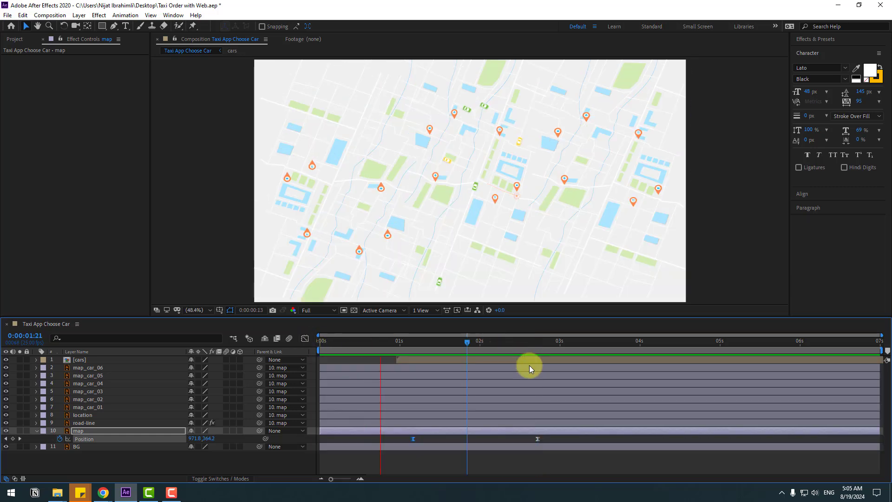